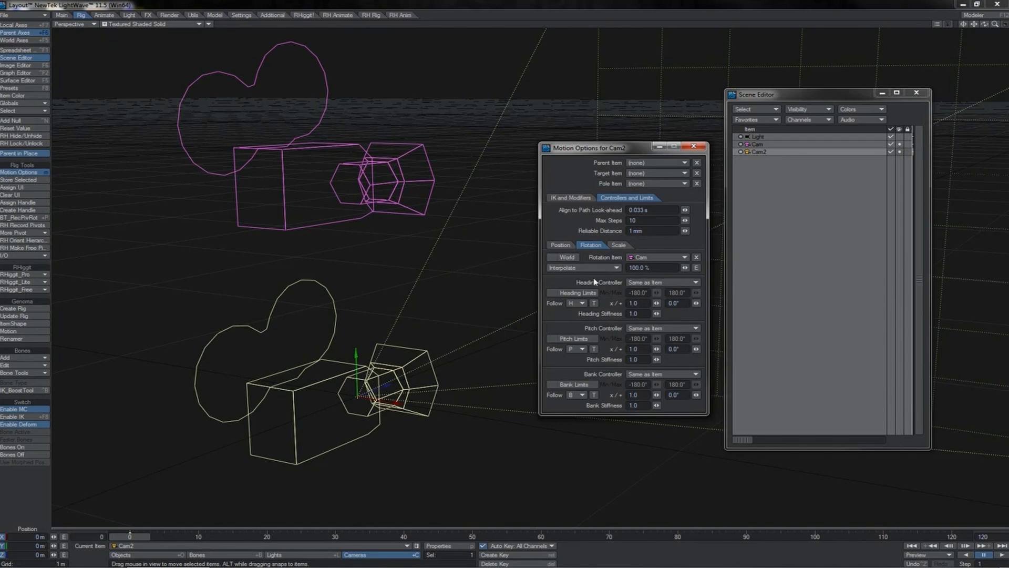
Try rotating Cam to test how Cam2 follows its rotation.
click(378, 179)
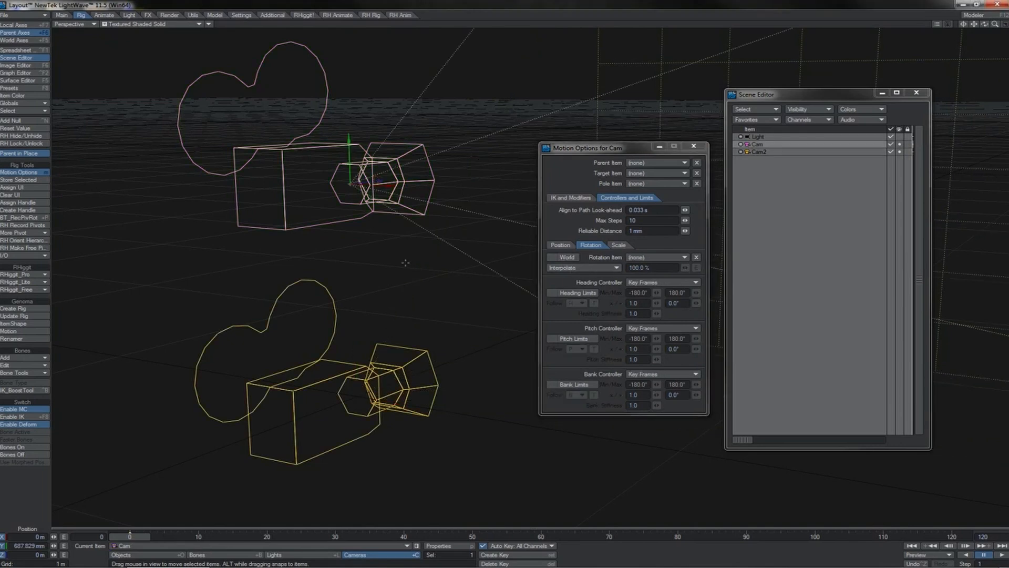
key(y)
drag(418, 285, 310, 261)
key(ctrl+z)
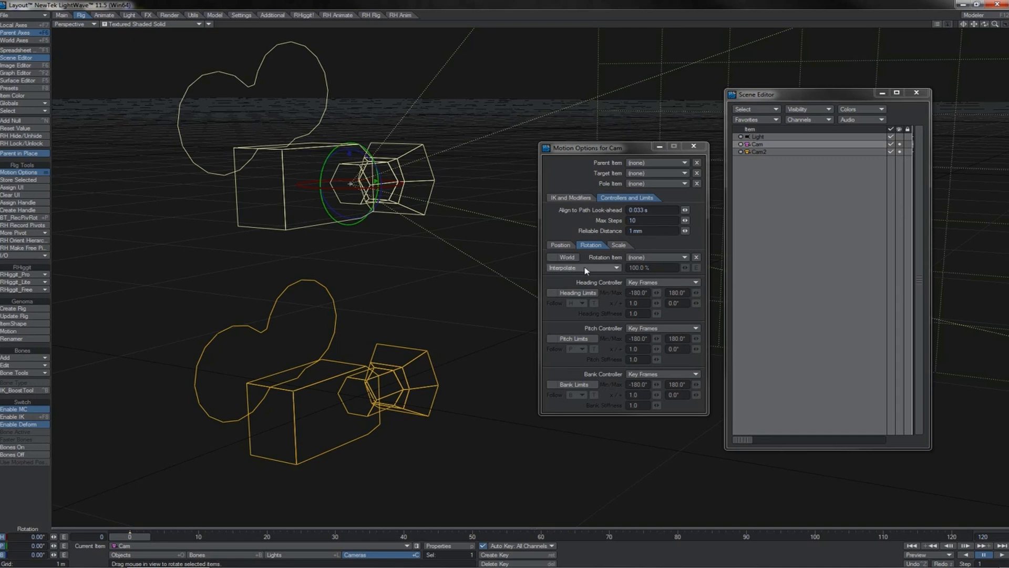
Try rotating Cam2 directly while its rotation is controlled by Cam.
click(420, 358)
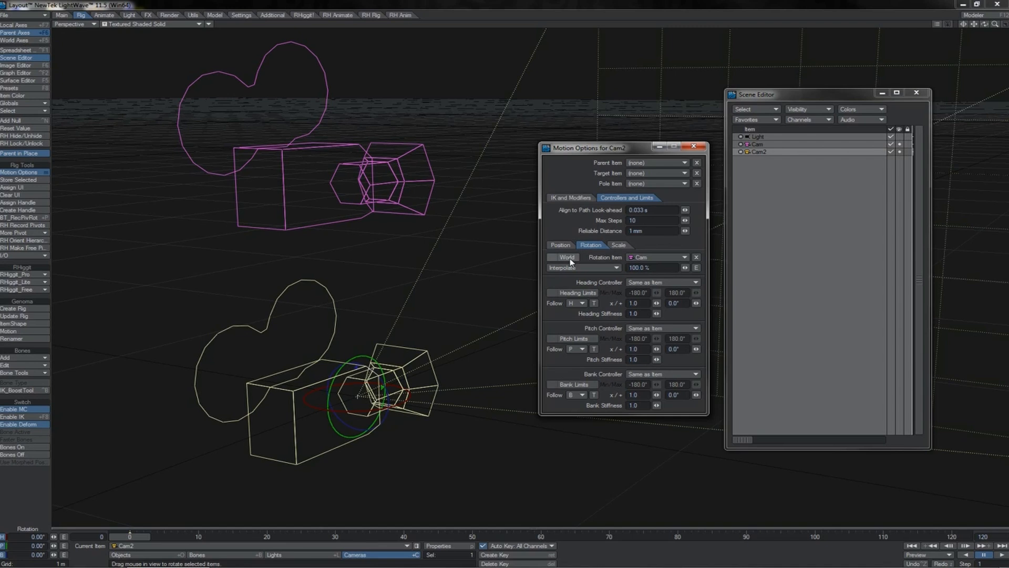
drag(445, 358, 446, 277)
click(404, 173)
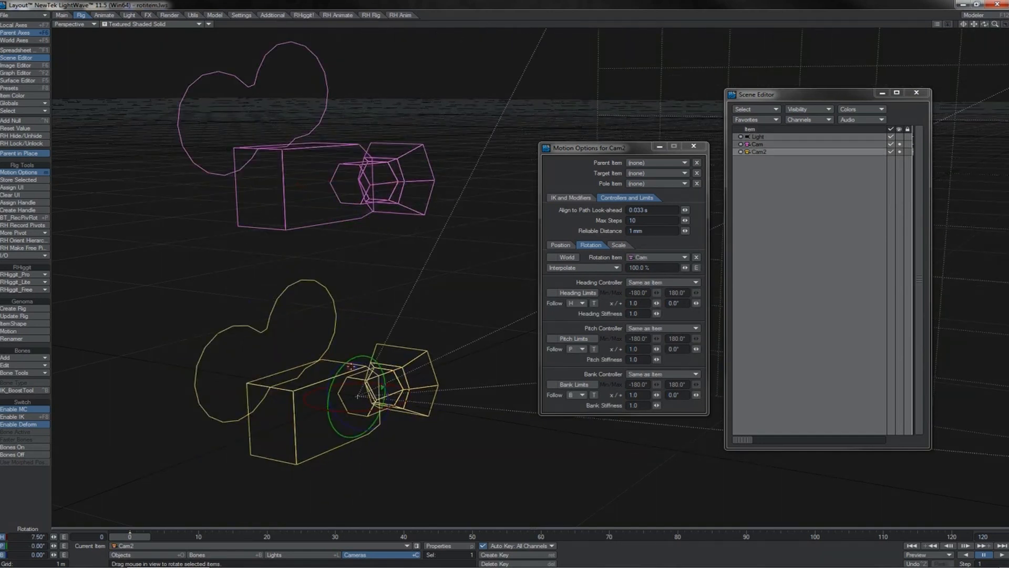
With motion controllers disabled, set Cam2's heading rotation to 90° and record its pivot rotation.
click(45, 412)
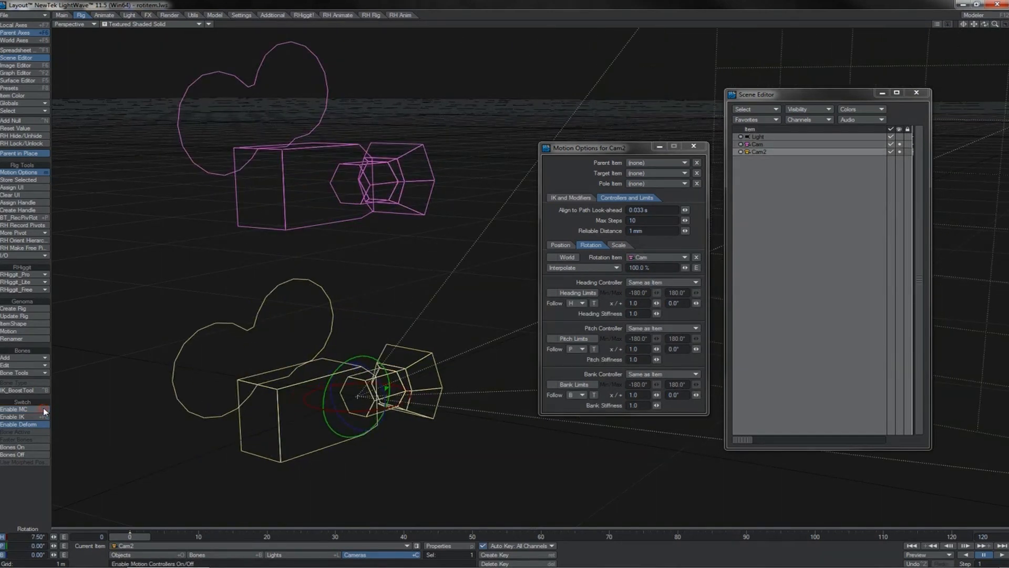
drag(402, 387, 473, 403)
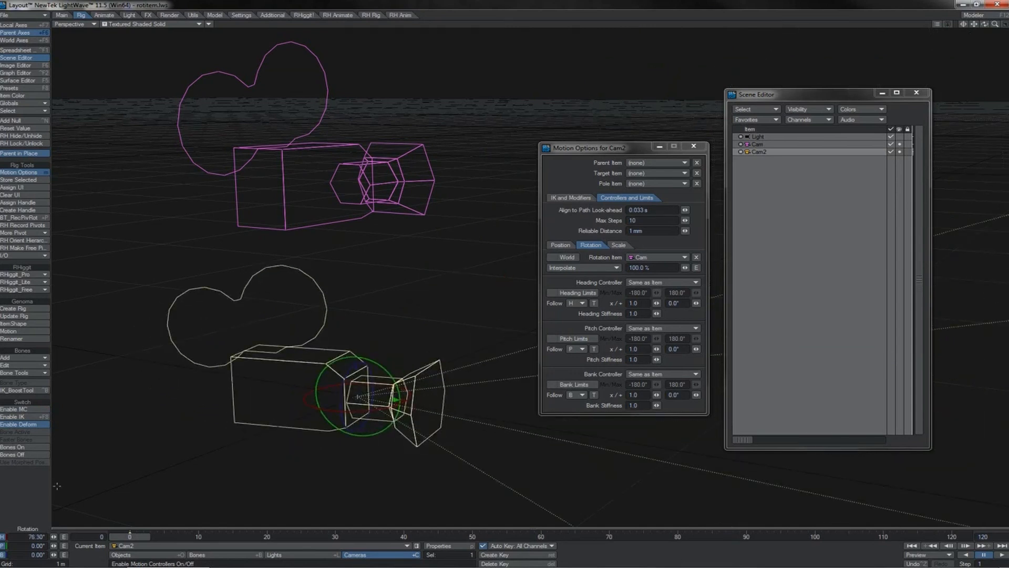
click(21, 536)
text(90)
key(Return)
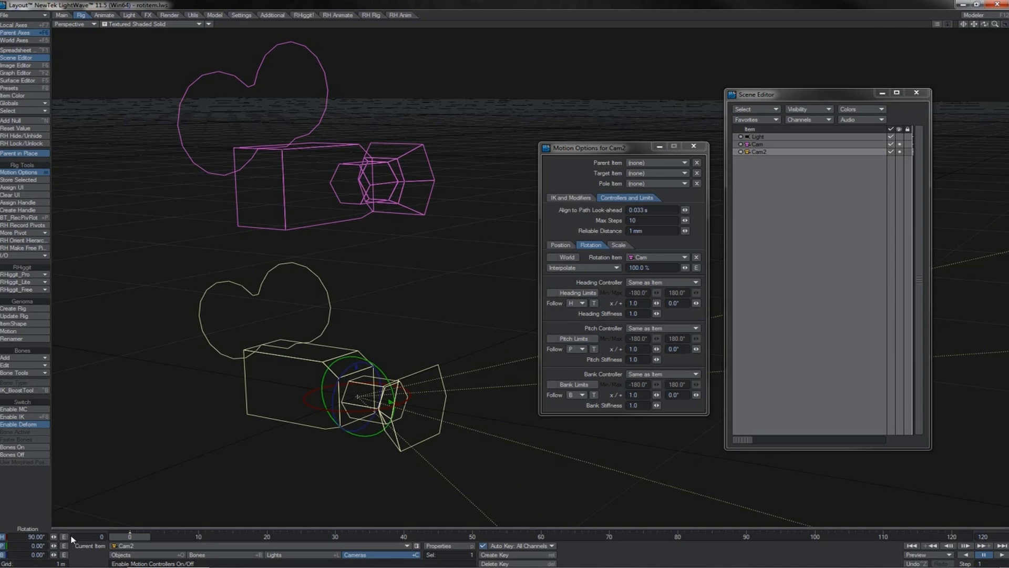
key(m)
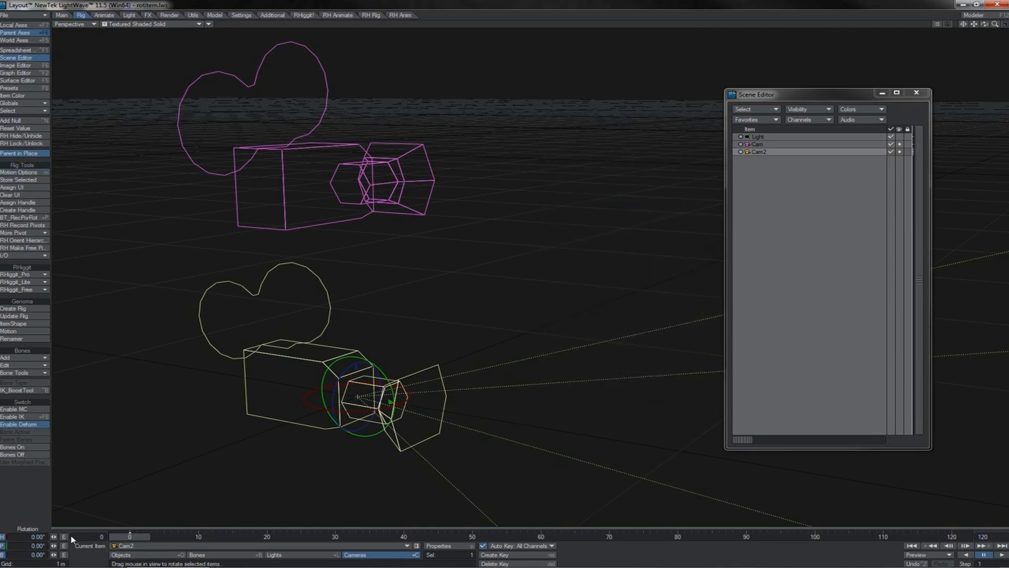
Re-enable motion controllers and rotate Cam to a pitch of about 15.7°.
key(m)
key(Up)
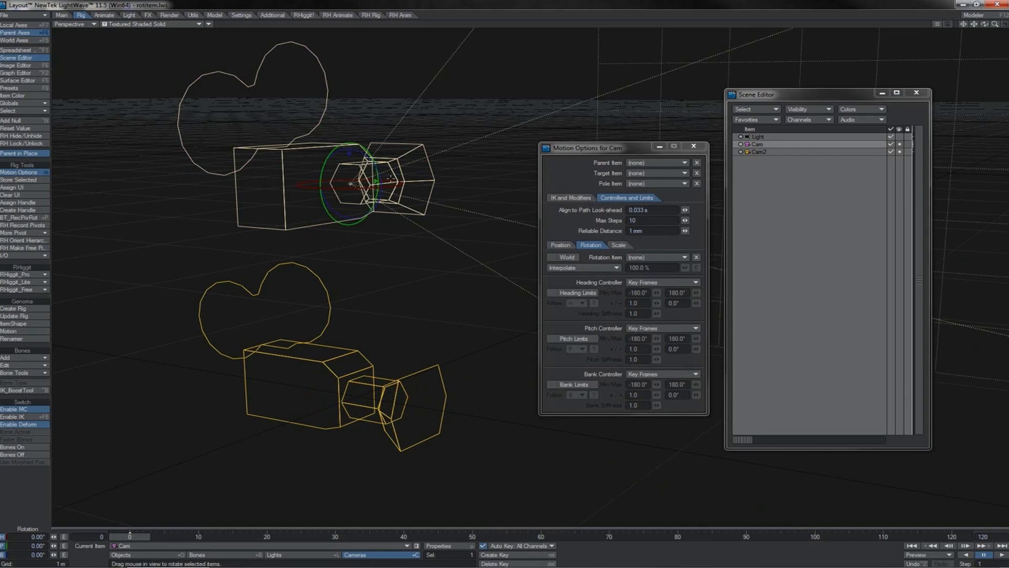
drag(390, 180, 439, 180)
key(ctrl+z)
mouse_move(376, 180)
mouse_down()
mouse_move(376, 235)
mouse_move(375, 163)
mouse_move(375, 236)
mouse_move(374, 159)
mouse_move(374, 187)
mouse_up()
Enable World for Cam2's rotation item and test how Cam2 follows by rotating Cam.
click(382, 419)
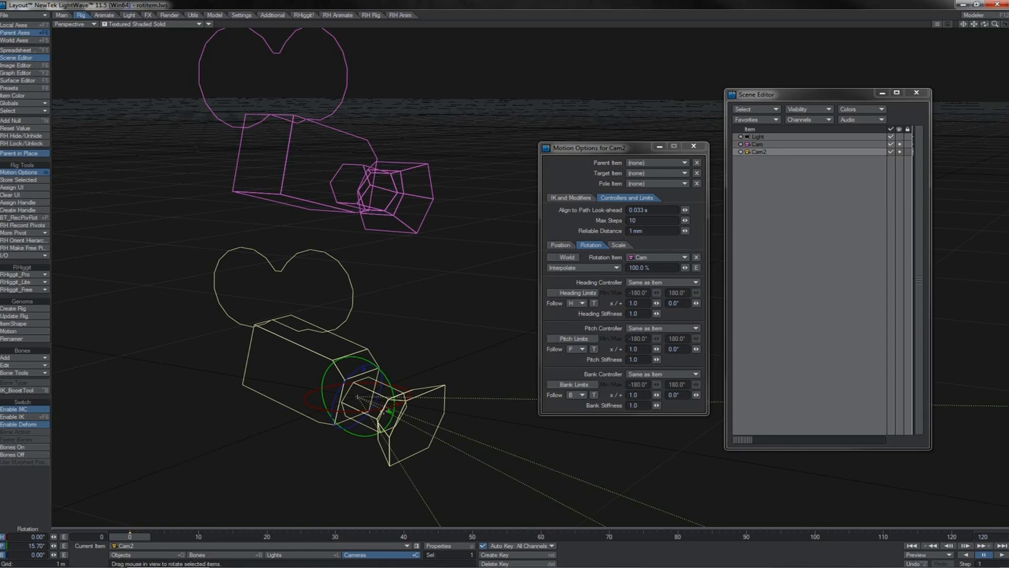
click(561, 257)
click(398, 192)
drag(353, 144, 356, 144)
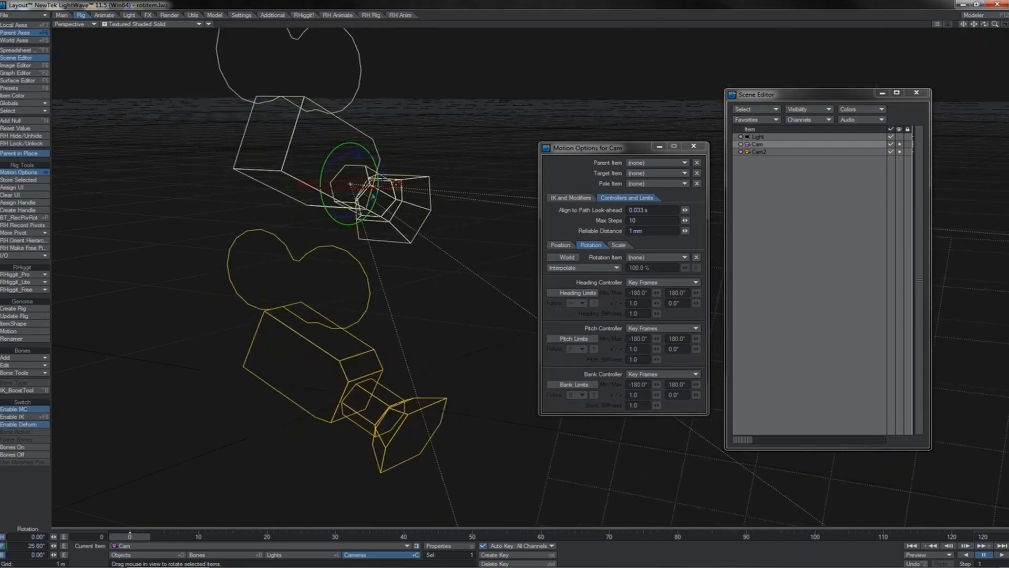
drag(397, 183, 396, 183)
key(ctrl+z)
key(ctrl+z)
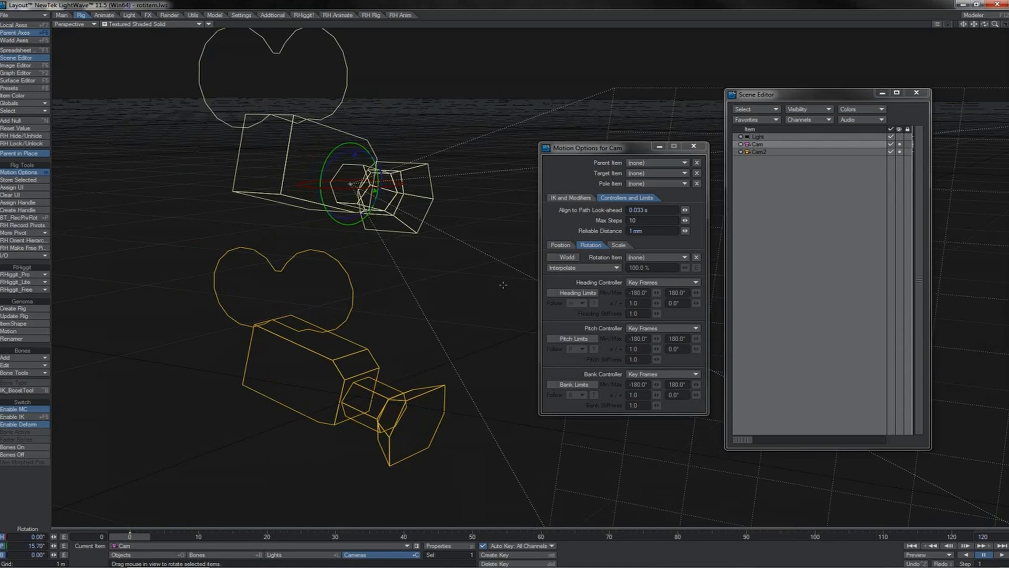
Compare the local axis orientation of Cam and Cam2 with the move handles in local coordinates.
click(371, 382)
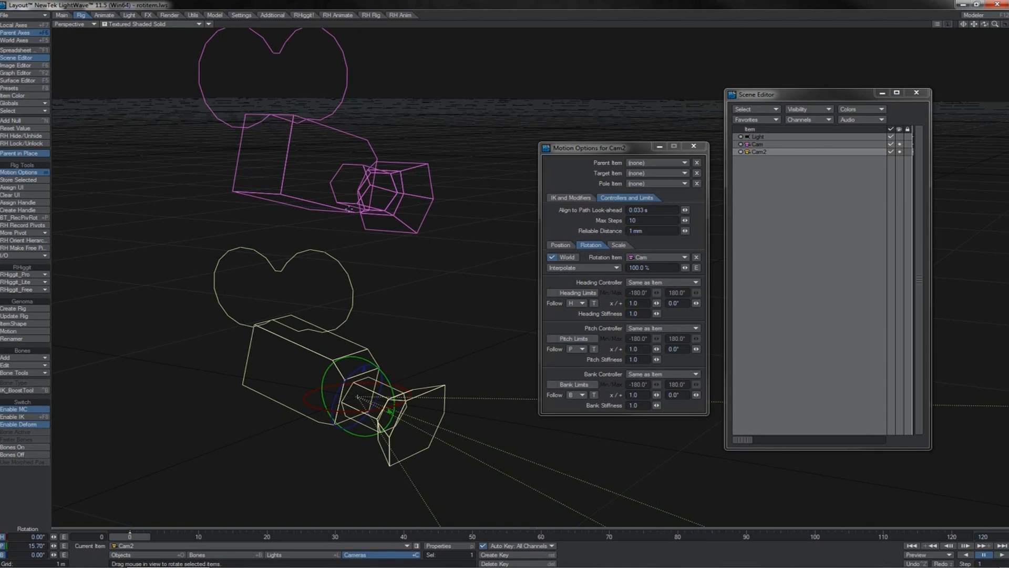
key(t)
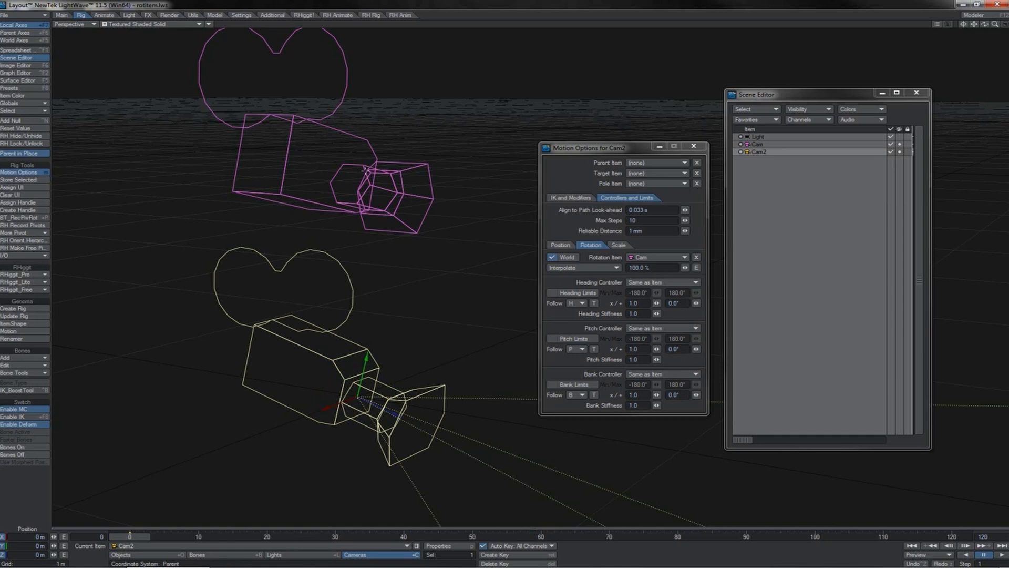
click(364, 170)
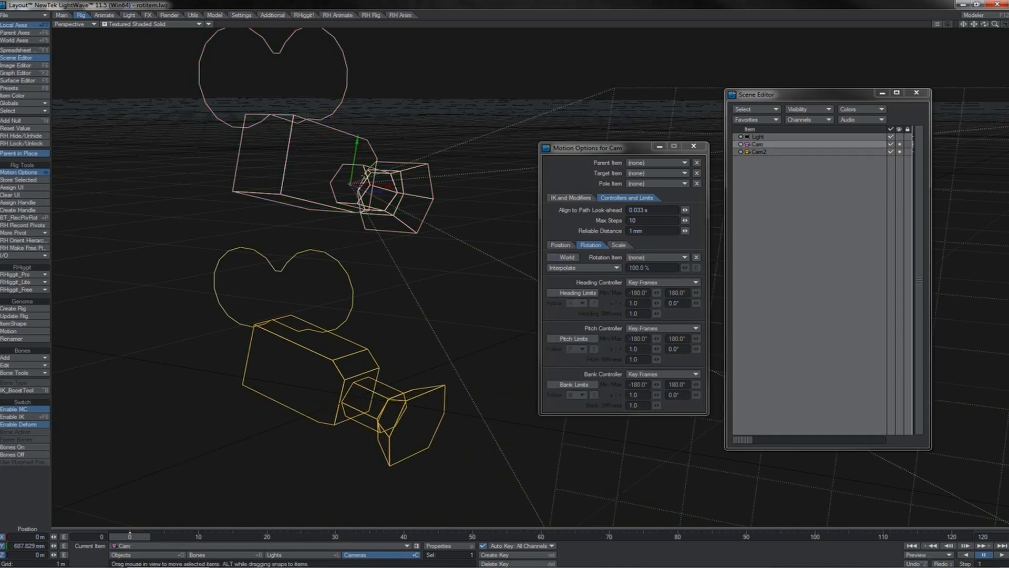
click(357, 352)
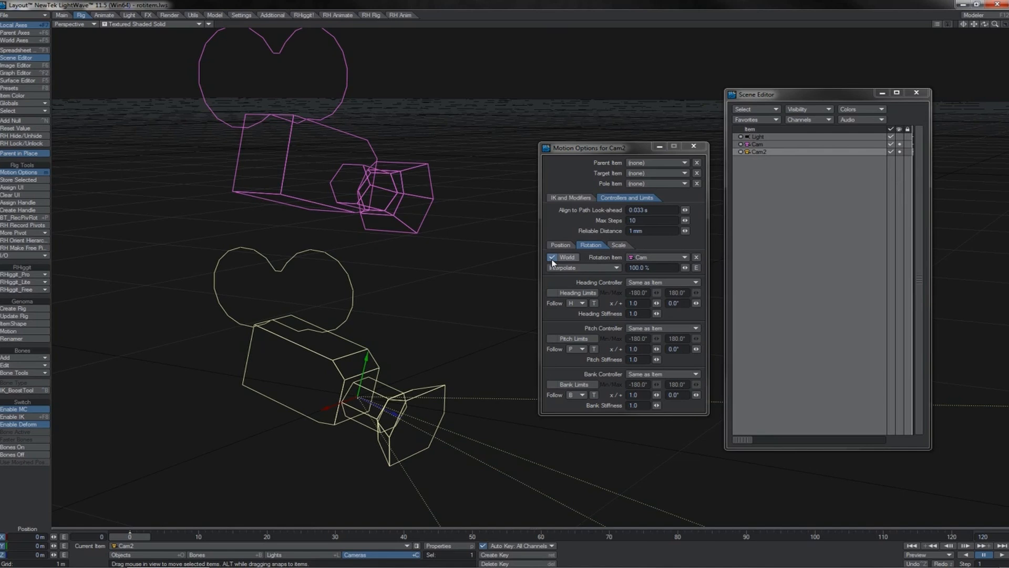
click(758, 143)
click(759, 153)
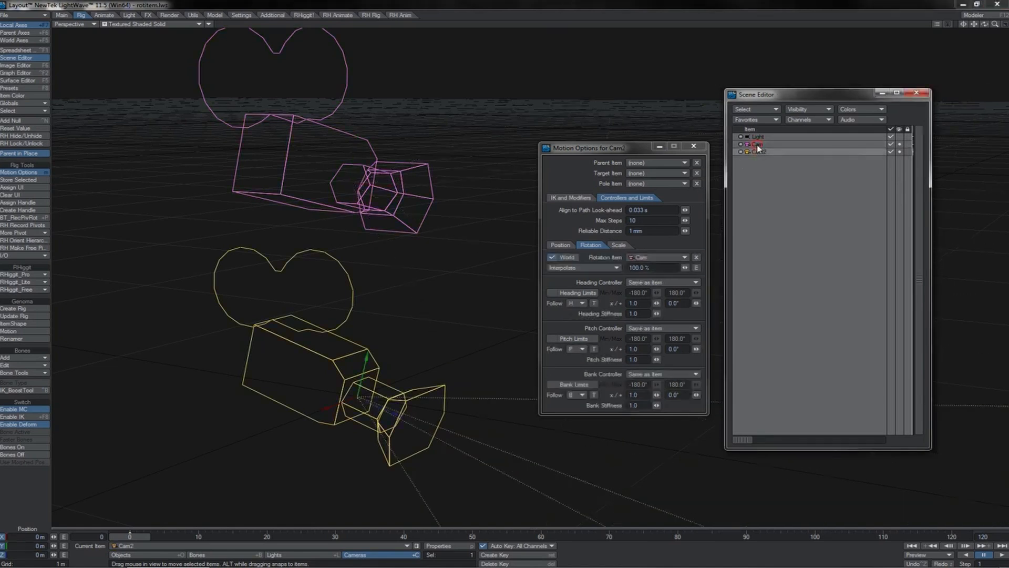
click(758, 145)
click(757, 153)
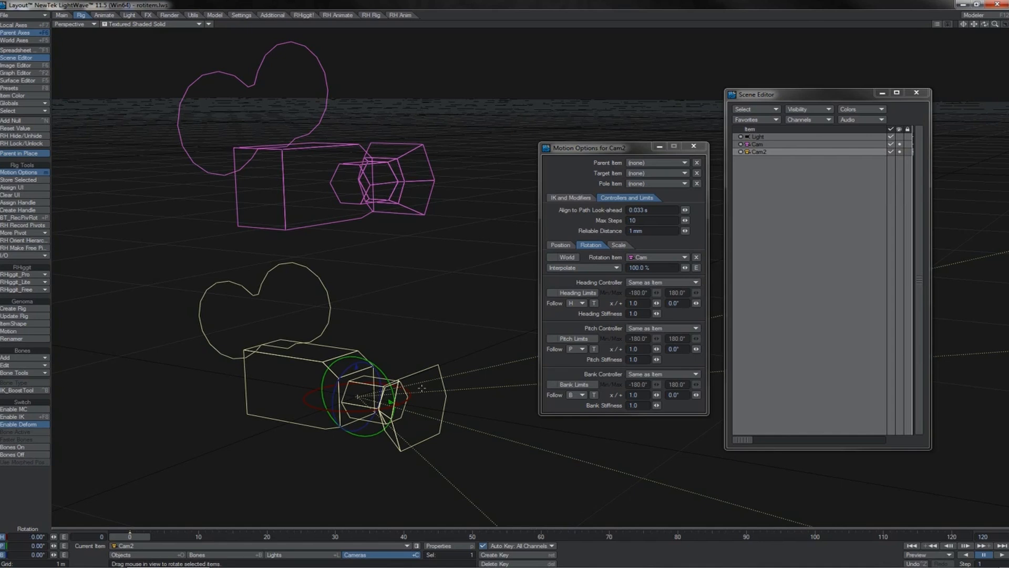
Add a null object with the name Null and parent Cam2 to it.
key(m)
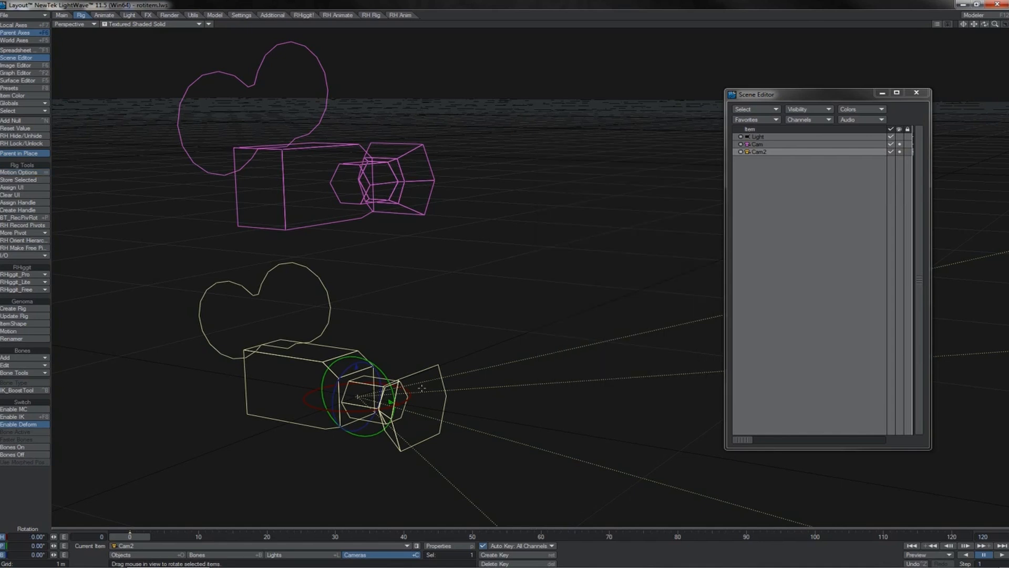
click(31, 122)
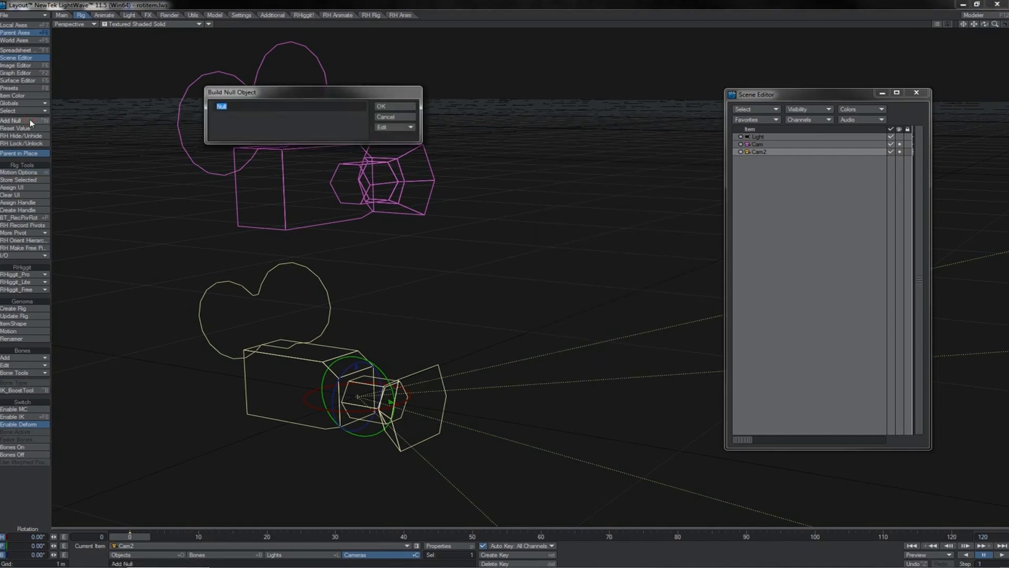
key(Return)
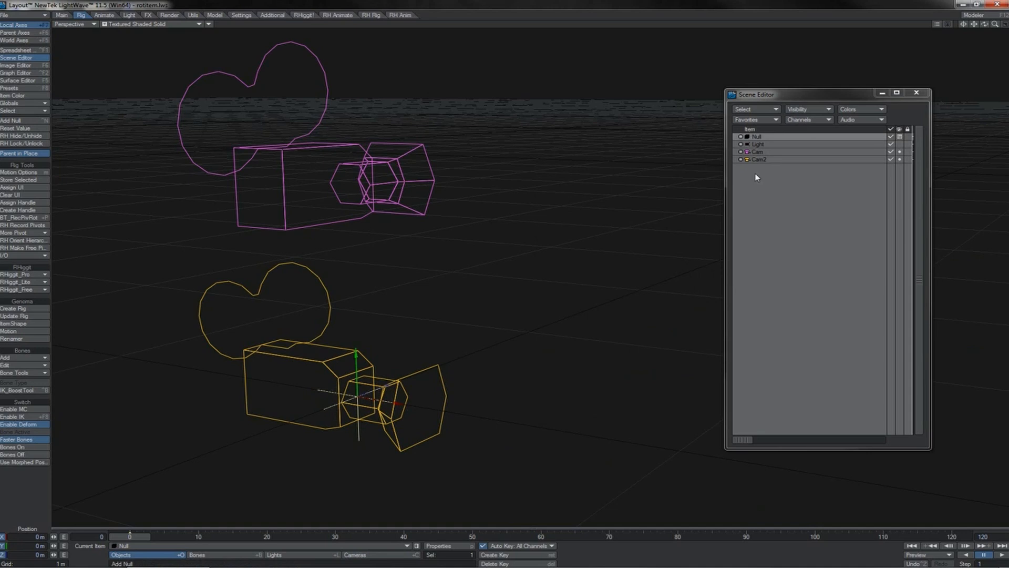
drag(759, 160, 761, 137)
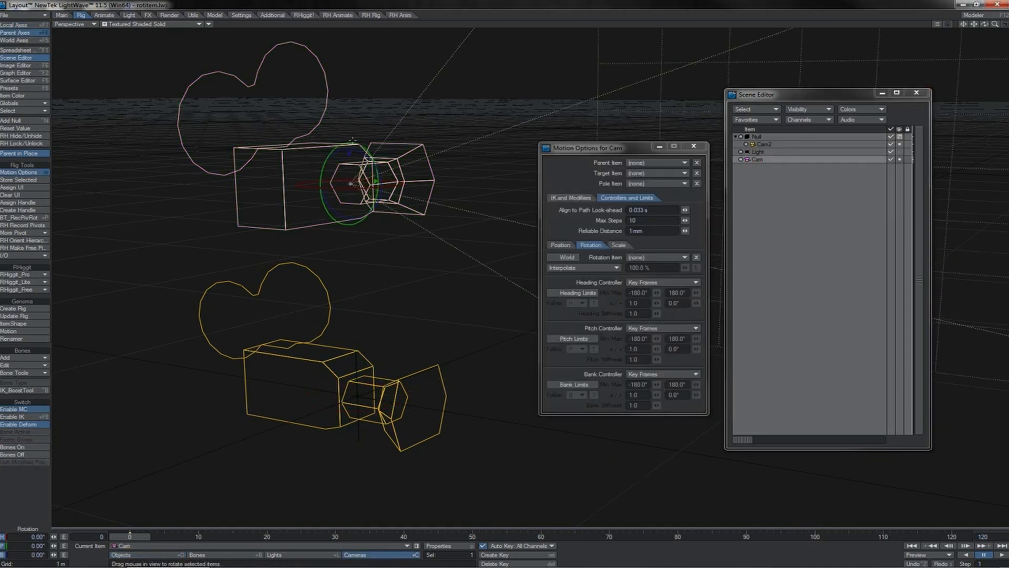
Try rotating Cam to check how Cam2 follows while parented to the null.
drag(352, 140, 408, 187)
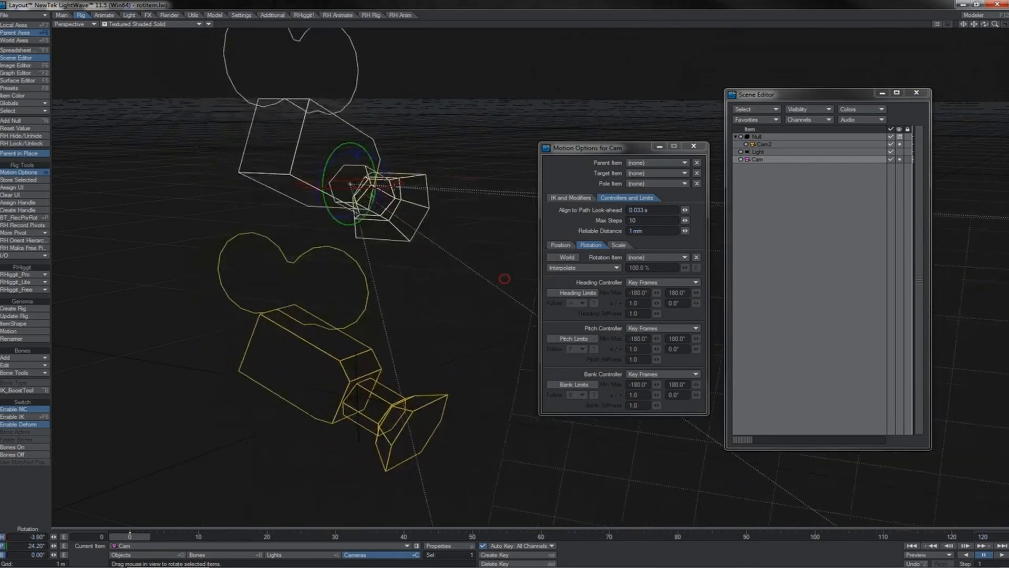
key(ctrl+z)
key(ctrl+z)
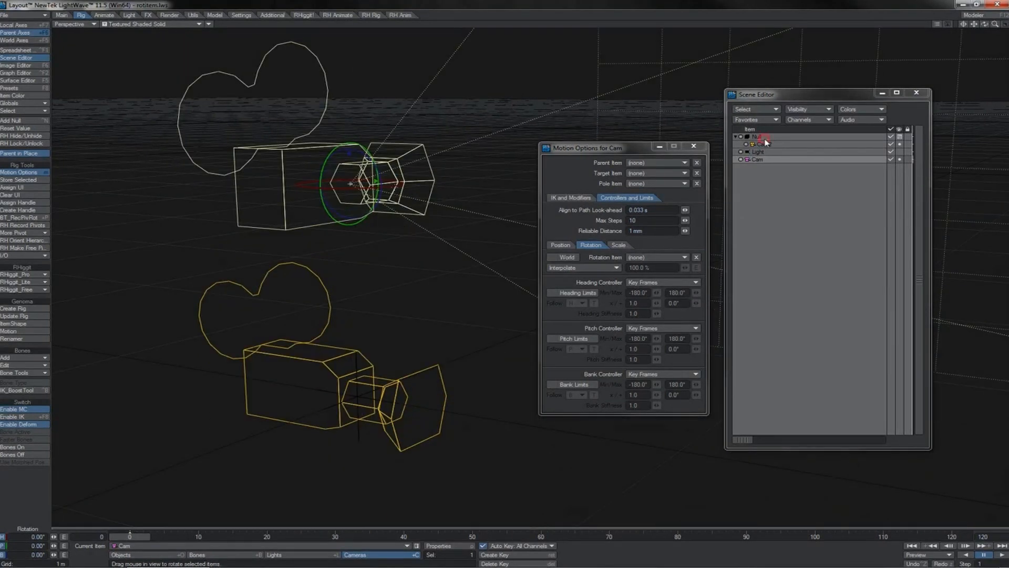
Try rotating the null to a heading of about 12.1° and inspect Cam2's rotation values.
click(764, 137)
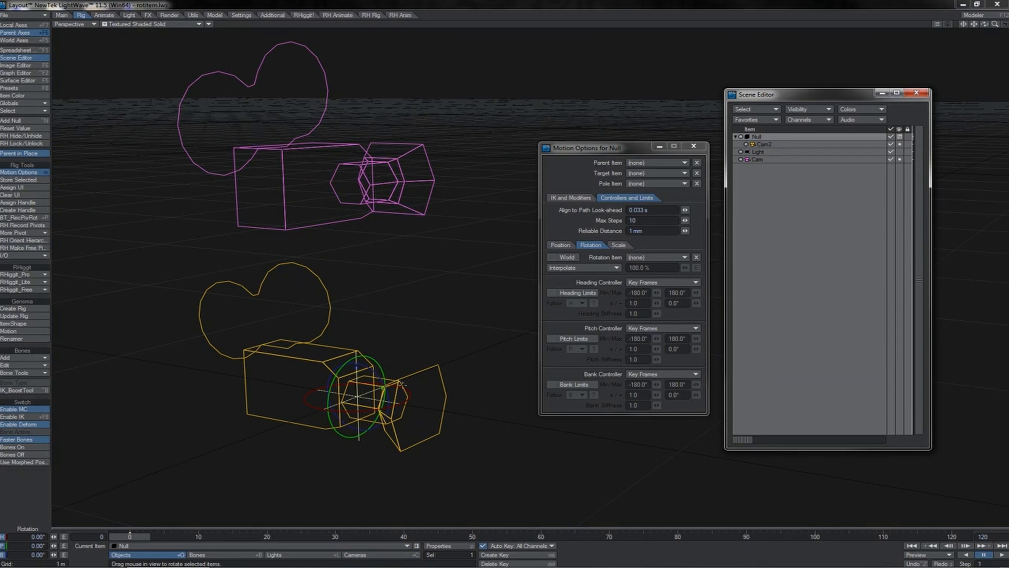
mouse_move(409, 393)
mouse_down()
mouse_move(450, 372)
mouse_move(309, 371)
mouse_move(413, 380)
mouse_up()
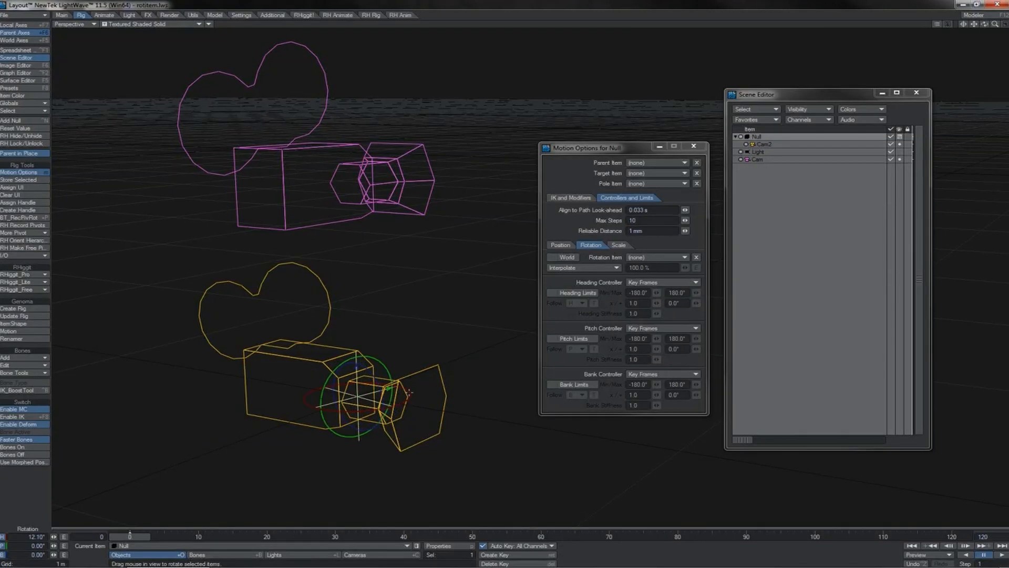
click(417, 372)
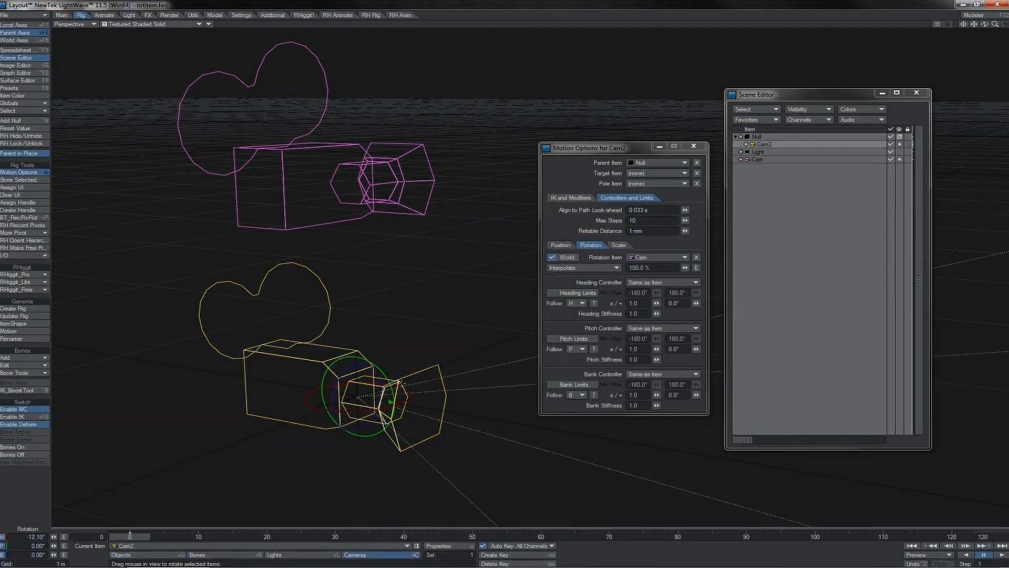
key(z)
Try rotating the null to a bank of about 41.6° to see its effect on Cam2.
click(357, 383)
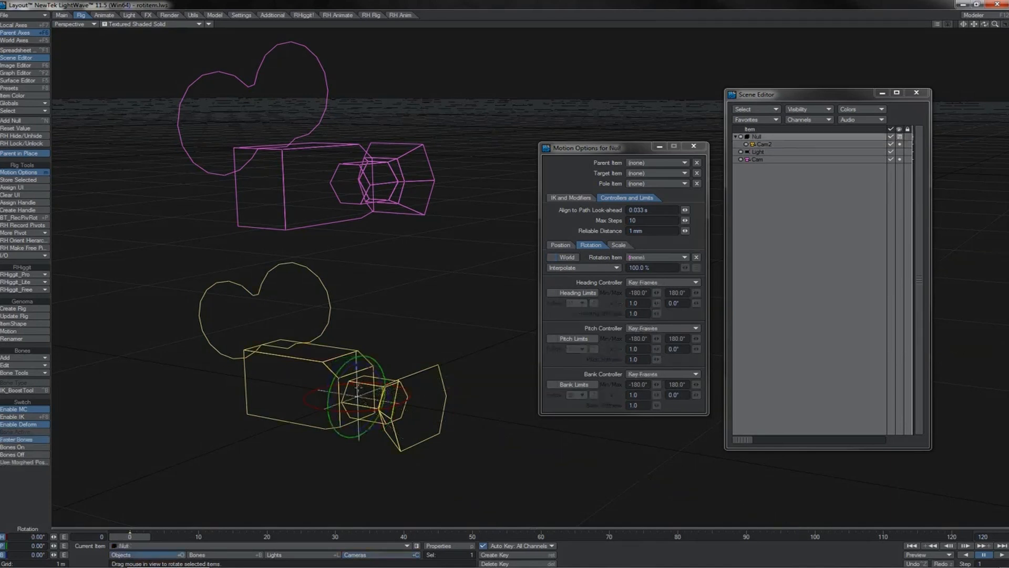
mouse_move(362, 364)
mouse_down()
mouse_move(407, 382)
mouse_move(393, 432)
mouse_up()
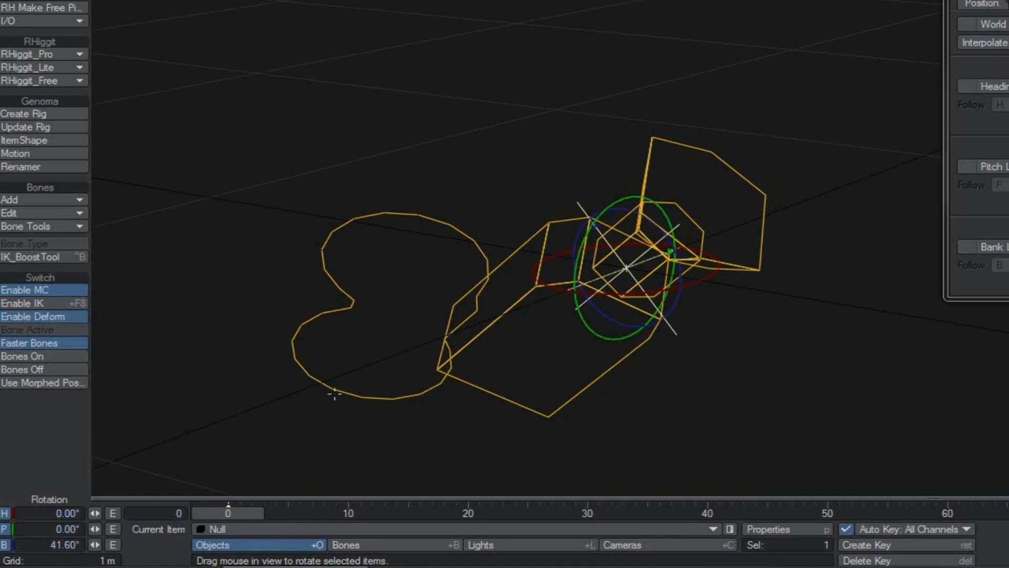
key(shift+c)
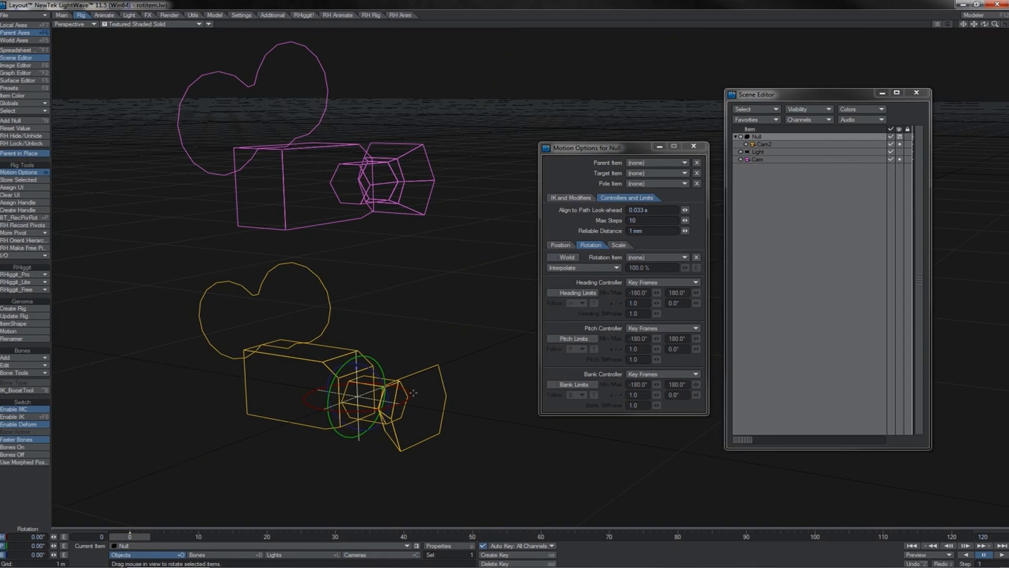
Rotate the null to about 28.5° heading and 26.7° pitch, inspecting Cam2's rotation values.
drag(412, 393, 386, 393)
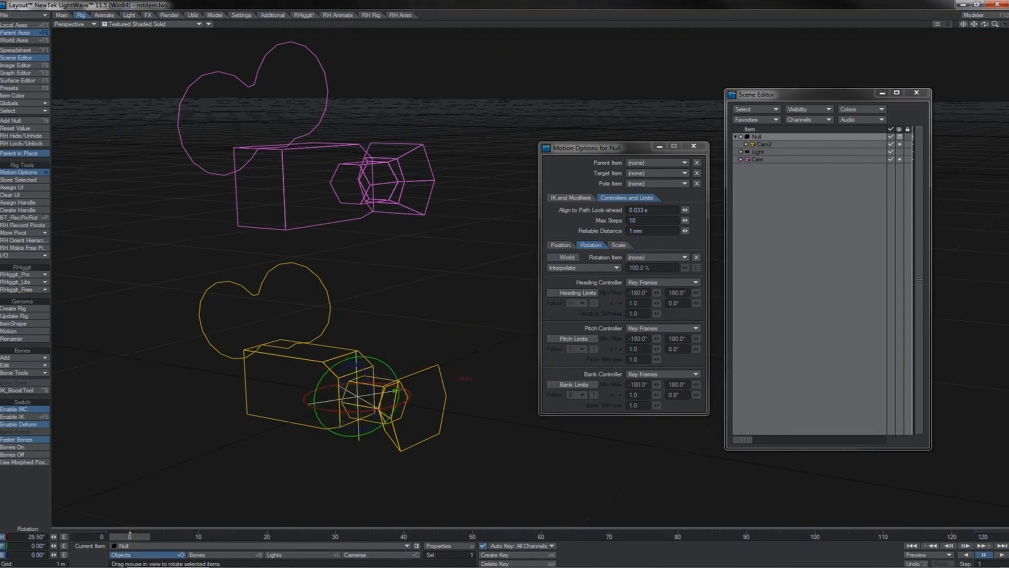
click(429, 368)
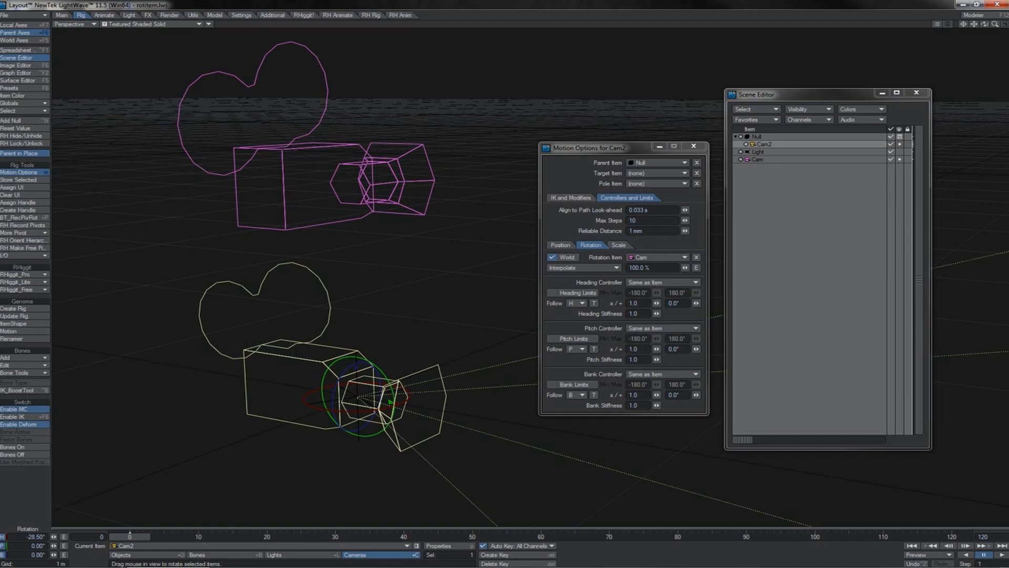
right_drag(342, 432, 374, 445)
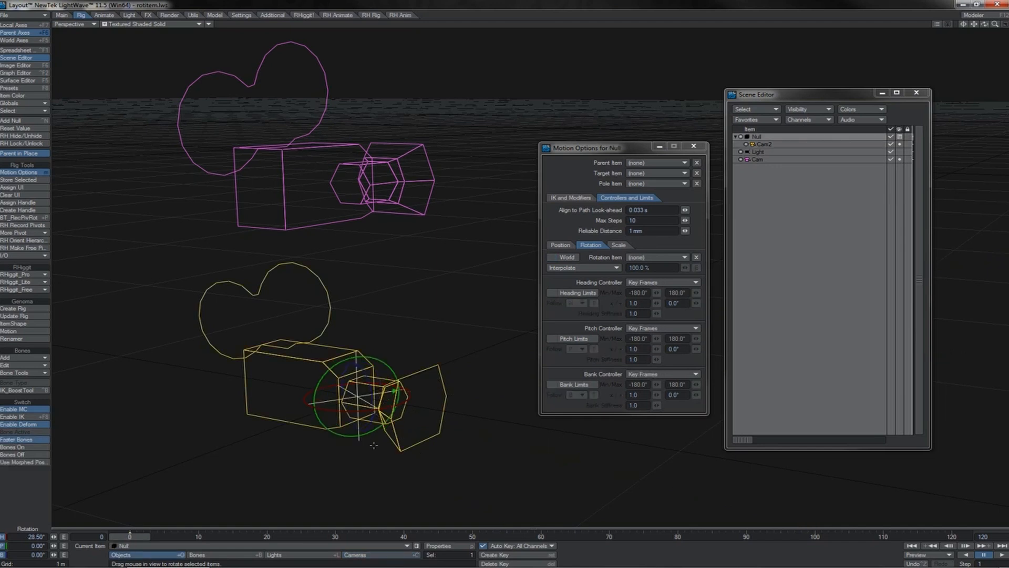
drag(382, 361, 409, 297)
drag(449, 351, 505, 278)
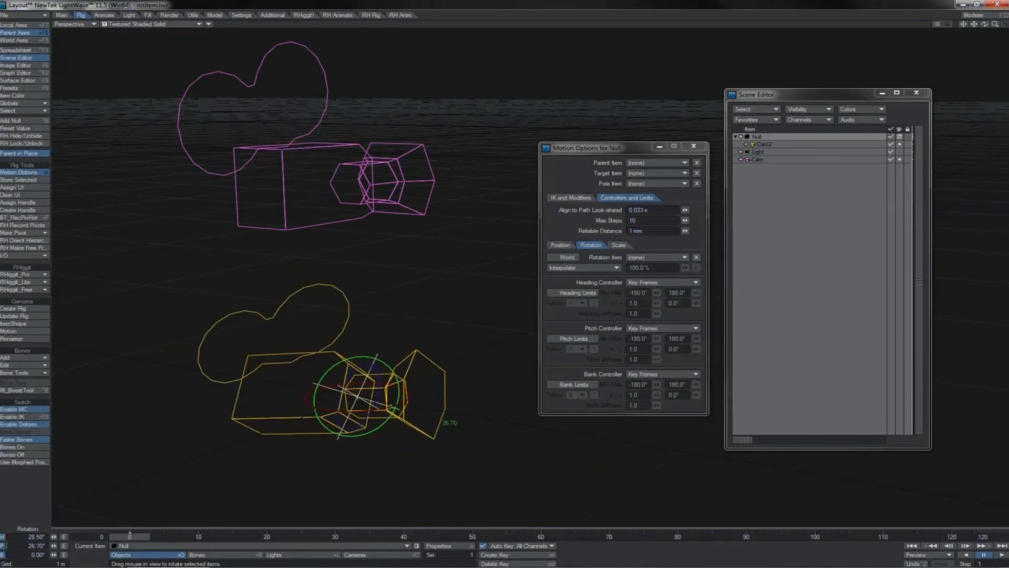
click(326, 349)
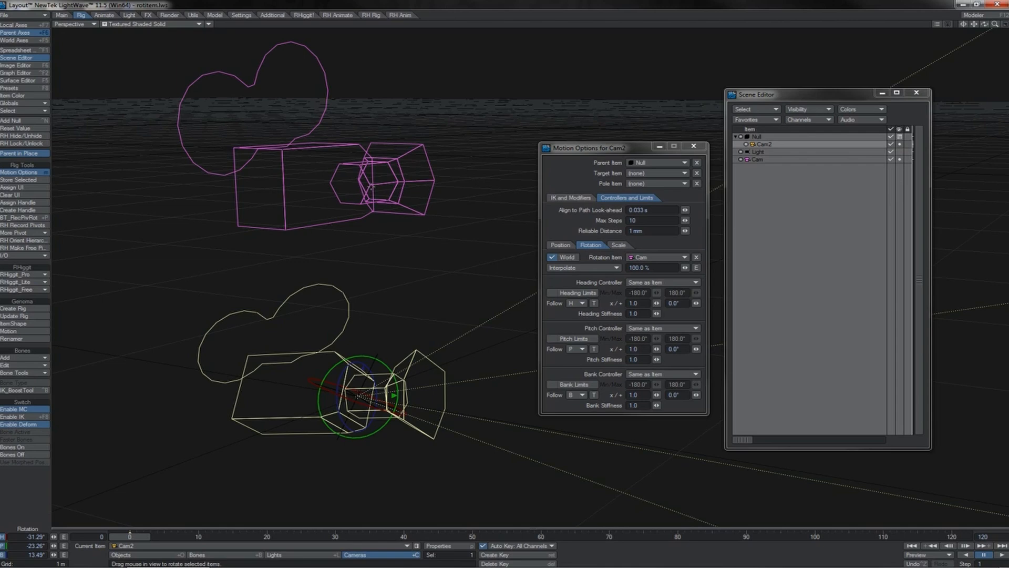
Try rotating Cam to about -11.7° heading and -12.1° pitch, and check how Cam2 follows while parented to the null.
click(371, 188)
mouse_move(393, 273)
mouse_down()
mouse_move(436, 272)
mouse_move(405, 274)
mouse_up()
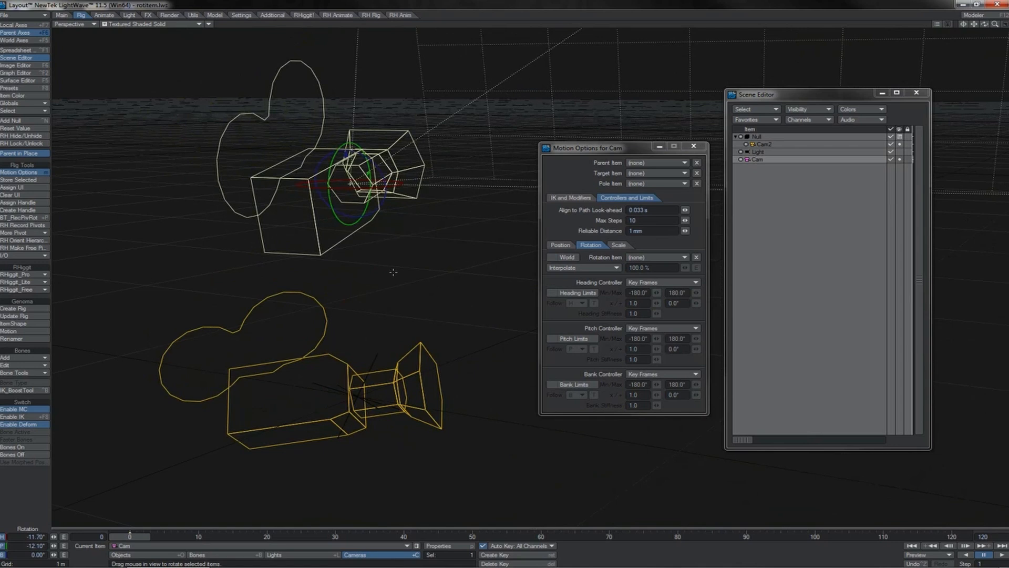
click(359, 394)
Set Cam's heading to 90° and record its pivot rotation.
click(353, 185)
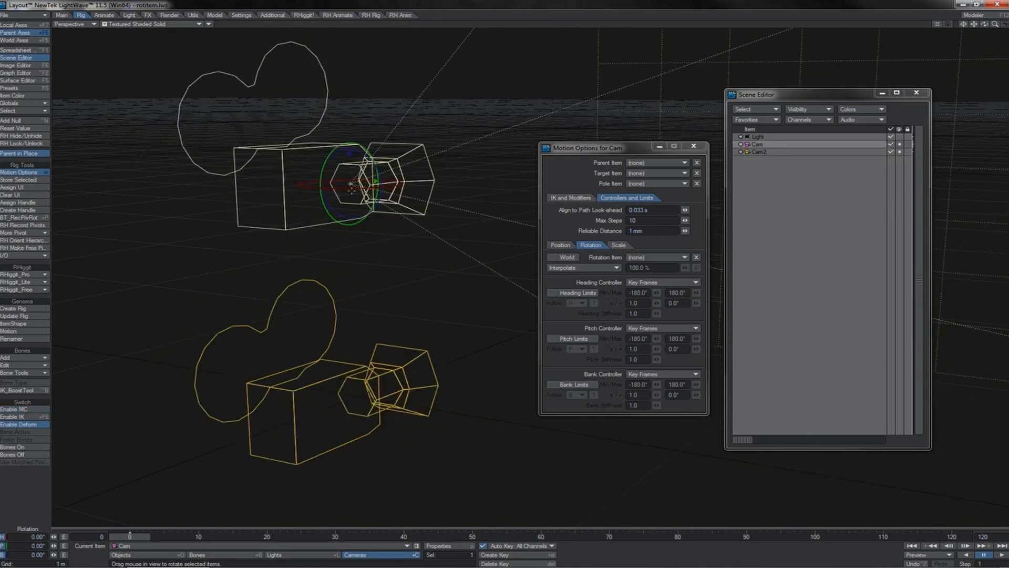
drag(351, 188, 504, 278)
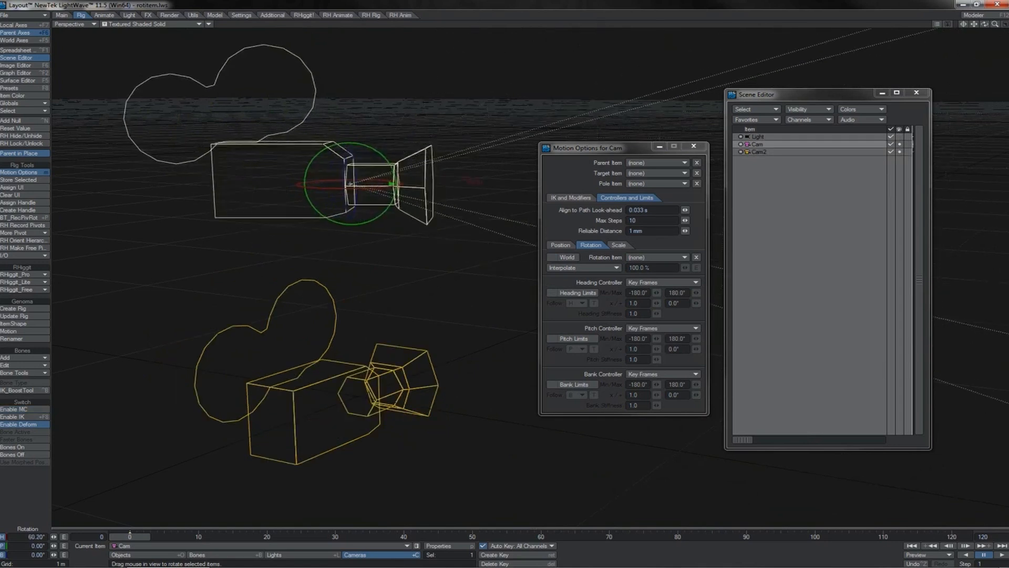
click(35, 537)
text(90)
key(Return)
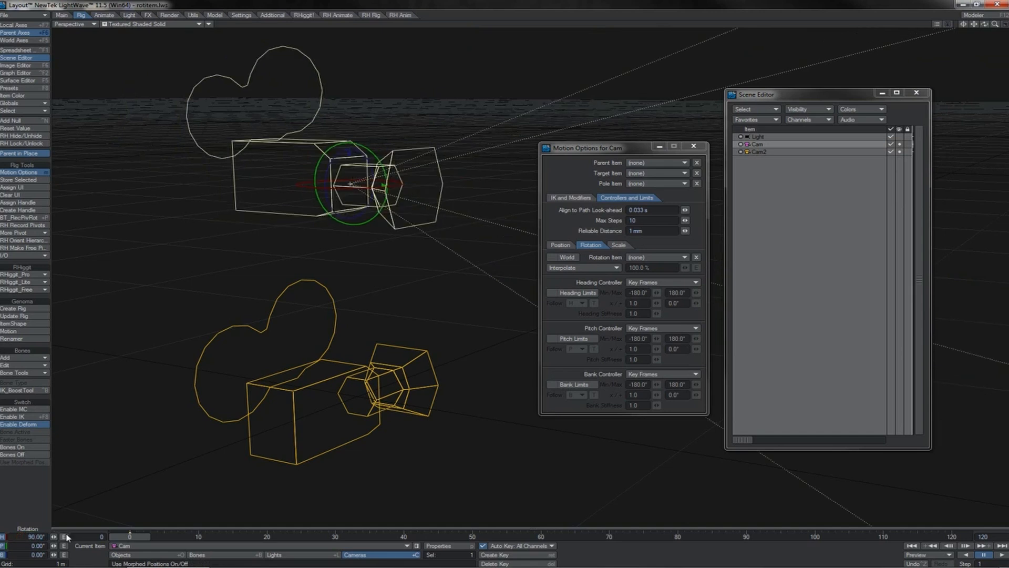
key(m)
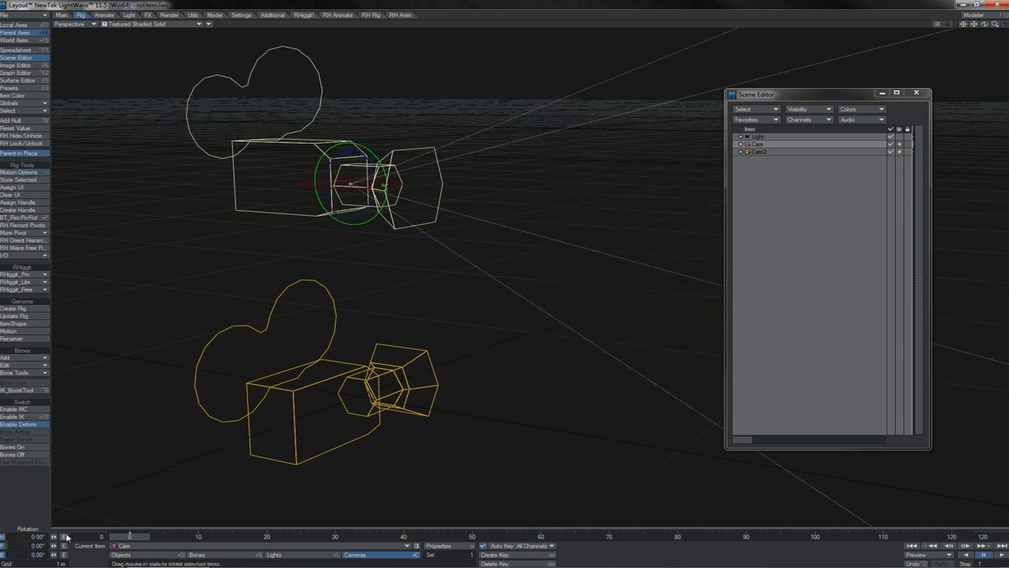
Place a null at Cam's position, at a Y of 687.829 mm, and parent Cam to it.
drag(350, 218, 348, 139)
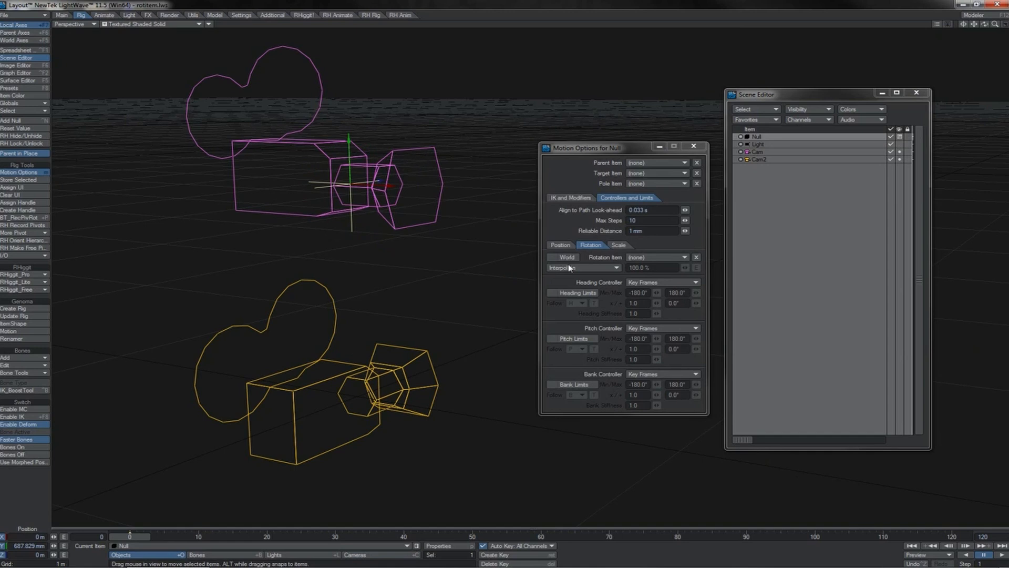
click(757, 151)
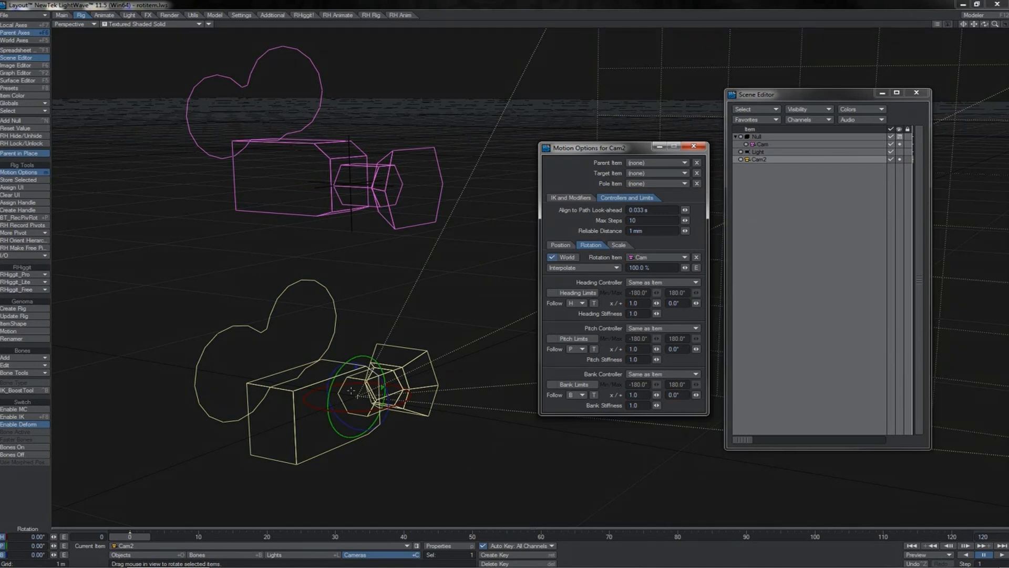
Try rotating the null to a heading of about -43° to see how Cam2 responds, and undo the rotation.
click(358, 160)
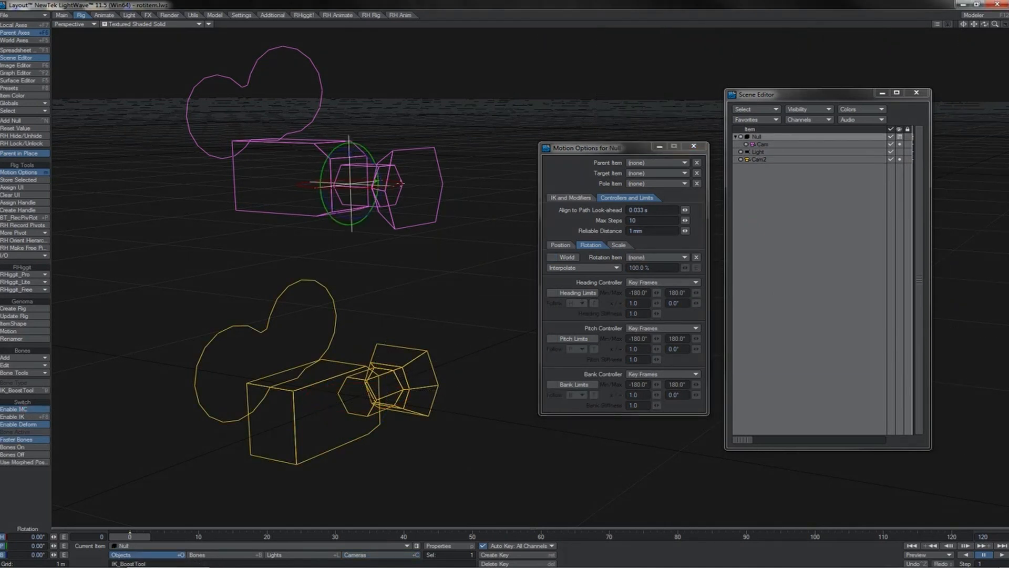
drag(401, 184, 348, 185)
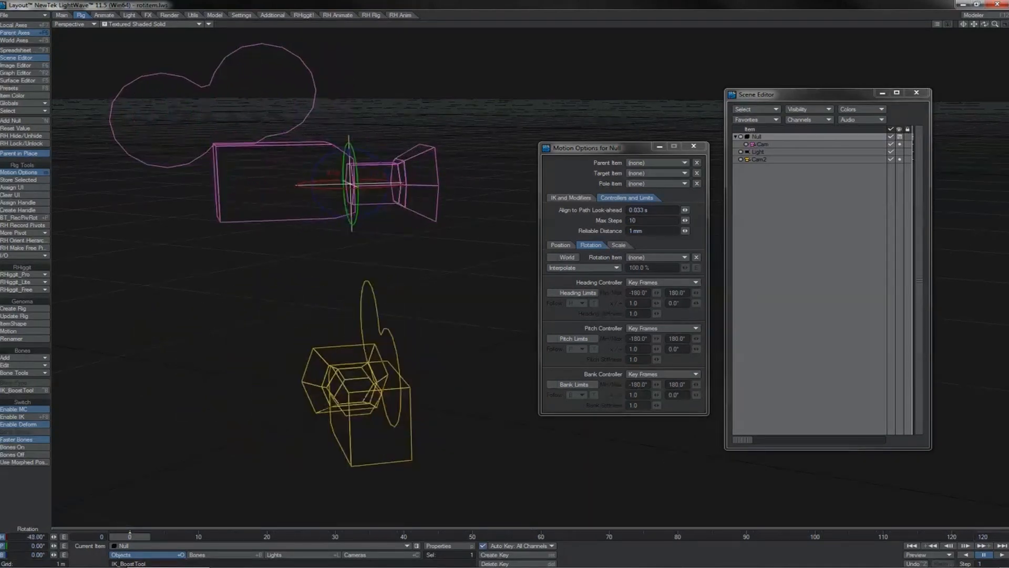
key(ctrl+z)
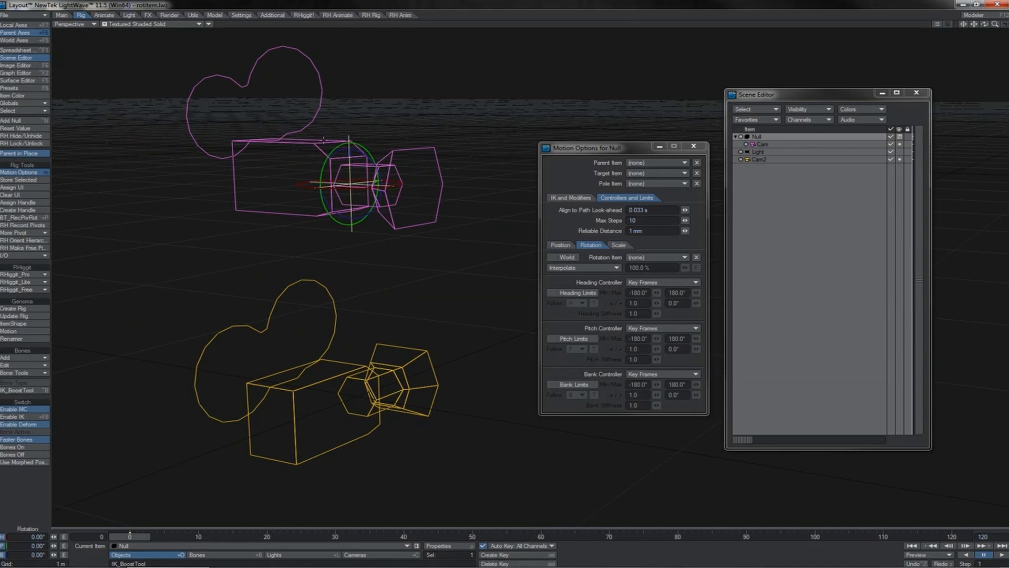
Try rotating the null to a pitch of about -20.3° to compare how Cam and Cam2 turn.
click(323, 143)
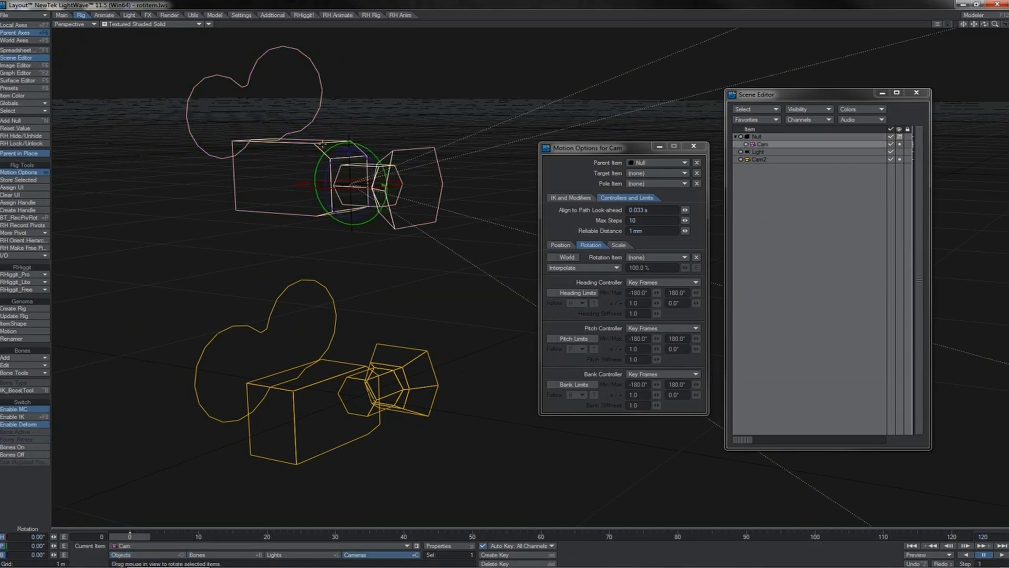
click(356, 143)
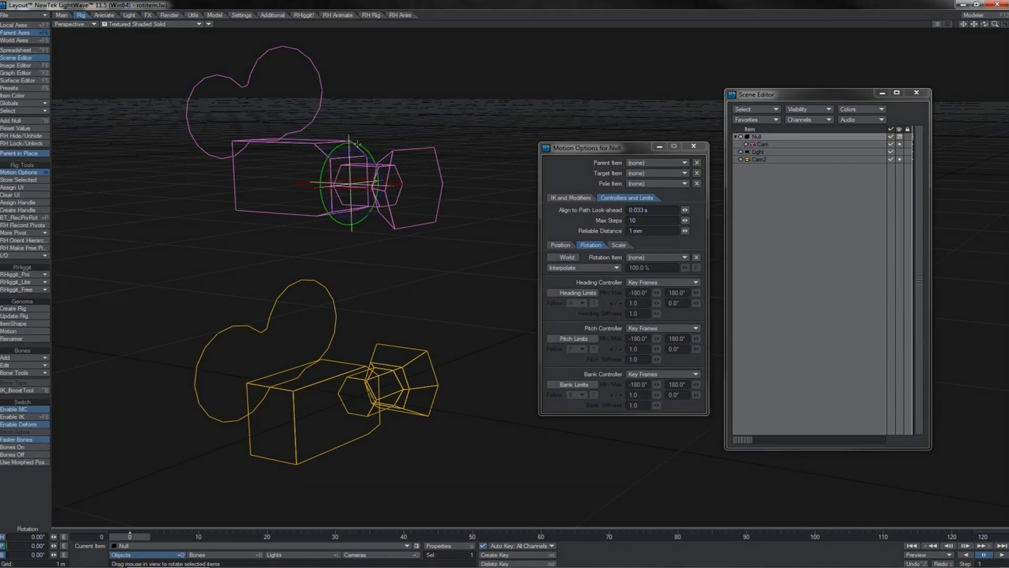
drag(357, 143, 403, 142)
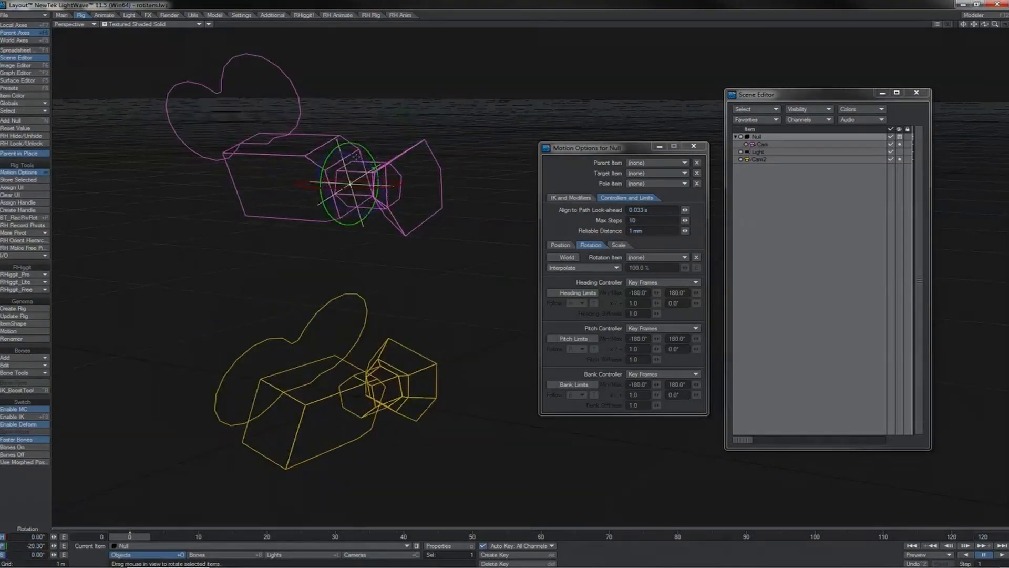
right_drag(504, 278, 570, 278)
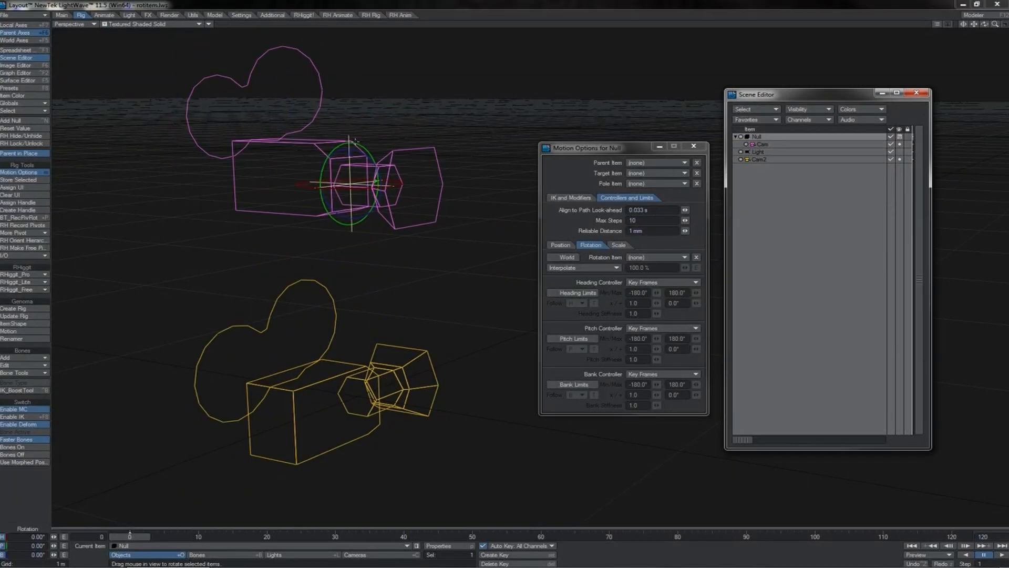
Try rotating the null to a pitch of about 42.9°, inspect Cam2's rotation values and undo the rotation.
click(312, 144)
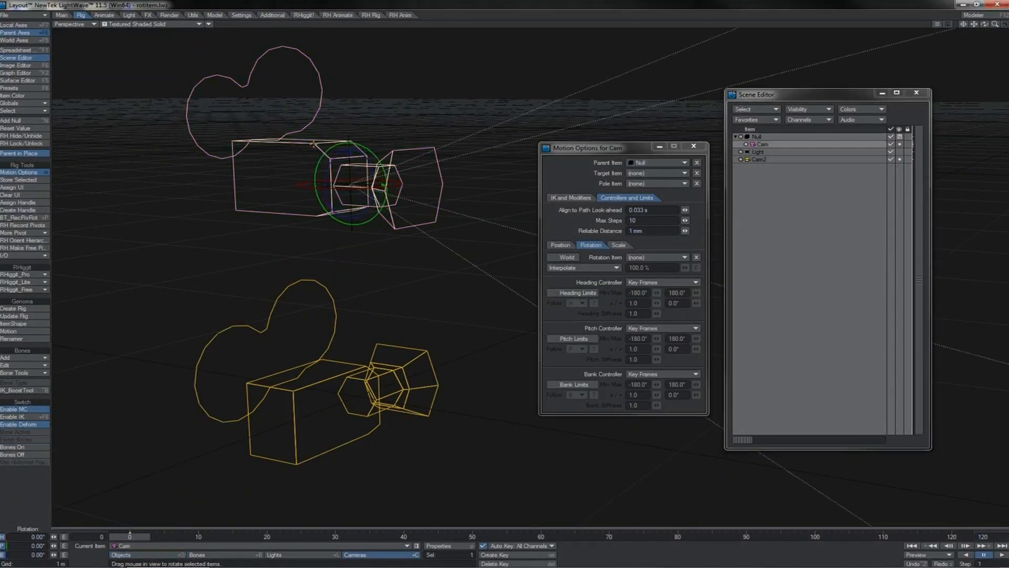
click(757, 137)
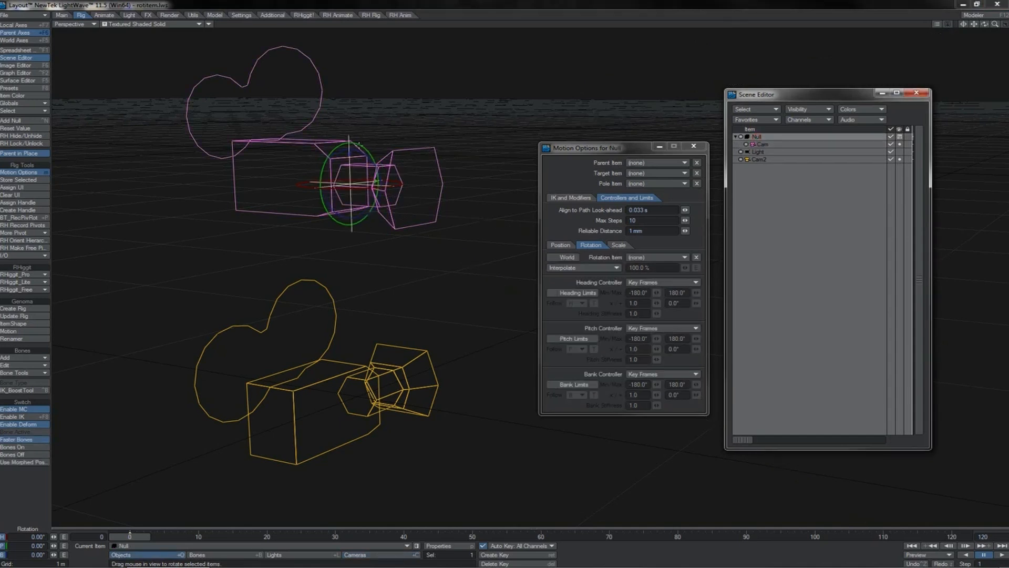
drag(358, 143, 370, 210)
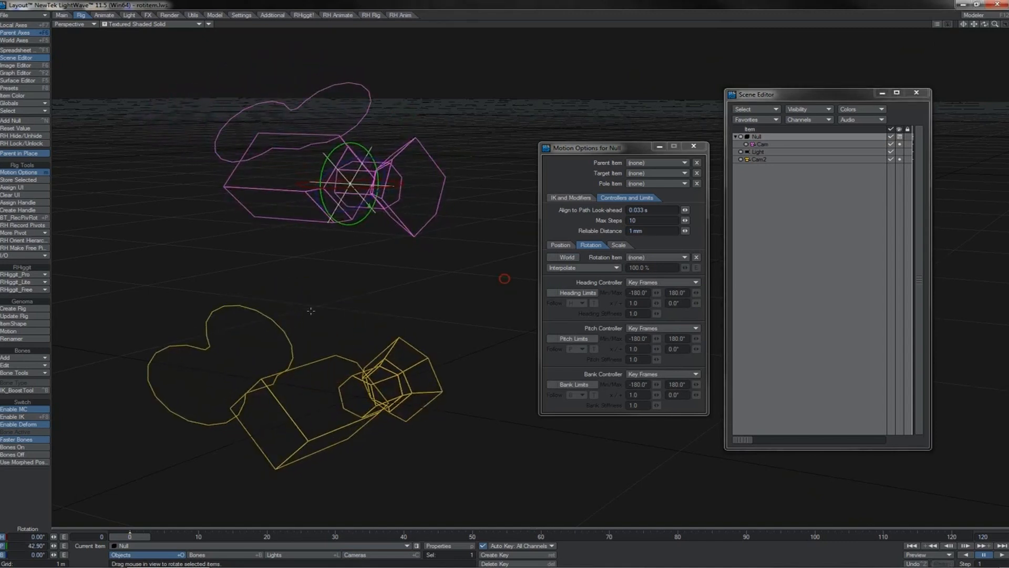
click(319, 360)
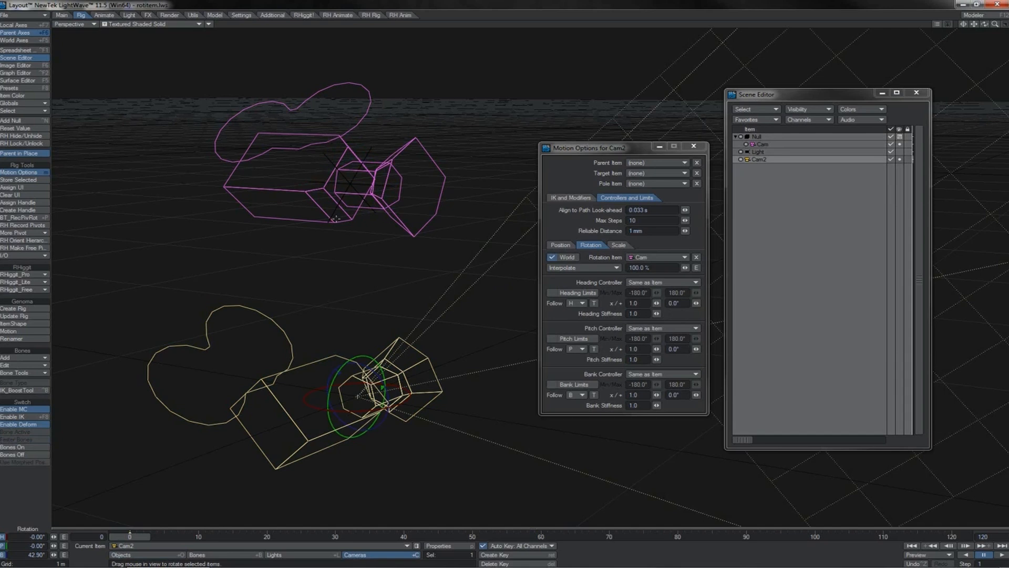
key(ctrl+z)
click(355, 149)
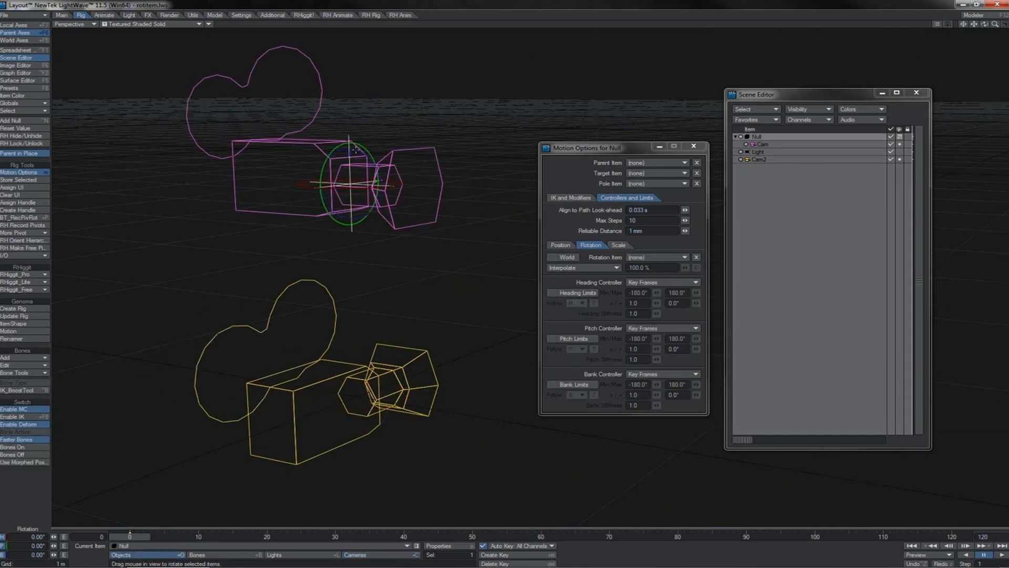
drag(339, 152, 331, 182)
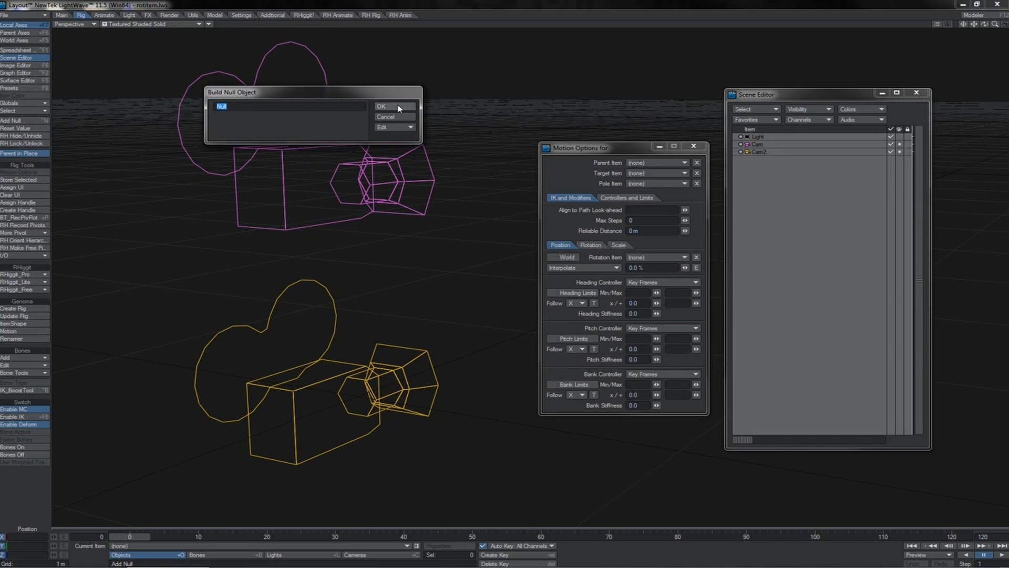
Add a null named Null, set its bank to 90° and record its pivot rotation.
click(398, 108)
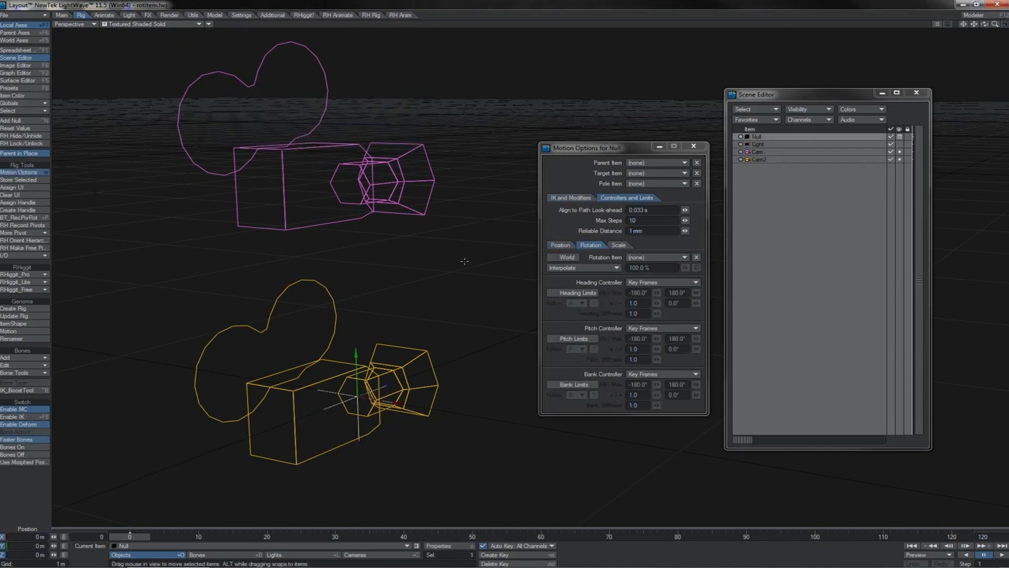
key(y)
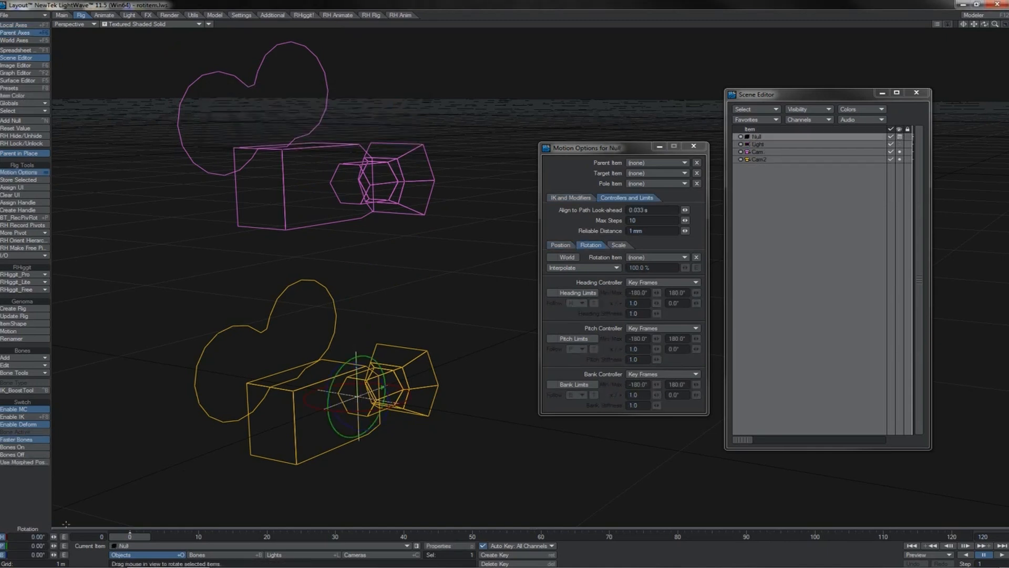
click(26, 555)
text(90)
key(Return)
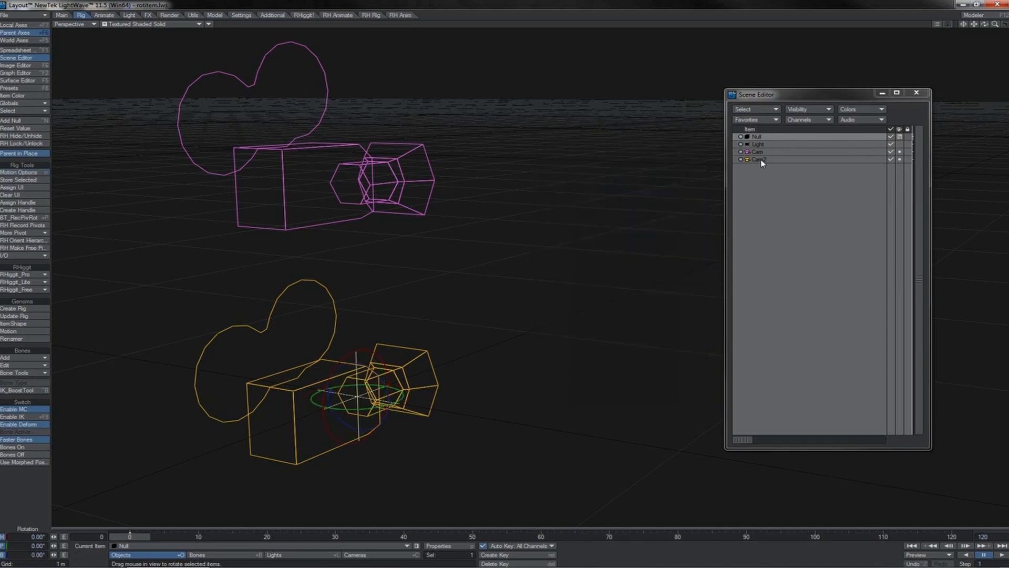
Parent Cam2 to the null and try rotating Cam to check how Cam2 follows.
click(759, 159)
drag(759, 159, 760, 141)
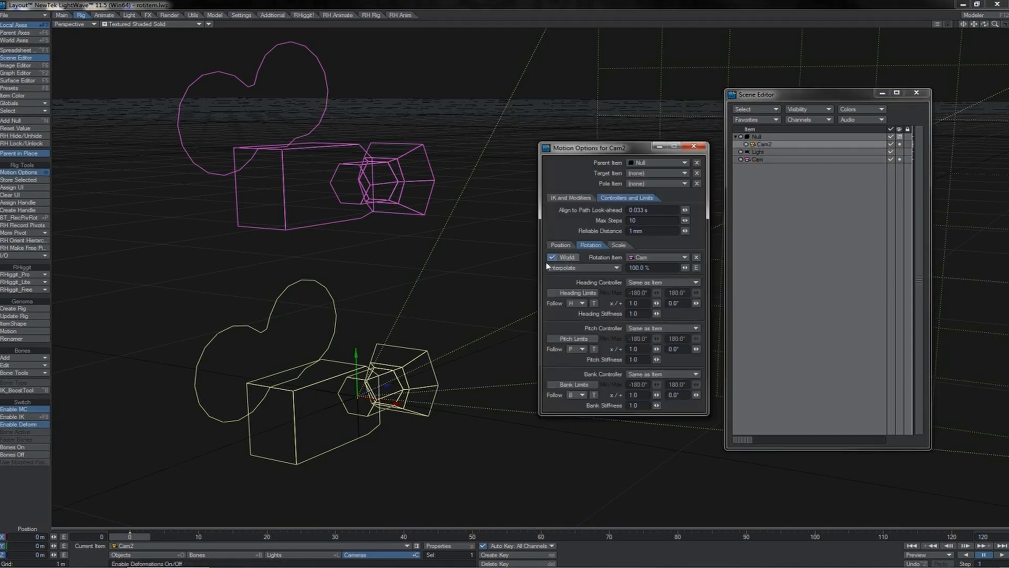
click(398, 179)
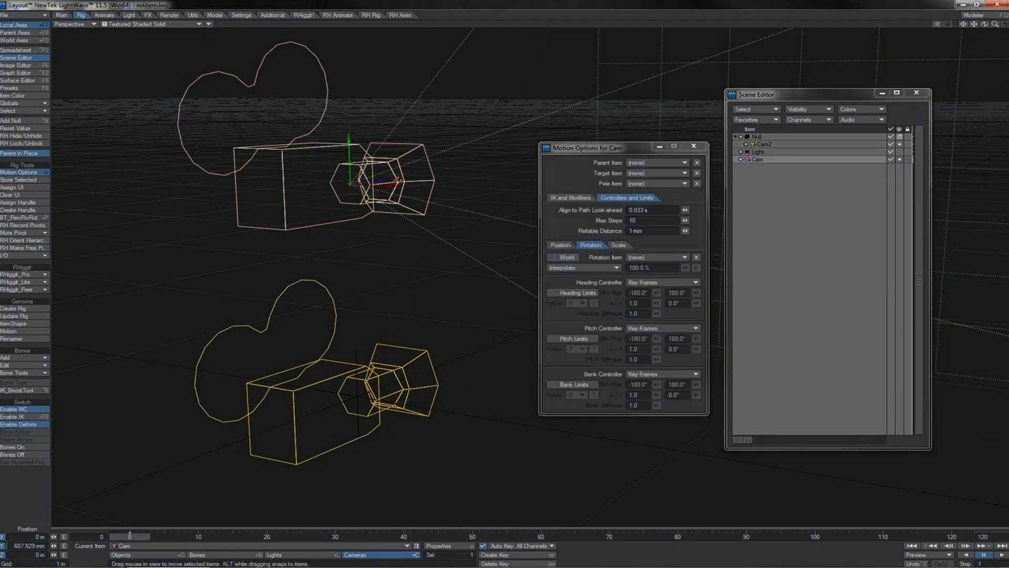
key(y)
drag(398, 271, 297, 250)
Try rotating the null to about -33.7° heading, -13.5° pitch and -22.9° bank to see whether Cam2 is affected.
click(755, 137)
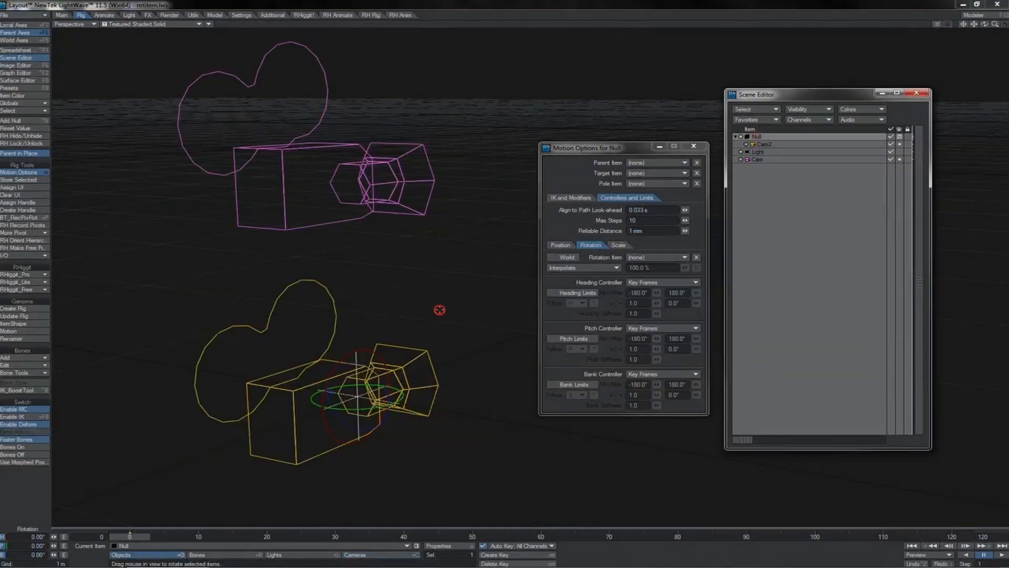
mouse_move(439, 309)
mouse_down()
mouse_move(458, 318)
mouse_move(499, 388)
mouse_move(439, 309)
mouse_up()
right_drag(440, 309, 400, 311)
drag(473, 287, 505, 279)
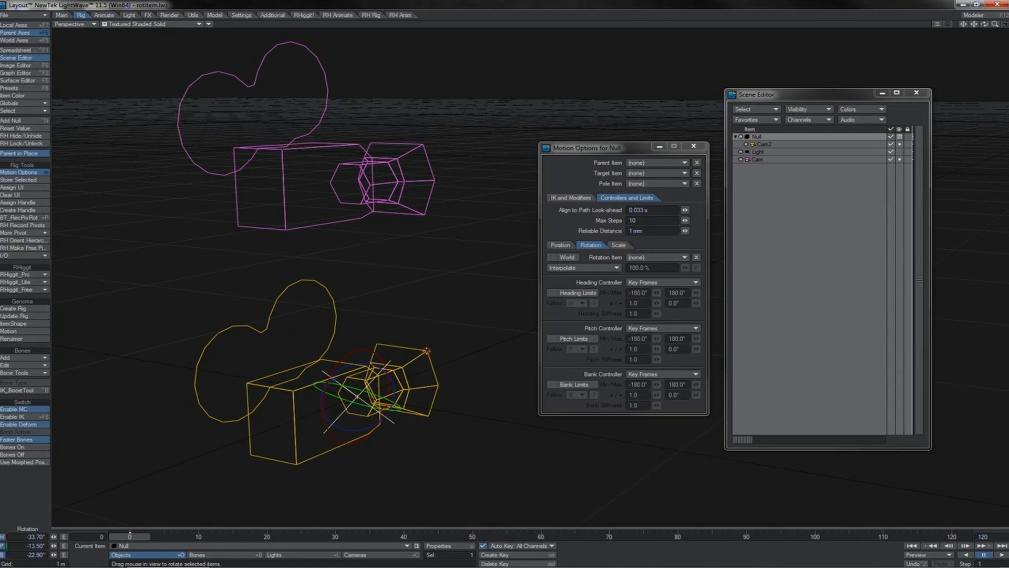
click(374, 192)
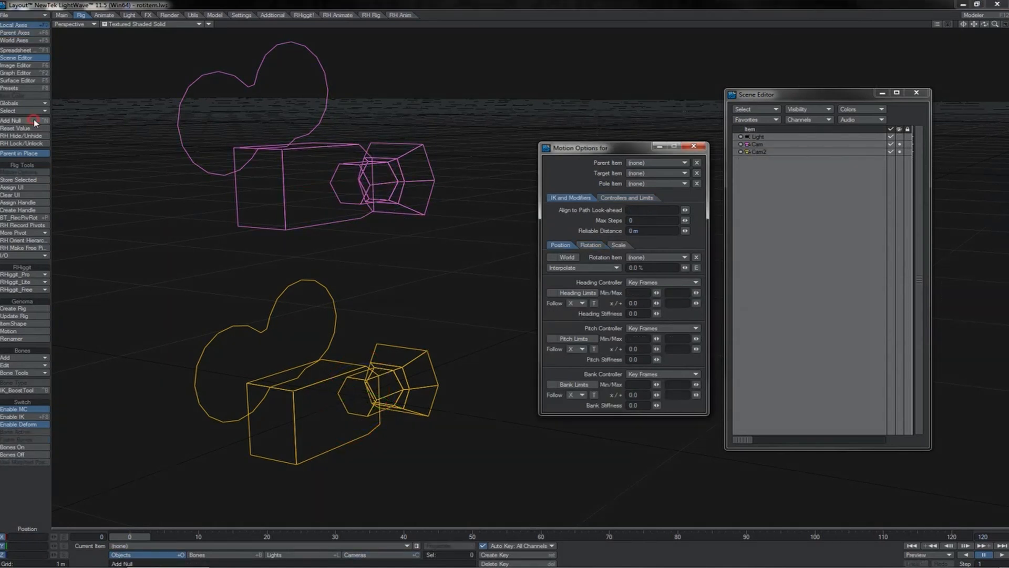
Add a null at Cam's position with a recorded 90° pitch pivot rotation, and parent Cam to it.
click(33, 121)
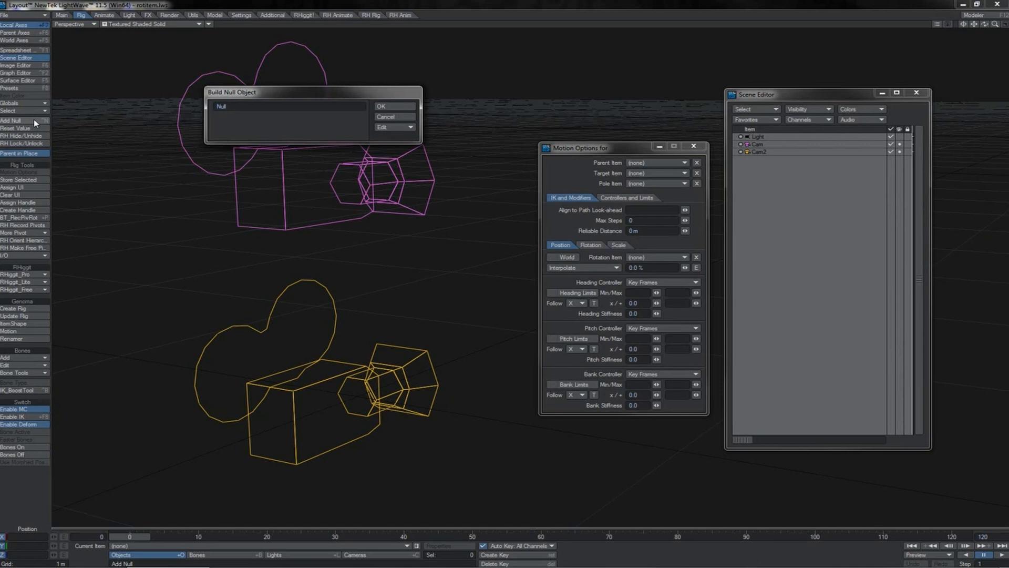
key(Return)
text(y)
text(90)
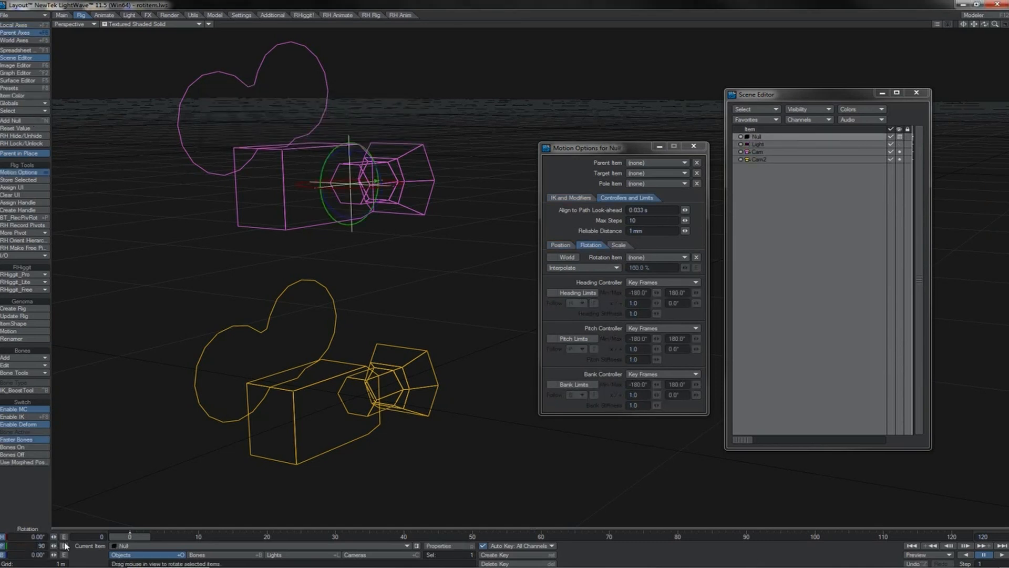
key(Return)
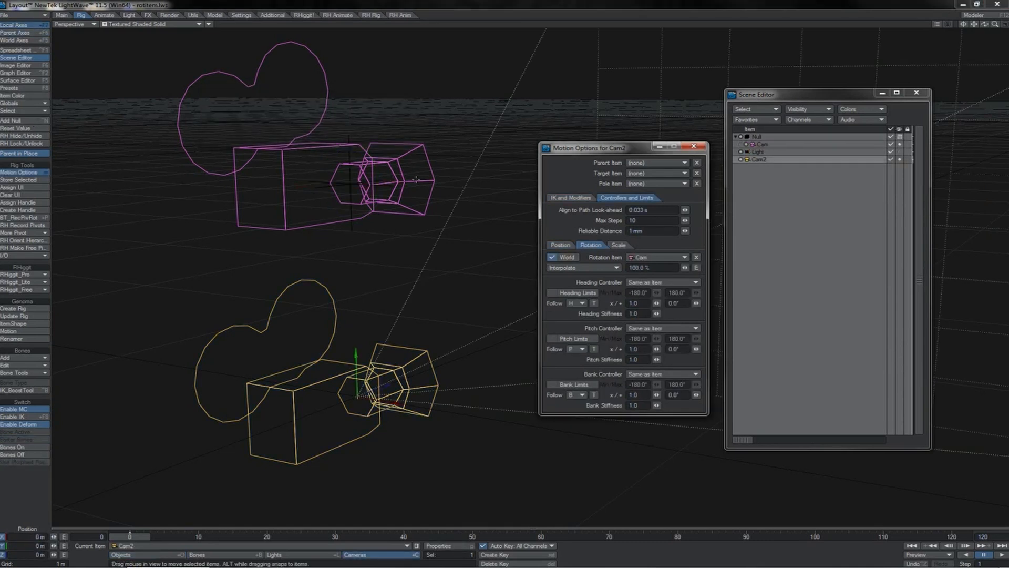
Rotate Cam to about -15.2° heading and -73.5° pitch, and the null to about 18.9° heading, 19.1° pitch and -105.4° bank.
click(760, 144)
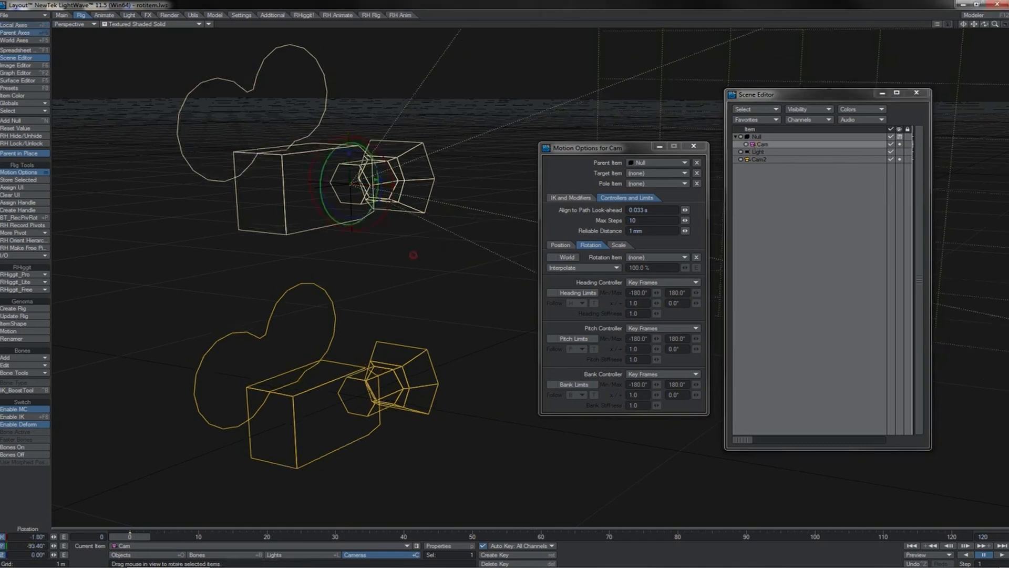
drag(412, 255, 374, 432)
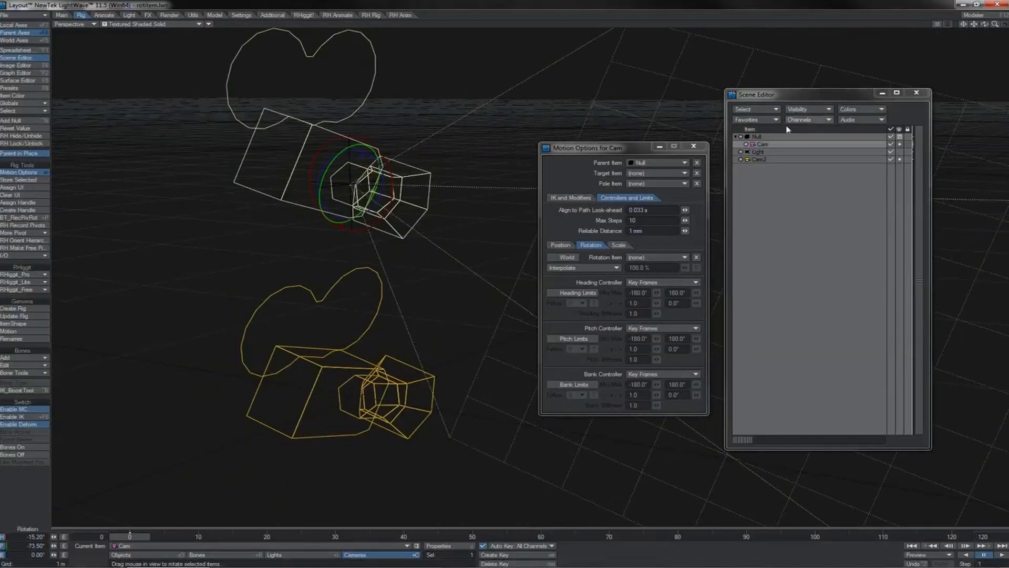
click(776, 137)
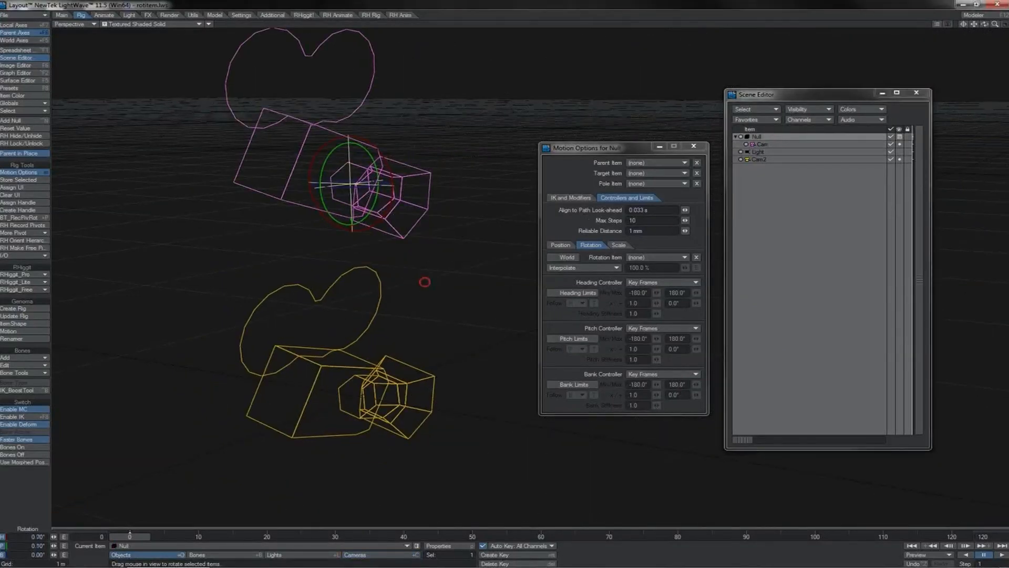
mouse_move(424, 281)
mouse_down()
mouse_move(415, 294)
mouse_move(504, 279)
mouse_move(424, 282)
mouse_up()
mouse_move(424, 282)
right_down()
mouse_move(415, 282)
mouse_move(517, 282)
mouse_move(425, 281)
right_up()
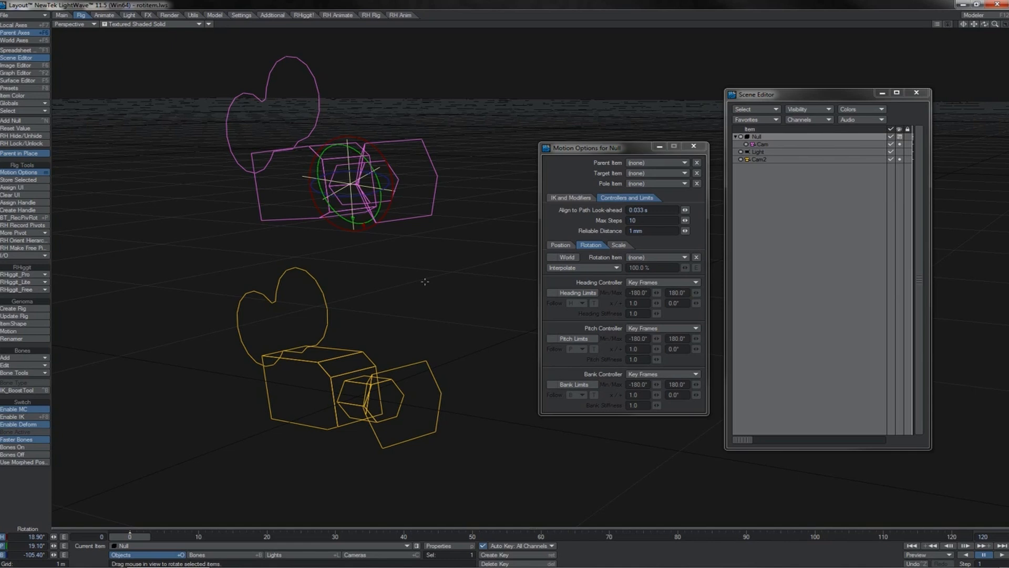
Compare the rotation handles and values of the null and Cam with the orientation of Cam2.
click(766, 143)
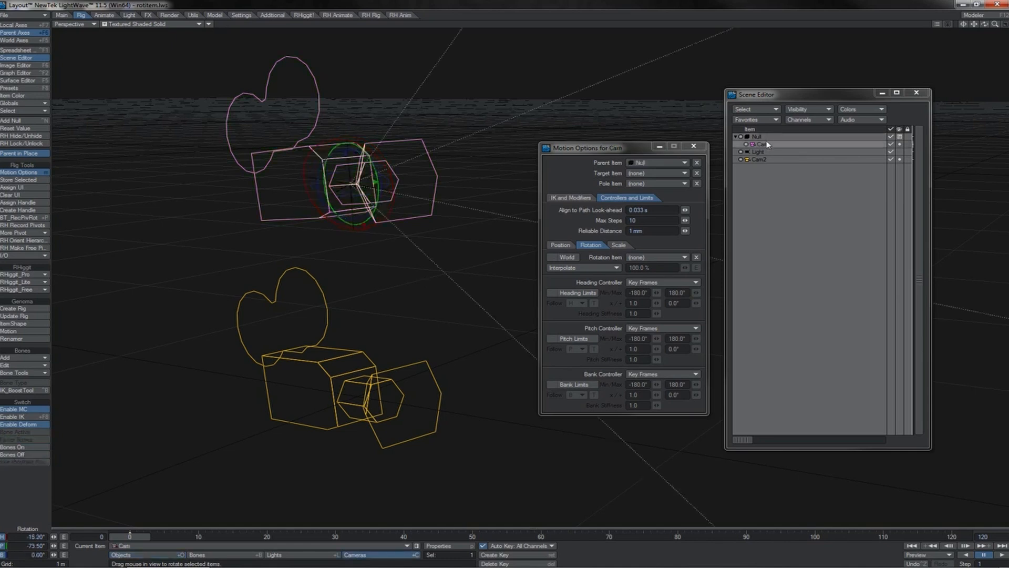
click(766, 137)
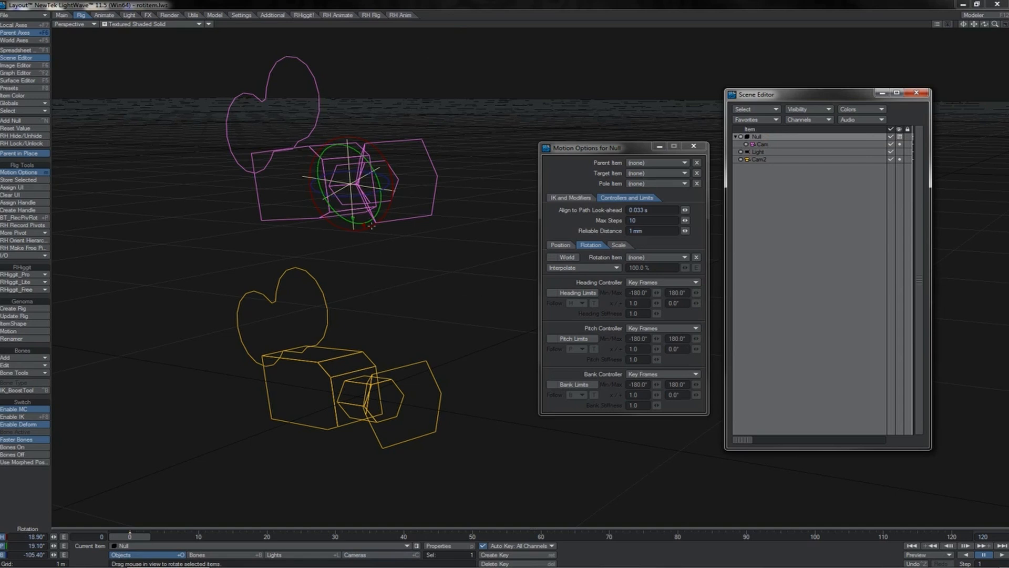
click(338, 357)
click(427, 214)
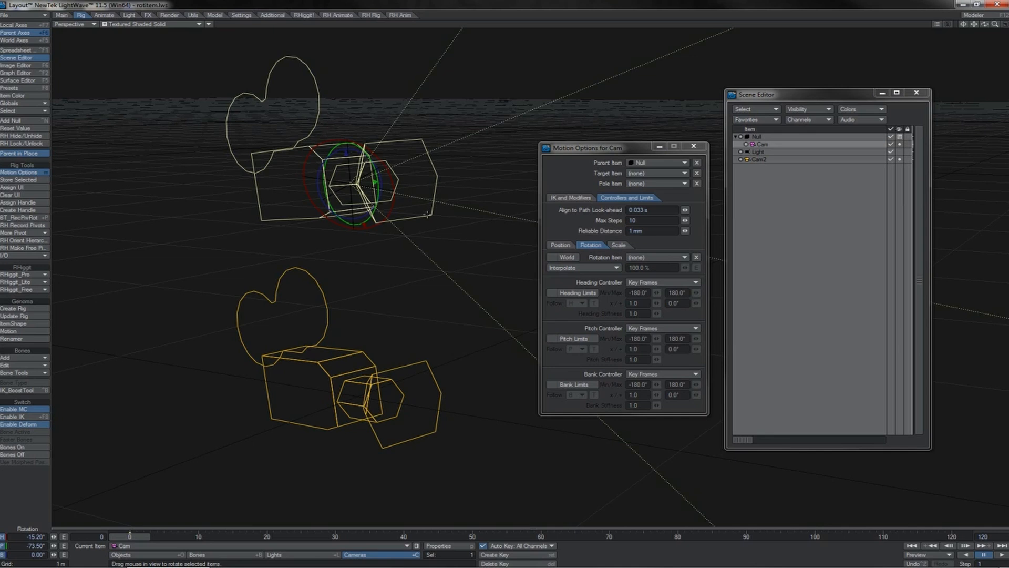
click(362, 351)
click(406, 217)
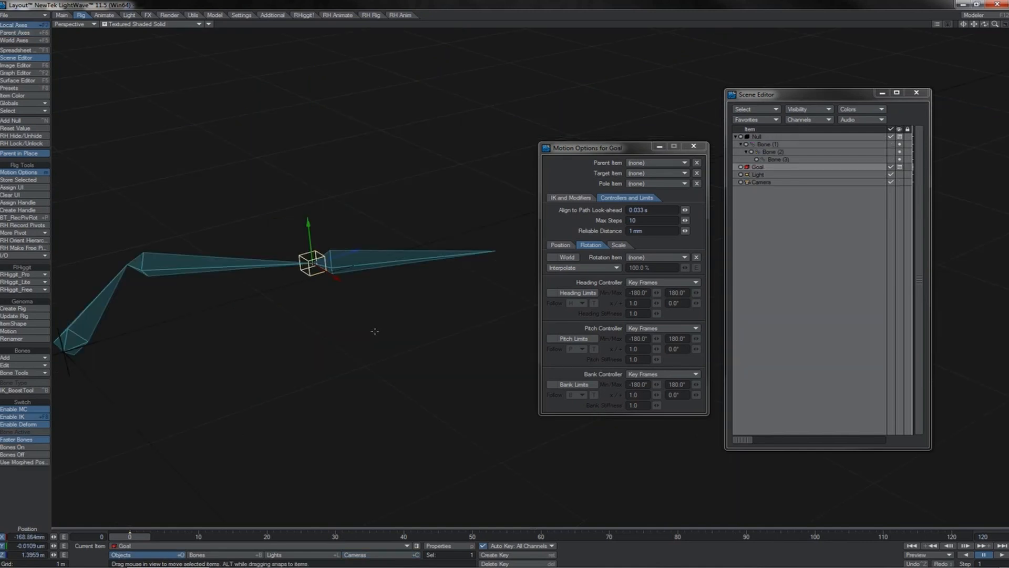
Move the Goal along the chain to about 241 mm X and 1.97 m Z to test the IK bones.
drag(375, 331, 375, 332)
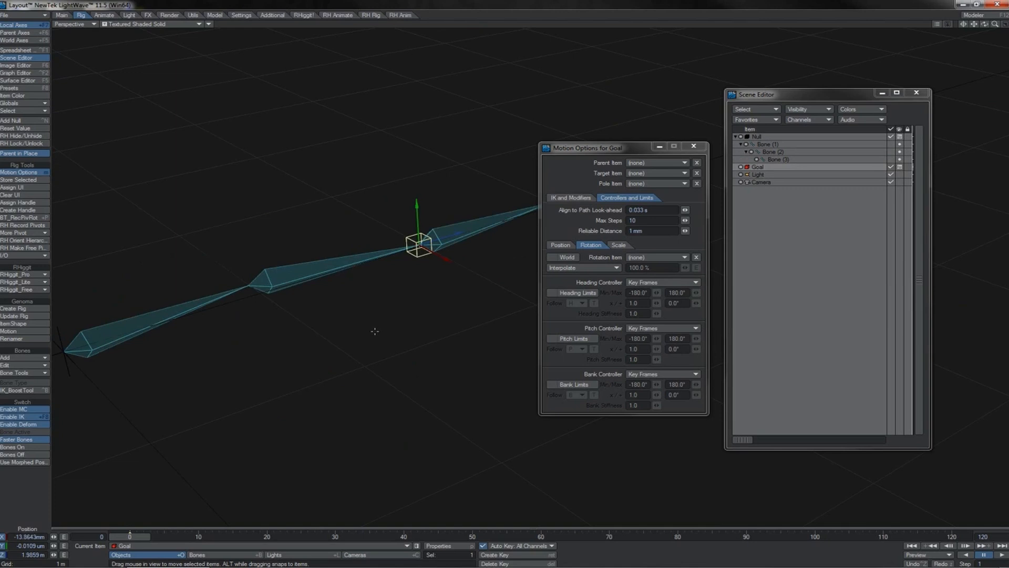
drag(375, 331, 364, 453)
drag(219, 294, 442, 259)
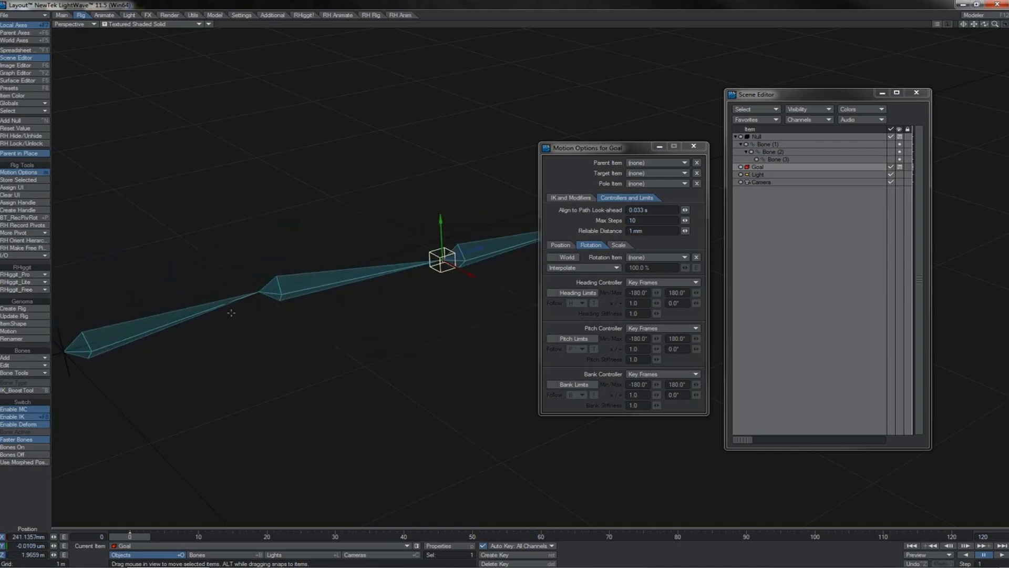
Examine the heading, pitch and bank controllers of Bone (1), Bone (2) and Bone (3) in the IK chain.
click(201, 310)
key(y)
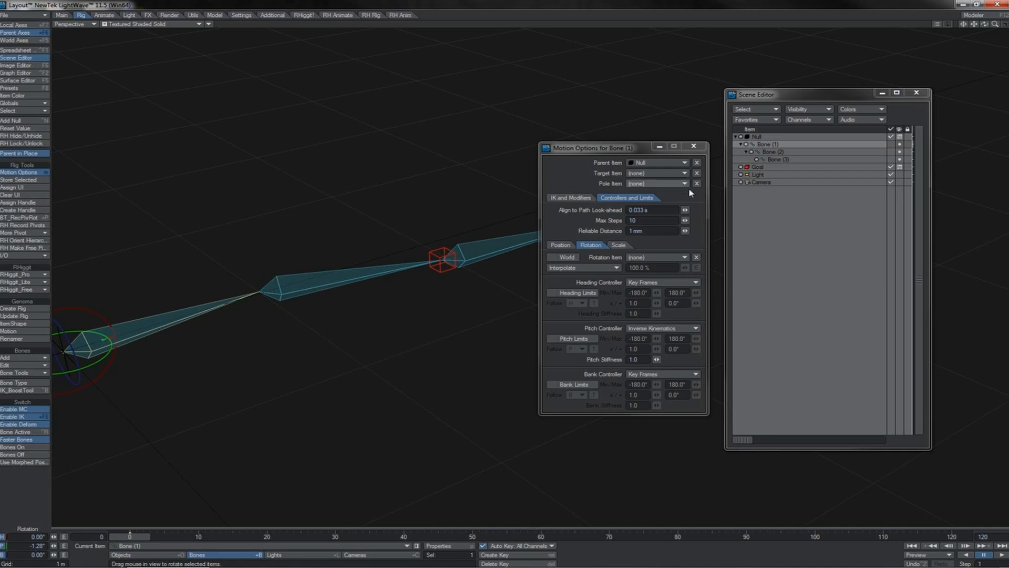
mouse_move(976, 25)
mouse_down()
mouse_move(1007, 18)
mouse_move(983, 22)
mouse_move(980, 13)
mouse_up()
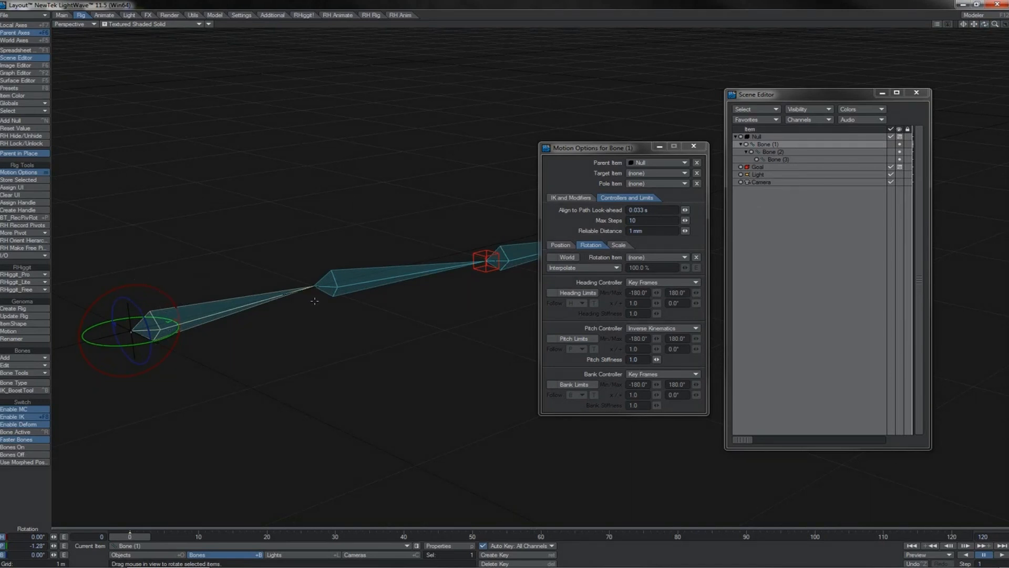
click(343, 280)
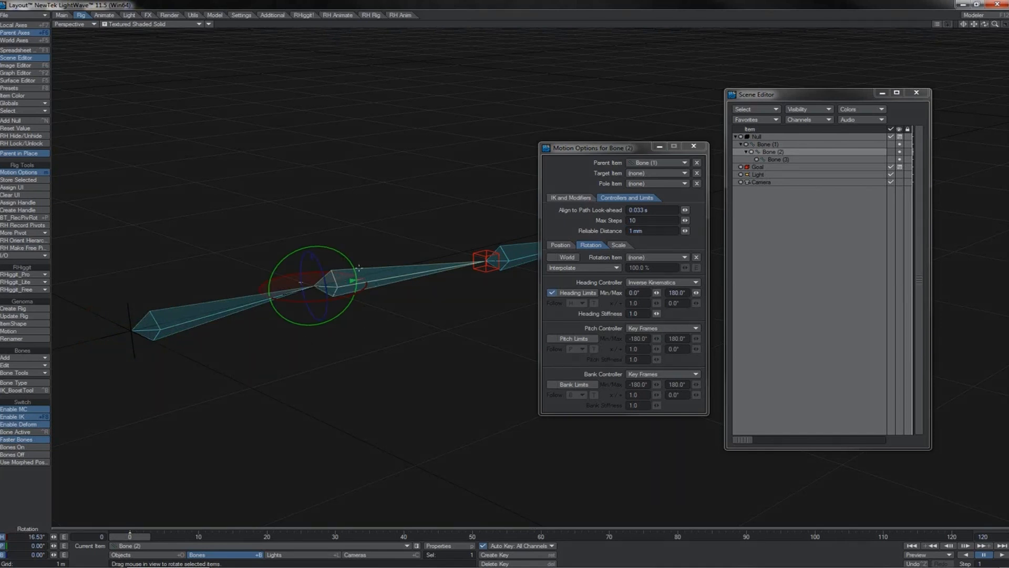
click(516, 256)
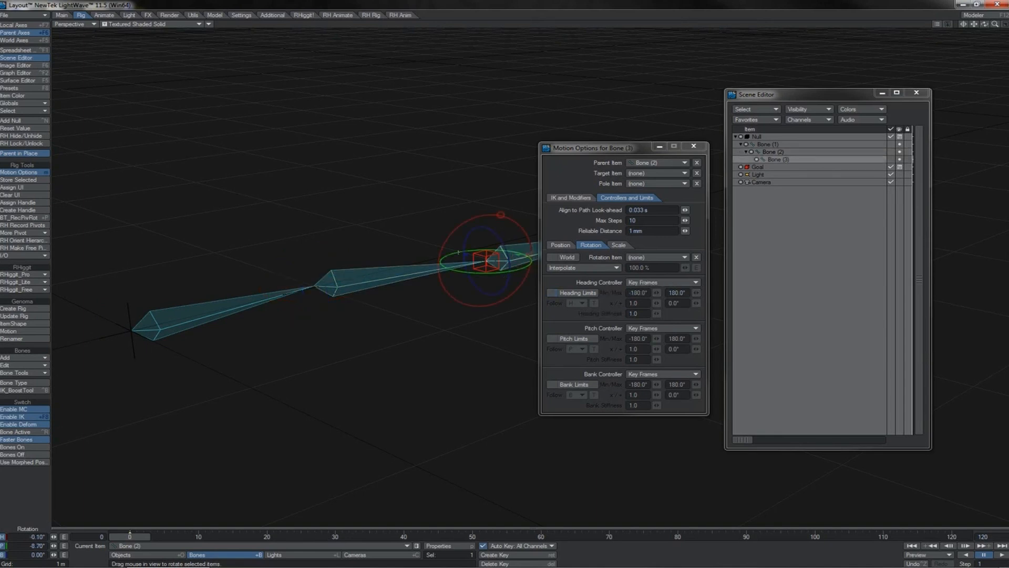
drag(458, 252, 188, 290)
key(ctrl+z)
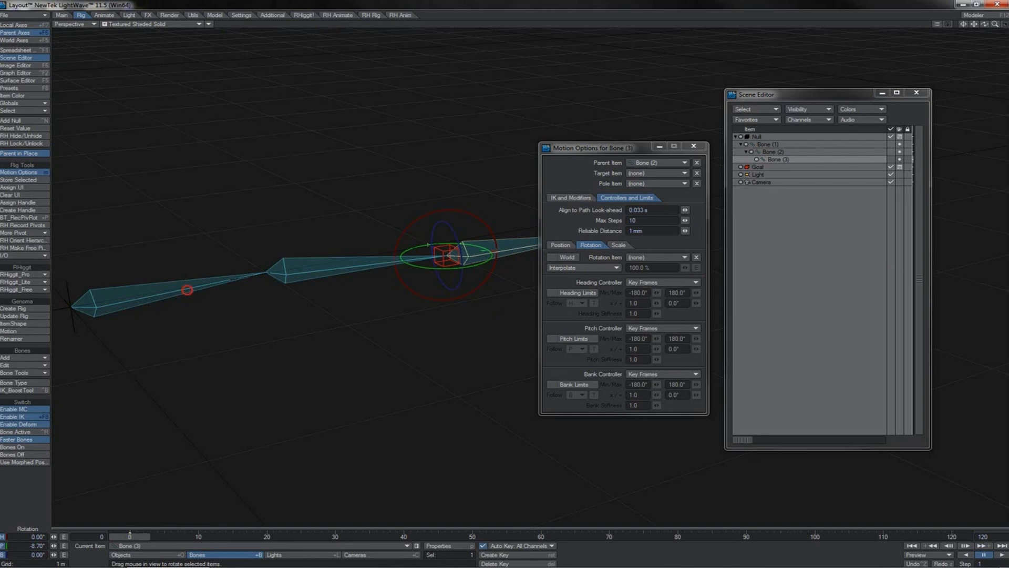
click(188, 290)
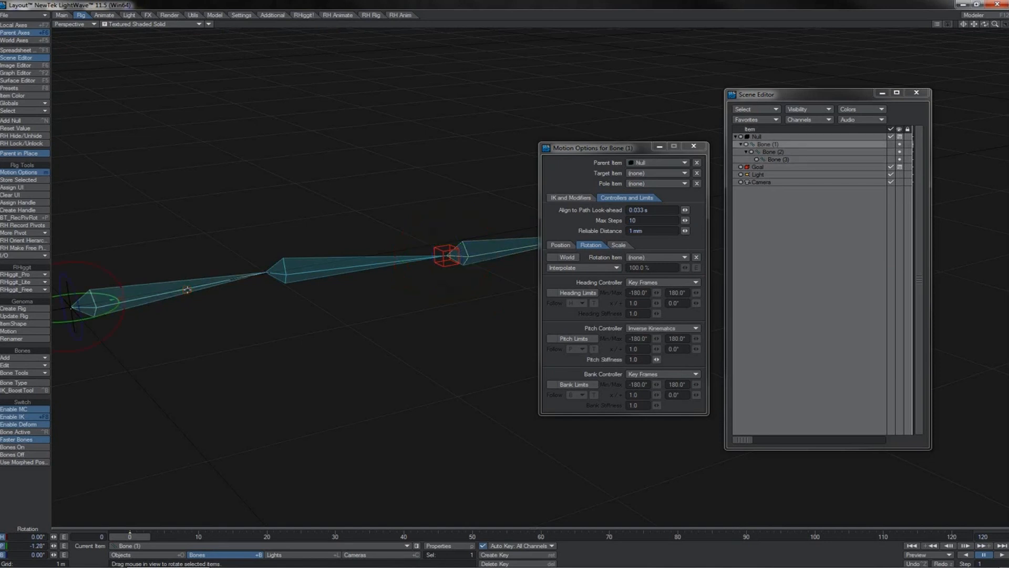
click(299, 269)
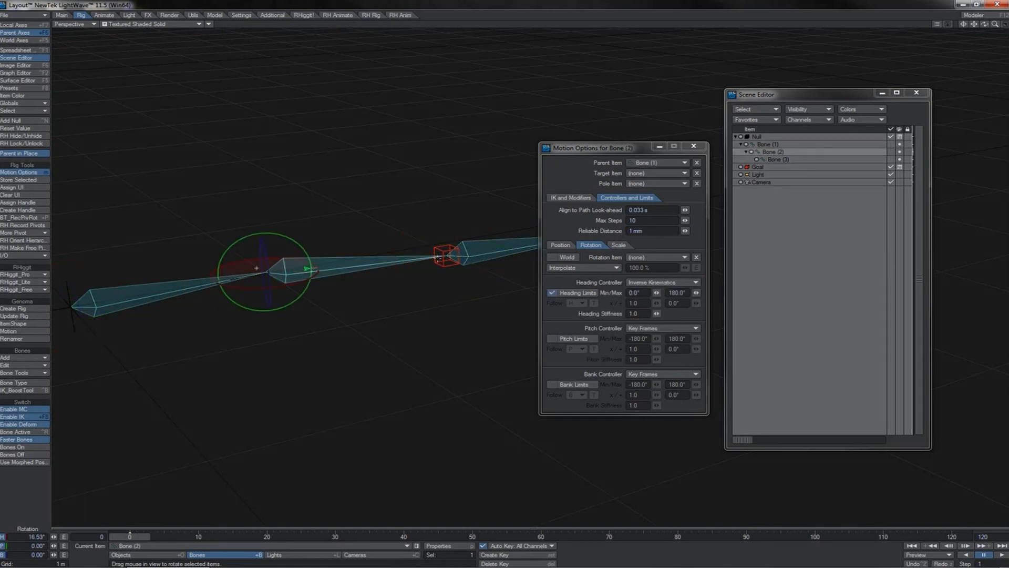
click(441, 295)
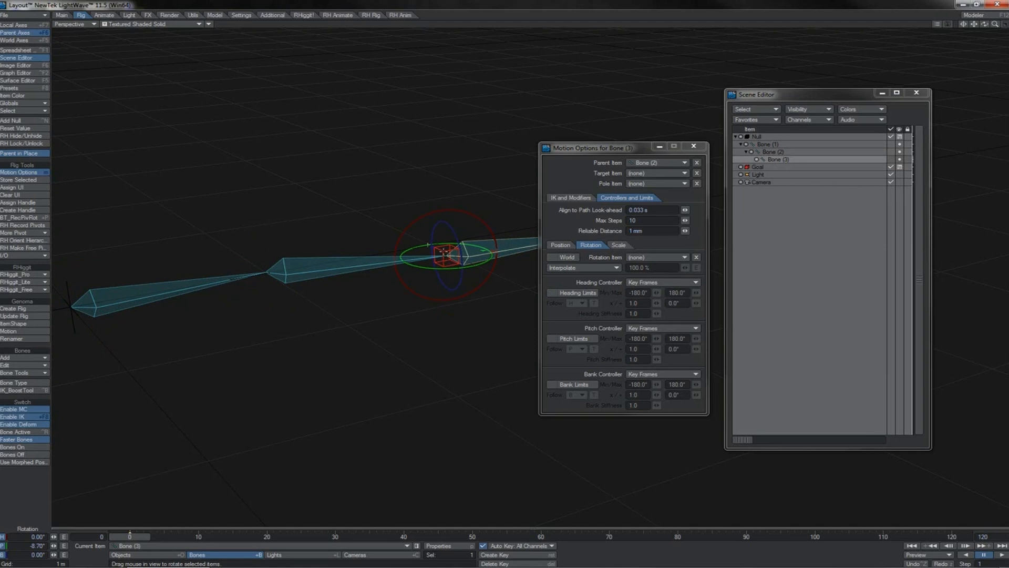
Move the Goal to about 121 mm X and 1.4 m Z, and try rotating Bone (3) by hand.
click(447, 257)
key(t)
drag(436, 320, 334, 330)
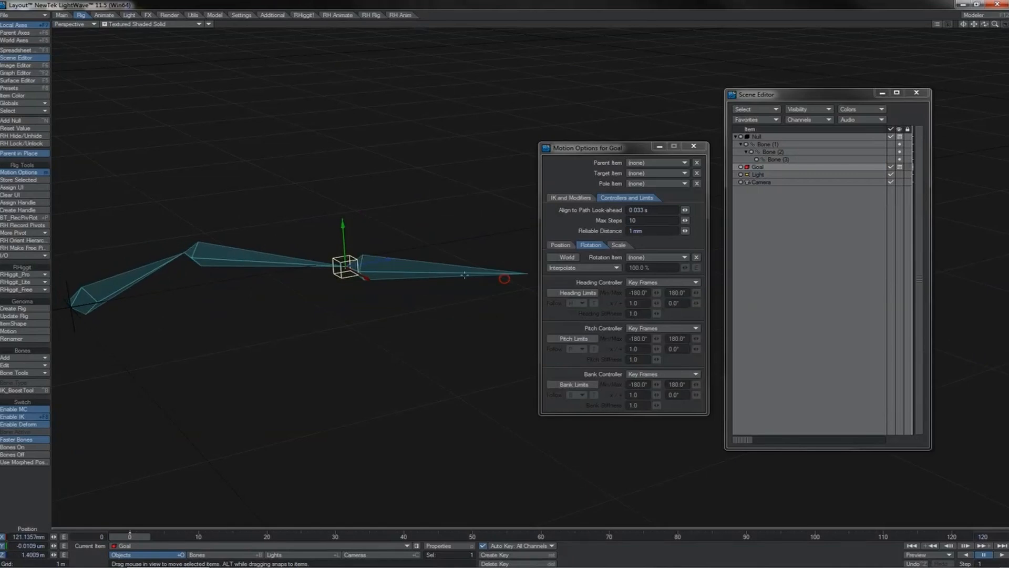
click(421, 268)
mouse_move(398, 351)
mouse_down()
mouse_move(398, 376)
mouse_move(398, 332)
mouse_move(397, 351)
mouse_up()
key(ctrl+z)
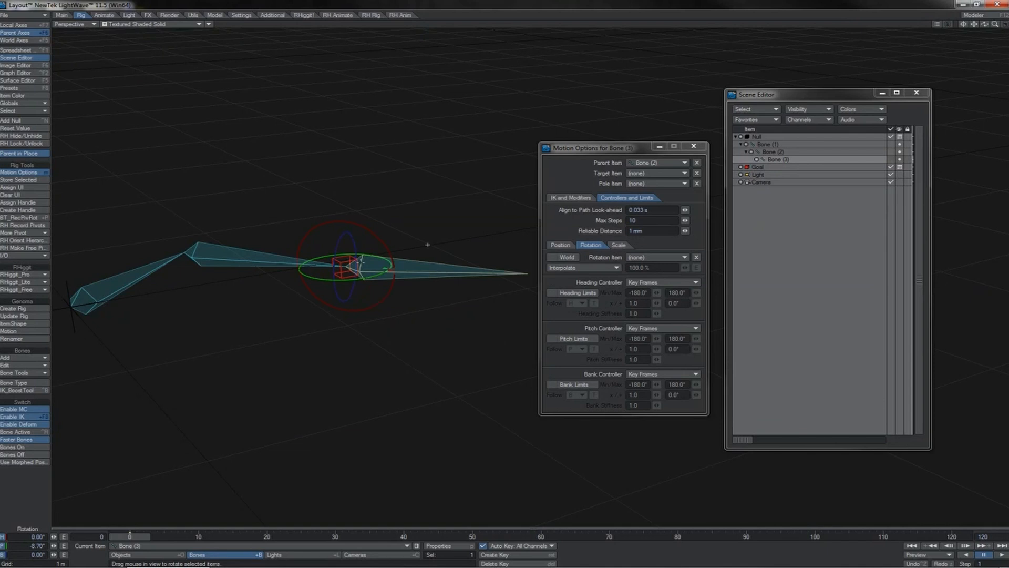
click(347, 261)
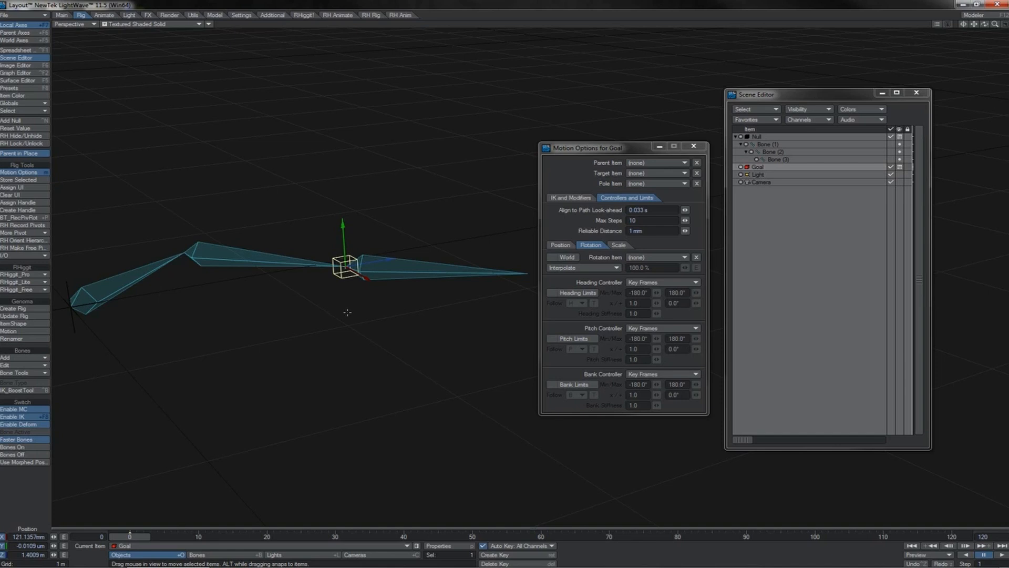
Set Bone (3)'s rotation item to Goal and its heading, pitch and bank controllers to Same as Item.
click(387, 273)
key(y)
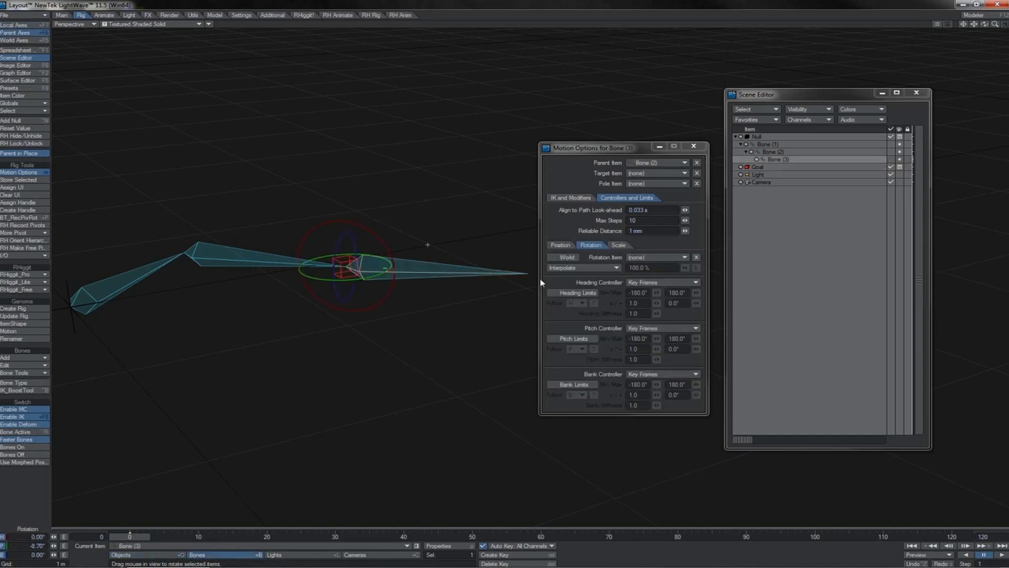
click(649, 260)
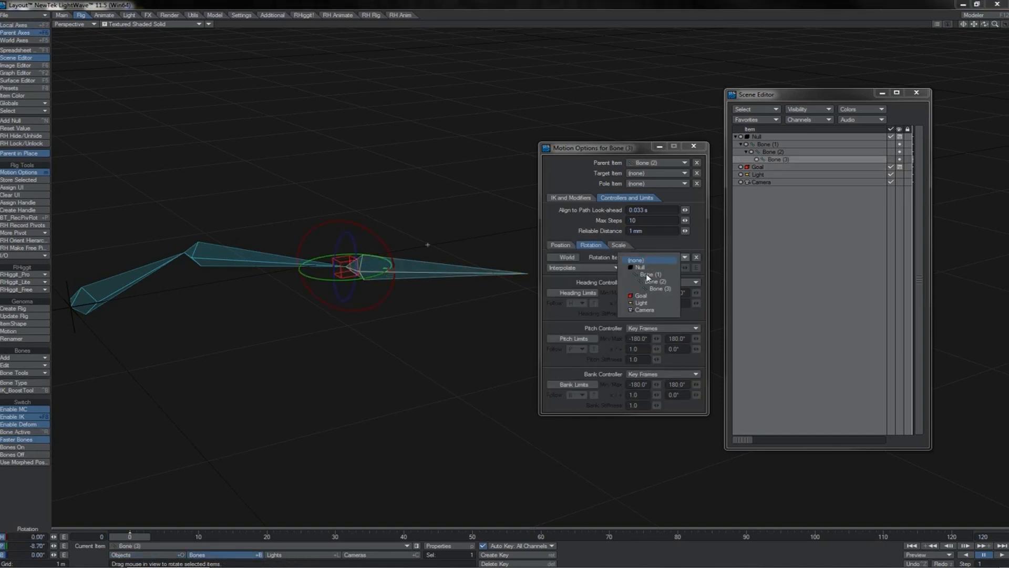
click(646, 293)
click(648, 283)
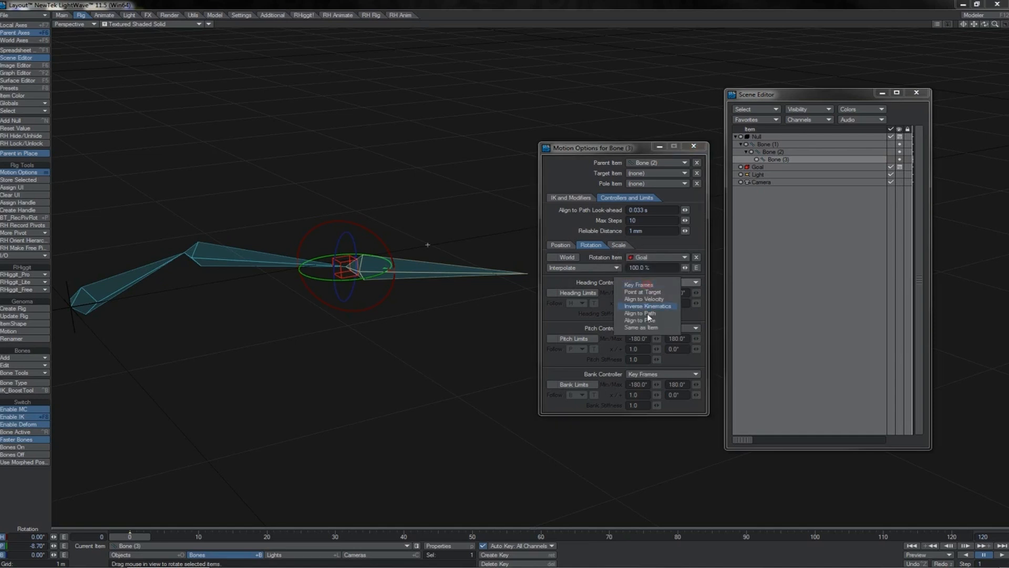
click(647, 330)
click(645, 331)
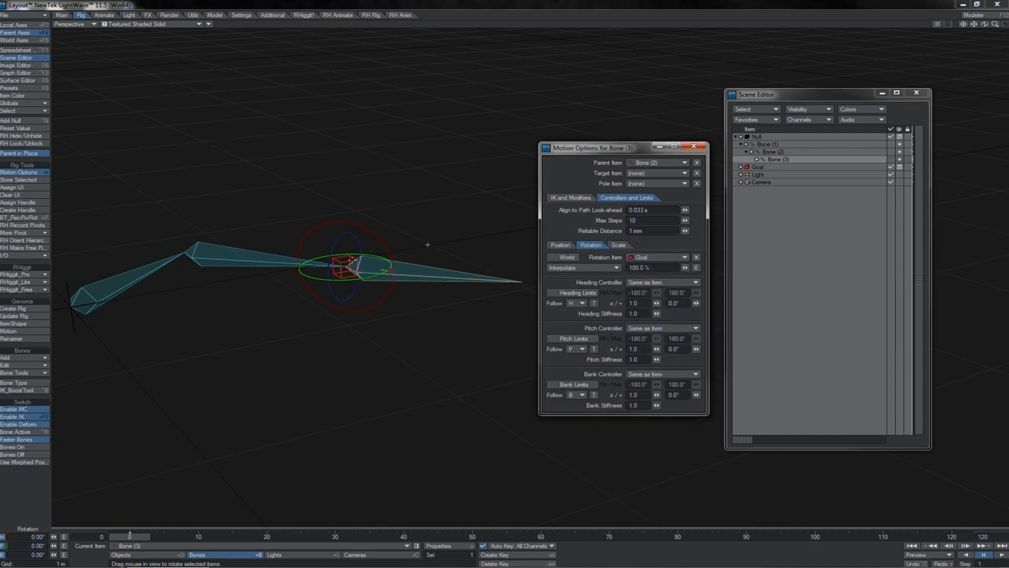
Try rotating the Goal to check how Bone (3) follows, and enable World for Bone (3)'s rotation item.
click(427, 244)
click(351, 259)
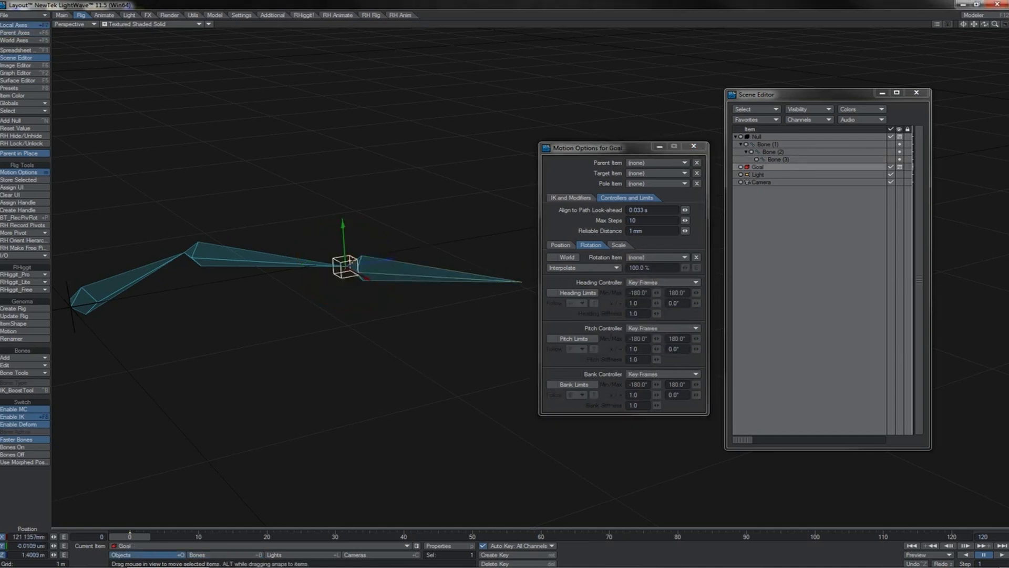
key(y)
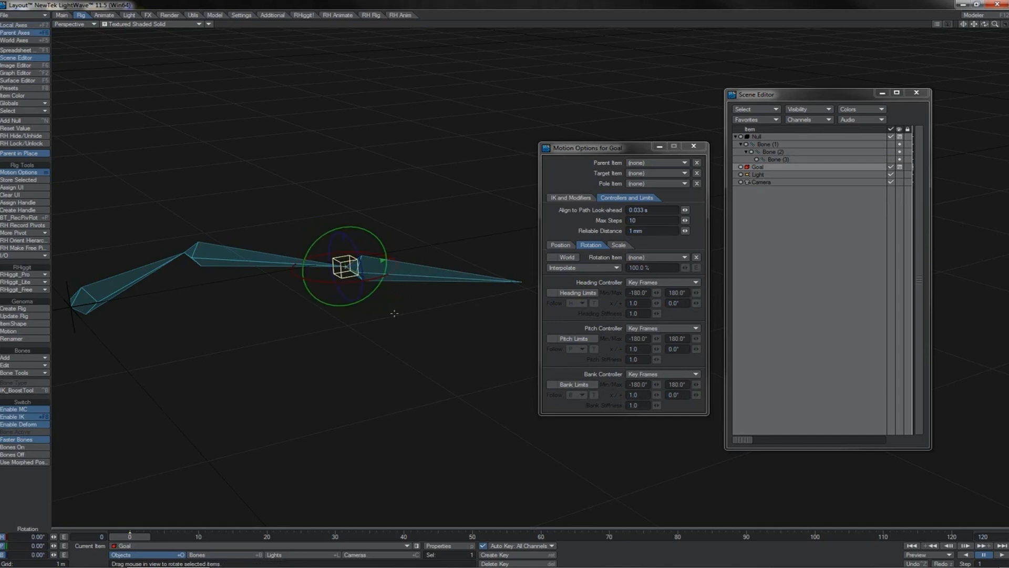
drag(368, 224, 410, 278)
key(ctrl+z)
click(410, 278)
click(551, 257)
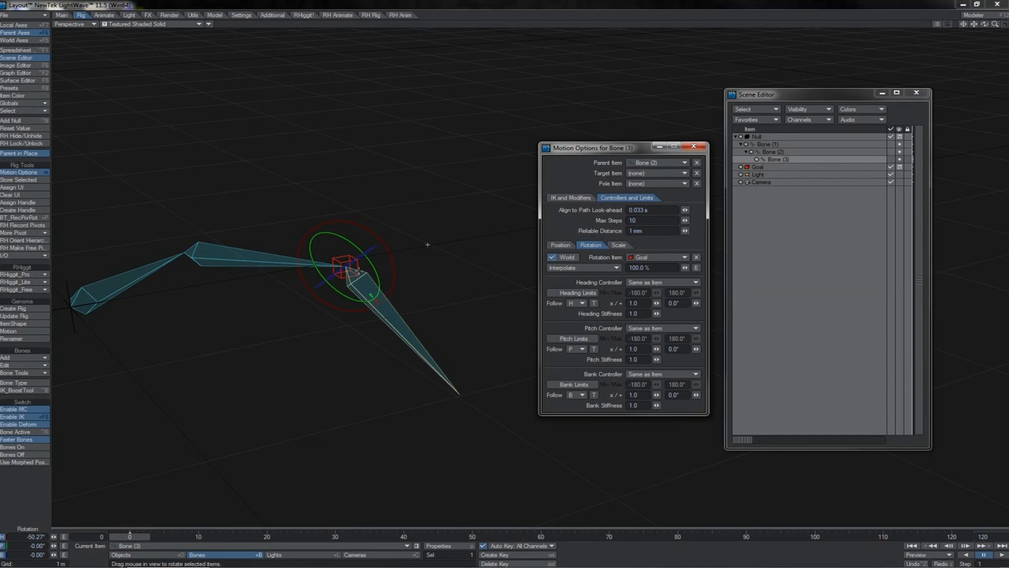
Try moving and rotating the Goal to check how Bone (3) follows it with World enabled.
click(363, 336)
key(t)
drag(362, 336, 192, 366)
drag(173, 297, 309, 266)
key(y)
drag(340, 430, 494, 257)
key(ctrl+z)
key(ctrl+z)
key(t)
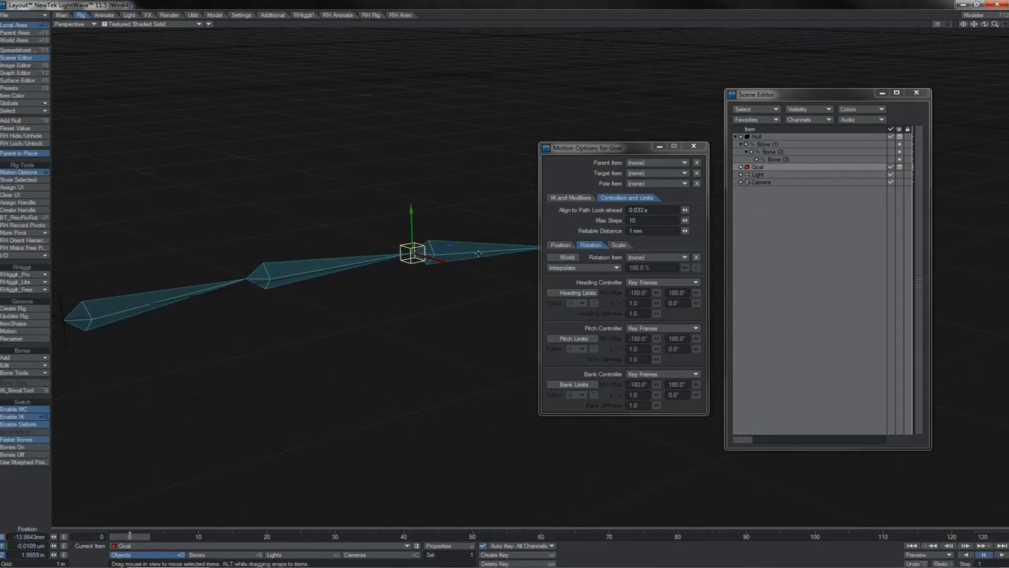
Try rotating the Goal to about 4.6° heading and 16° pitch.
key(y)
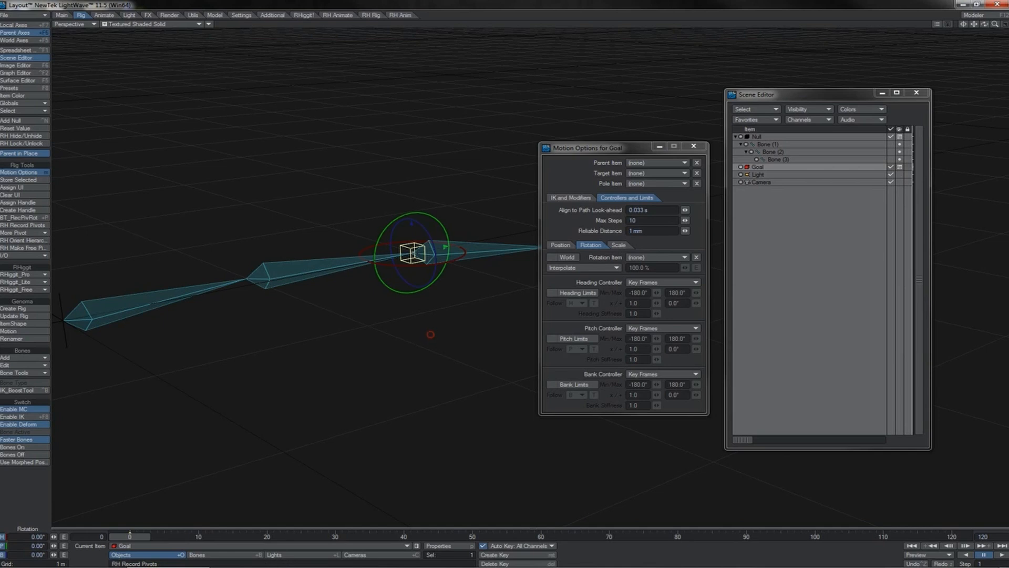
drag(431, 334, 430, 389)
key(ctrl+z)
key(ctrl+z)
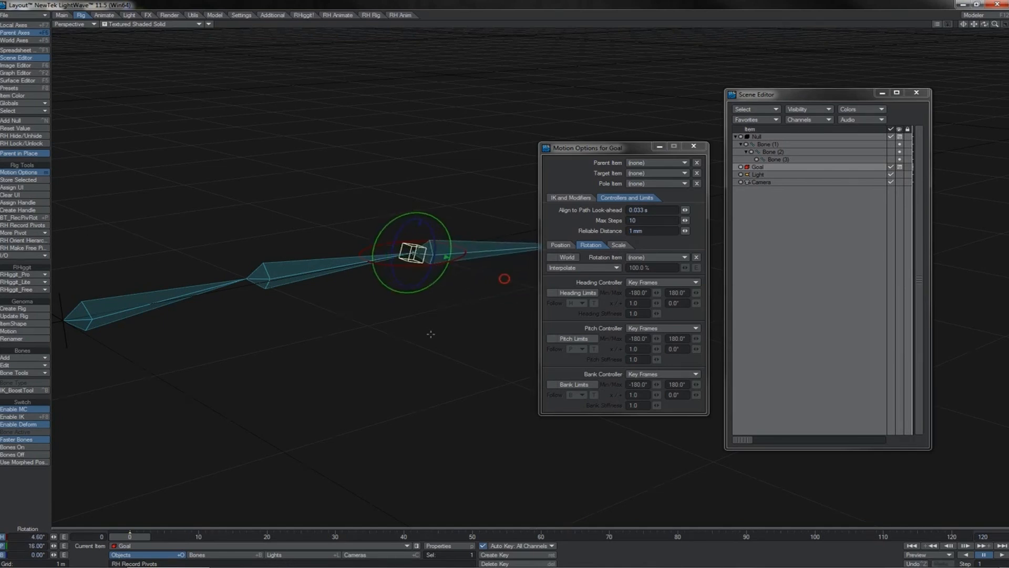
Set the Goal's pitch to 90°, record it as pivot rotation, and test banking the Goal to about 18.6°.
click(37, 546)
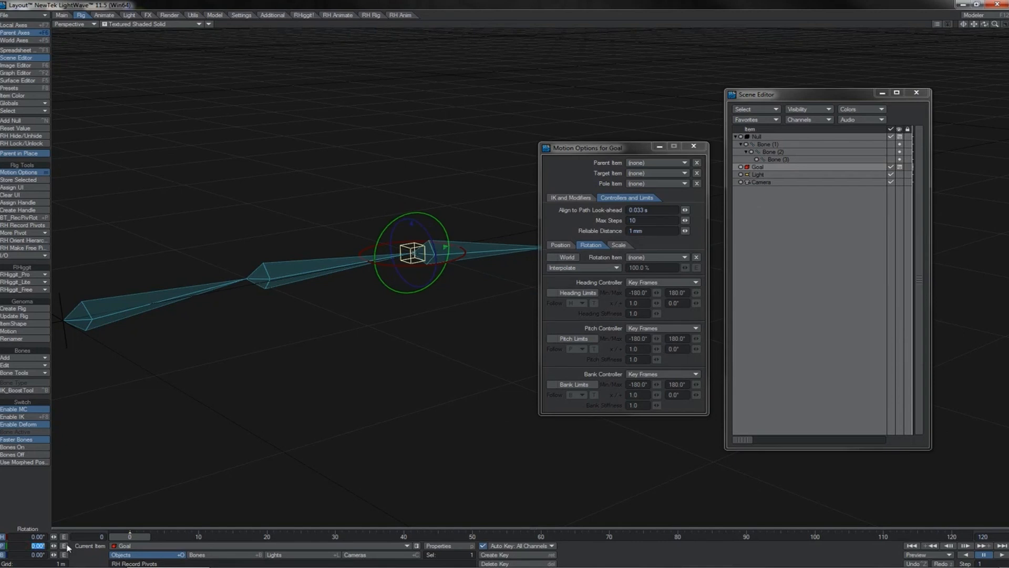
text(90)
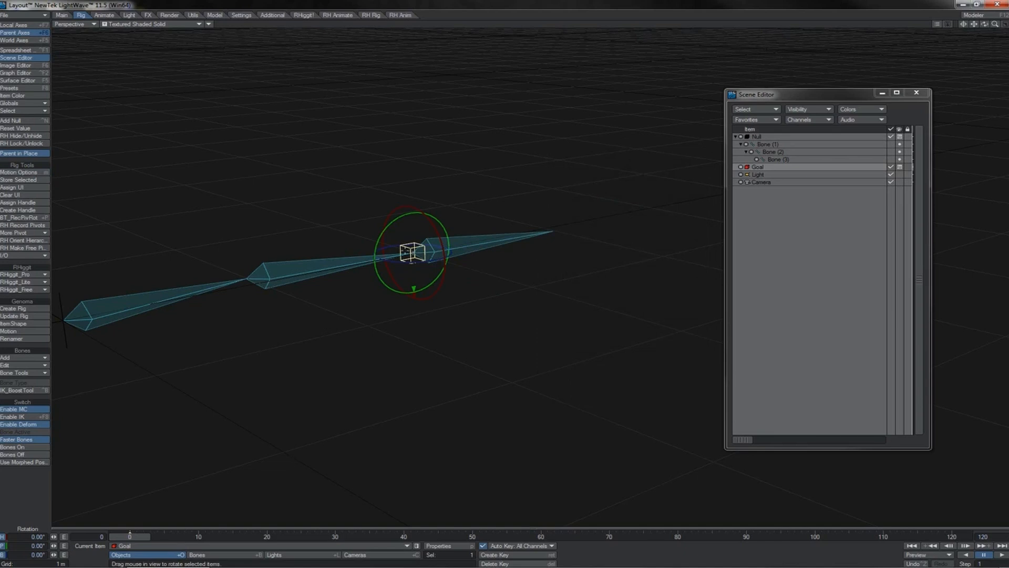
mouse_move(412, 245)
mouse_down()
mouse_move(431, 245)
mouse_move(390, 213)
mouse_move(483, 213)
mouse_move(397, 214)
mouse_up()
key(ctrl+z)
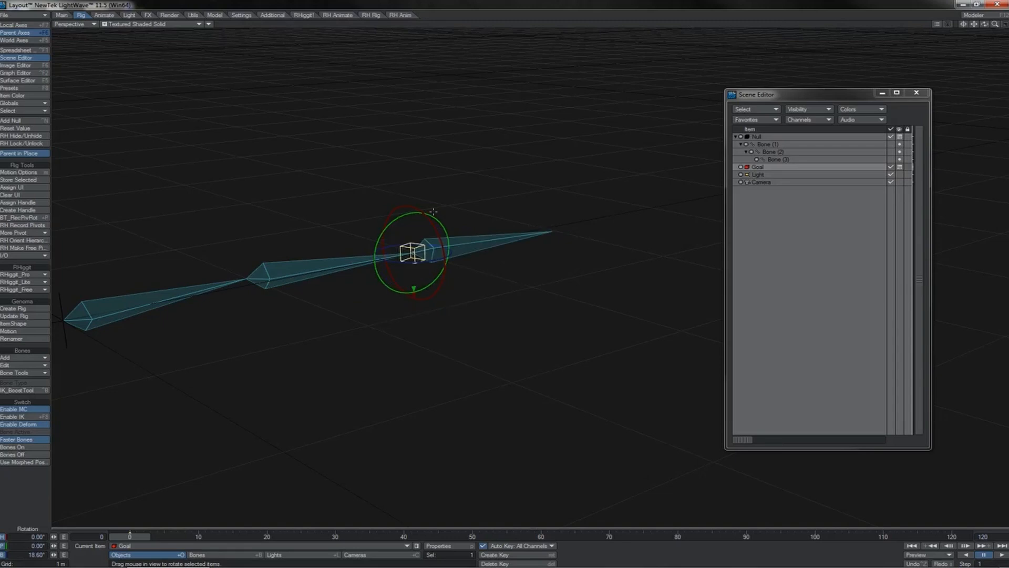
Add a bone named SAI to the Null at the start of the bone chain.
click(765, 137)
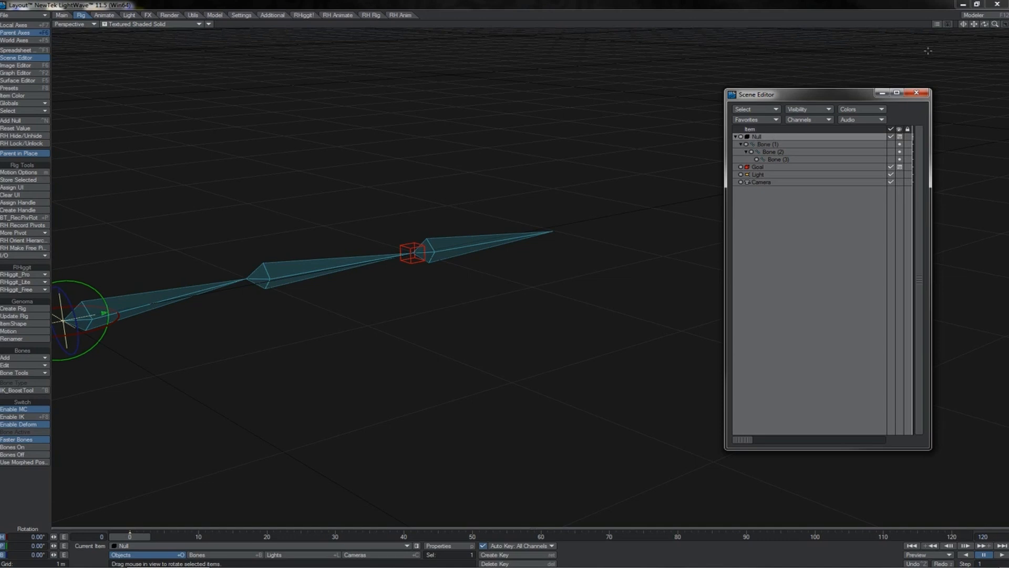
mouse_move(974, 24)
mouse_down()
mouse_move(1004, 20)
mouse_move(991, 15)
mouse_up()
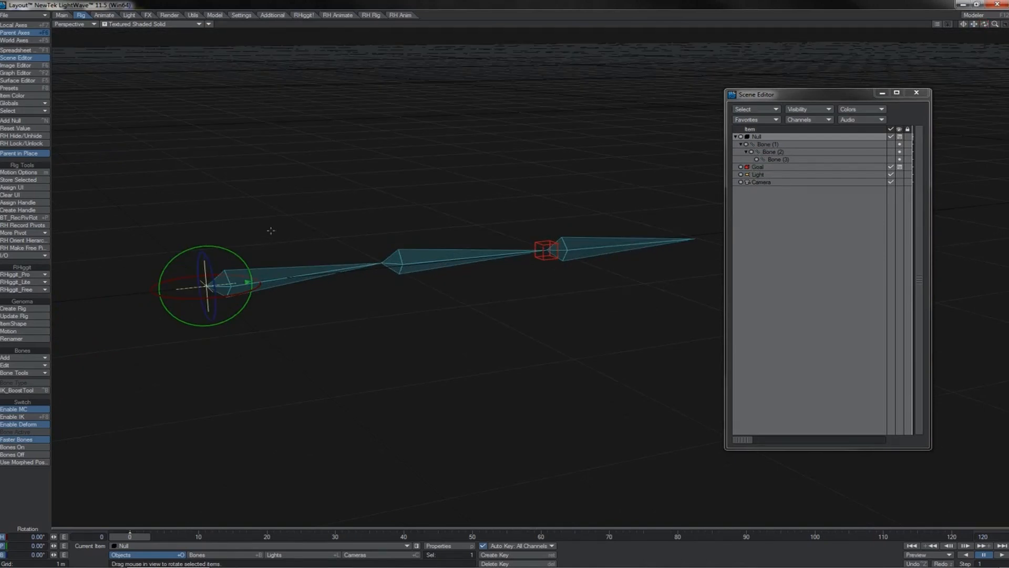
key(equal)
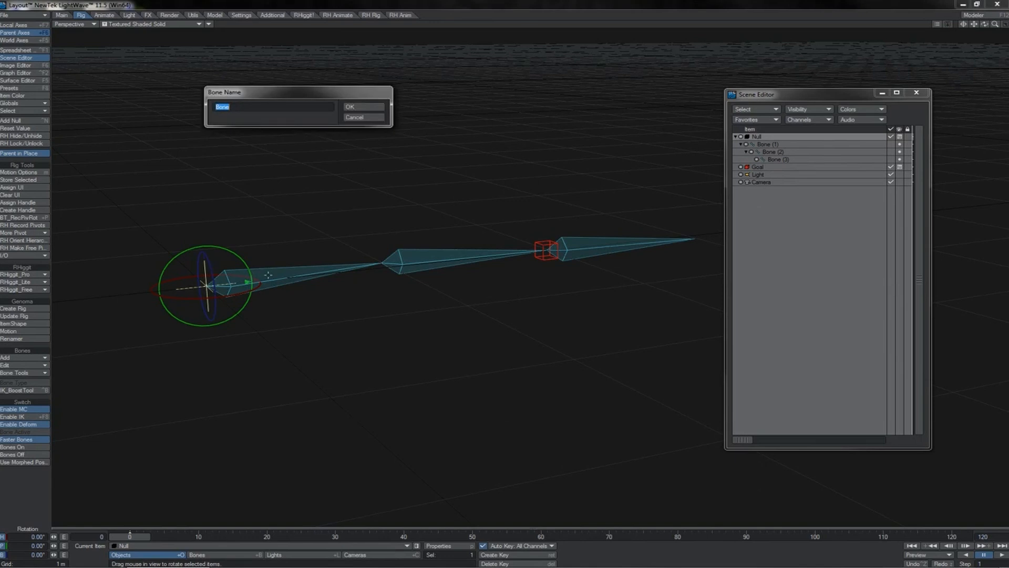
text(SAI)
key(Return)
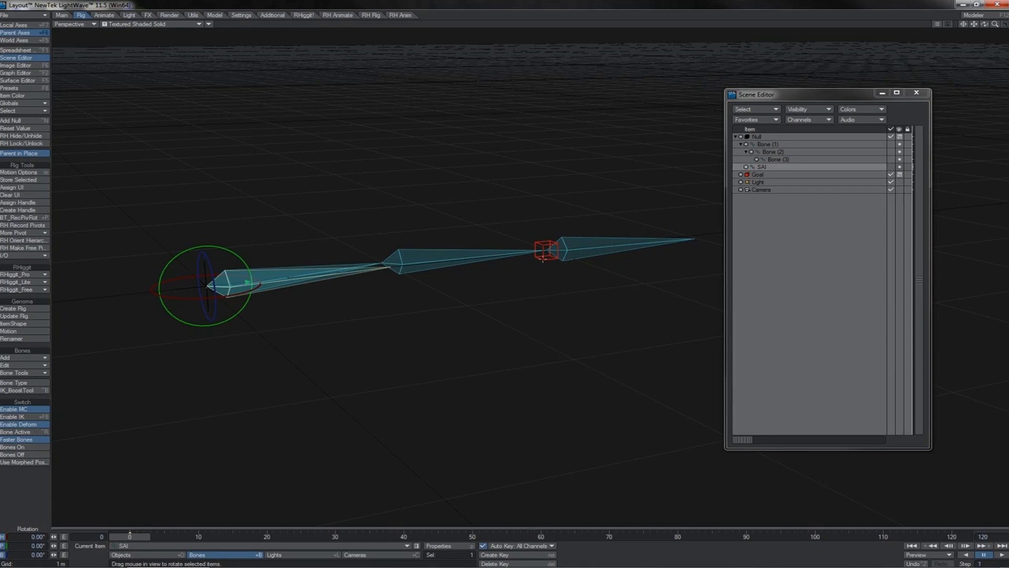
Set the SAI bone's pitch to 90° and record it as the bone's pivot rotation.
click(544, 255)
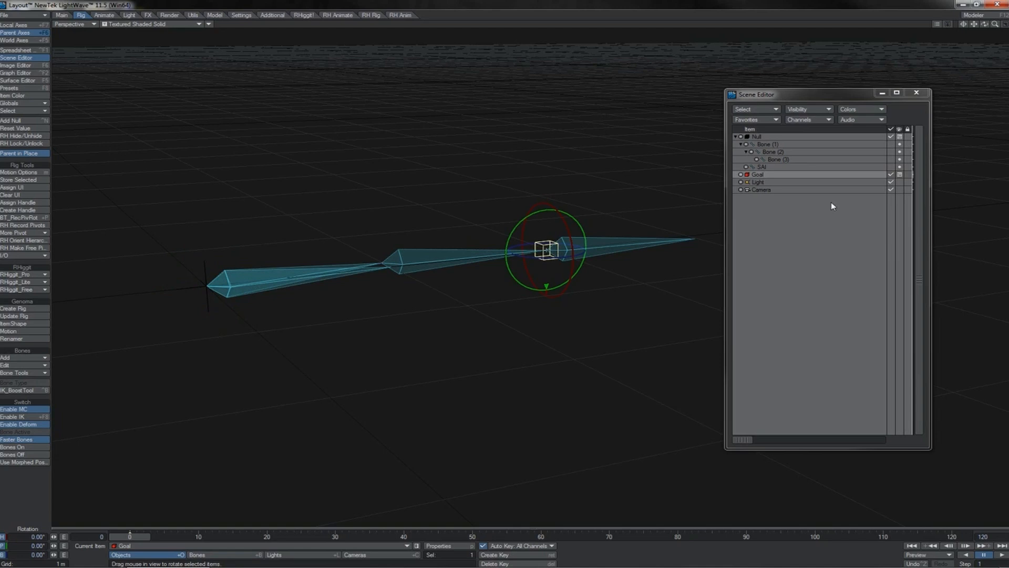
click(763, 167)
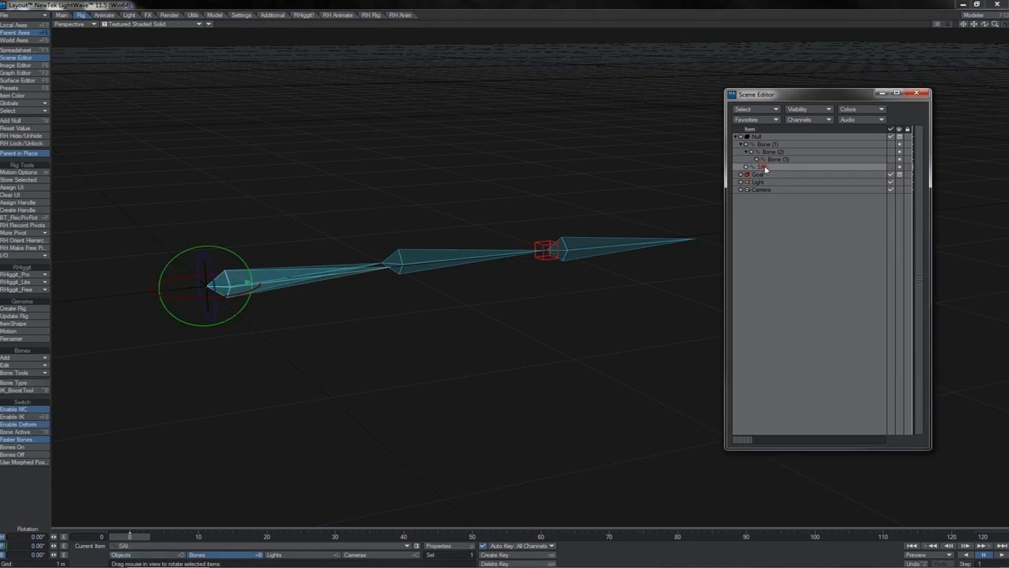
click(29, 545)
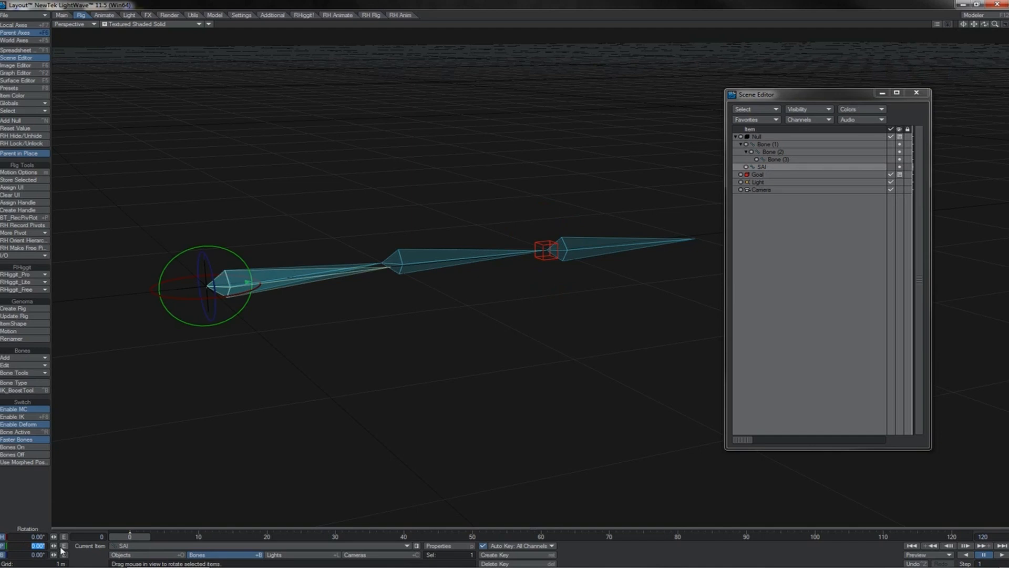
text(90)
key(Return)
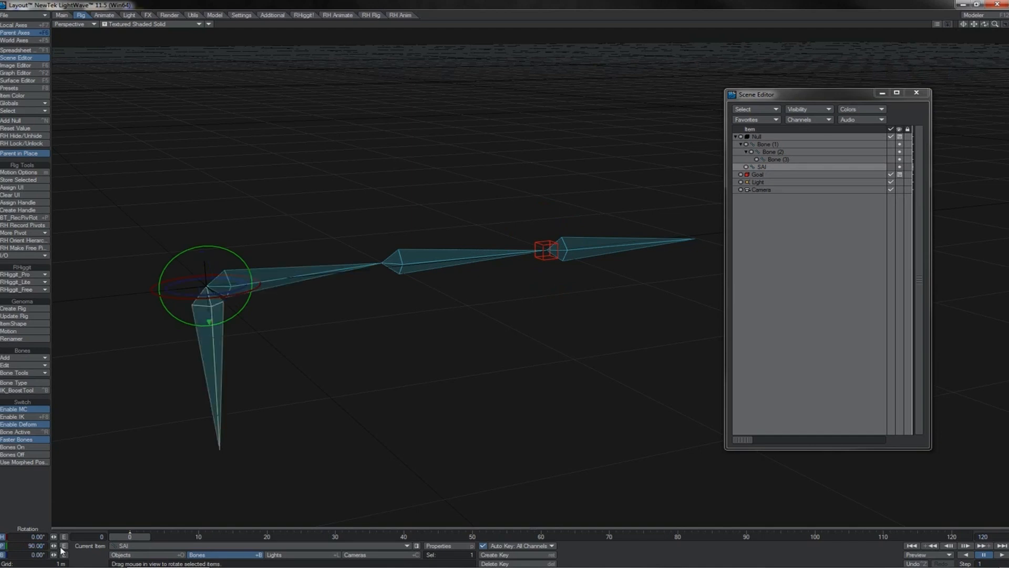
key(shift+p)
Color the SAI bone Magenta and shorten its rest length to about 0.21.
click(856, 110)
mouse_move(855, 111)
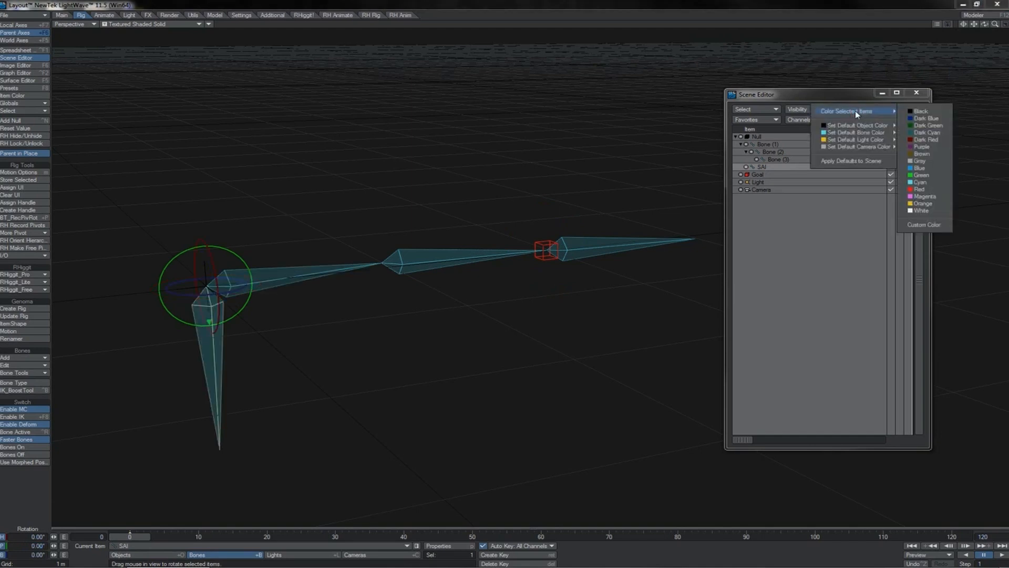
click(925, 197)
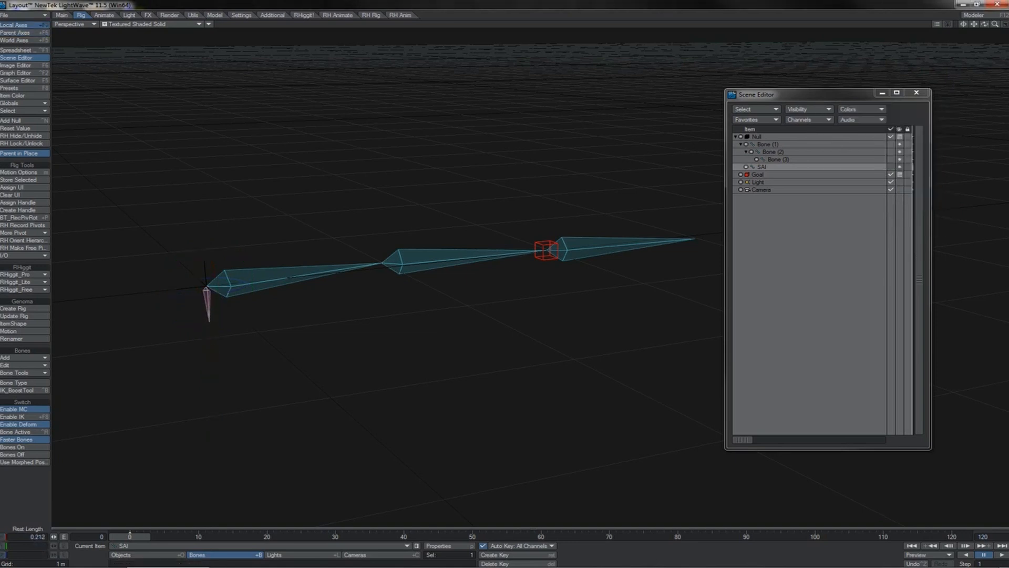
drag(457, 338, 447, 338)
Move SAI along the chain to the Goal, about Z 1.99 m, and parent it between Bone (2) and Bone (3).
key(t)
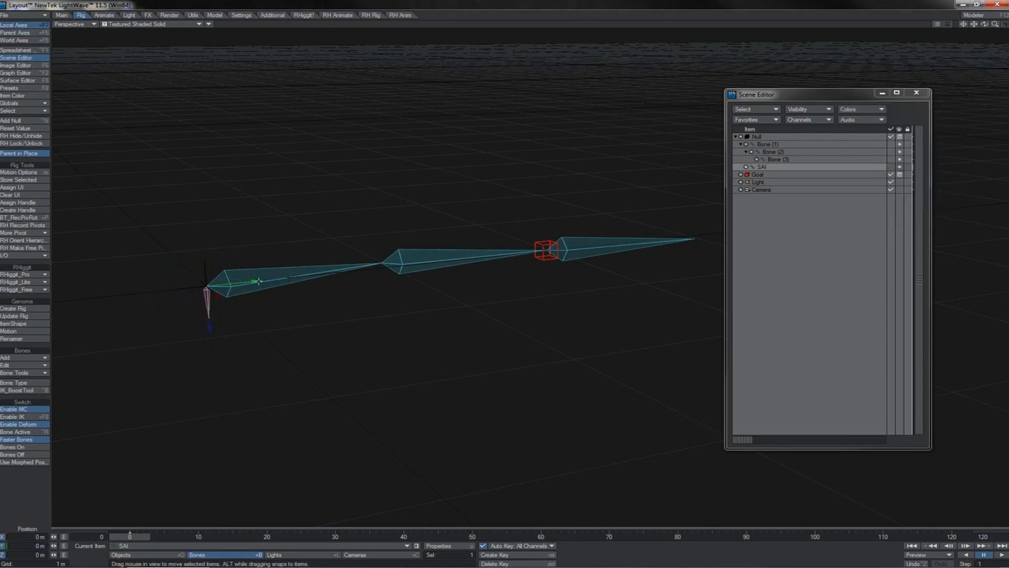
drag(259, 281, 591, 245)
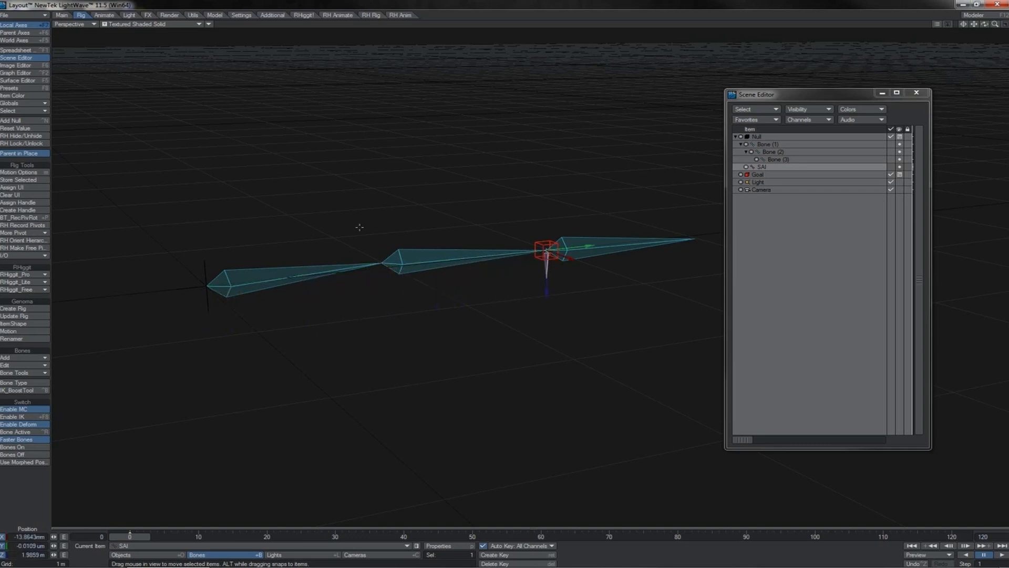
drag(762, 167, 769, 156)
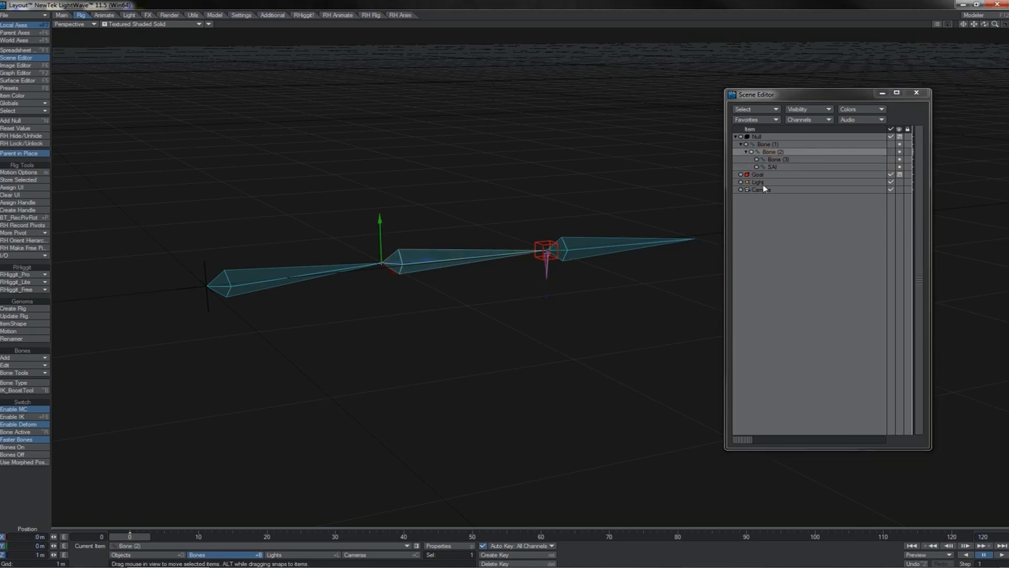
click(772, 161)
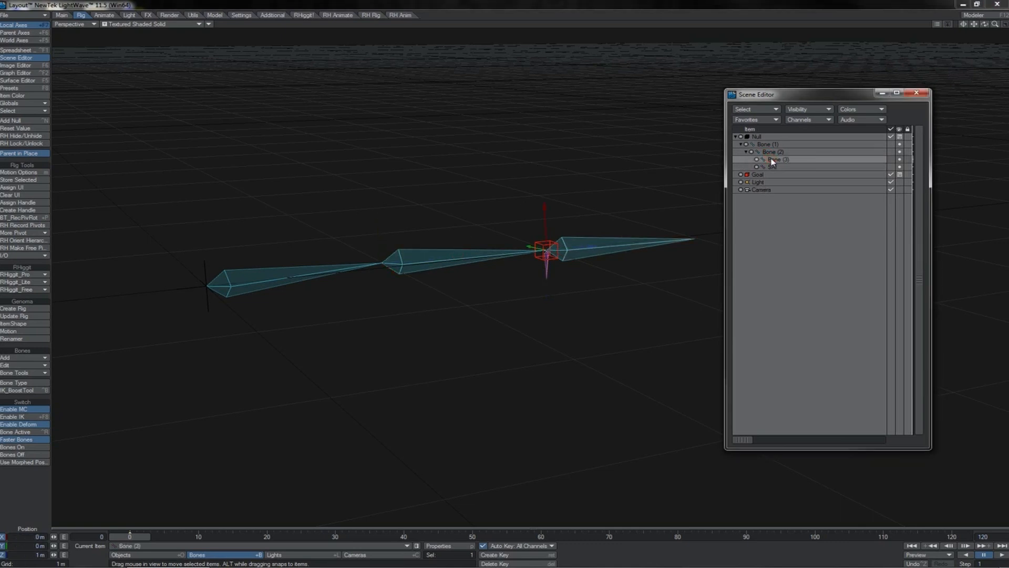
drag(773, 161, 777, 170)
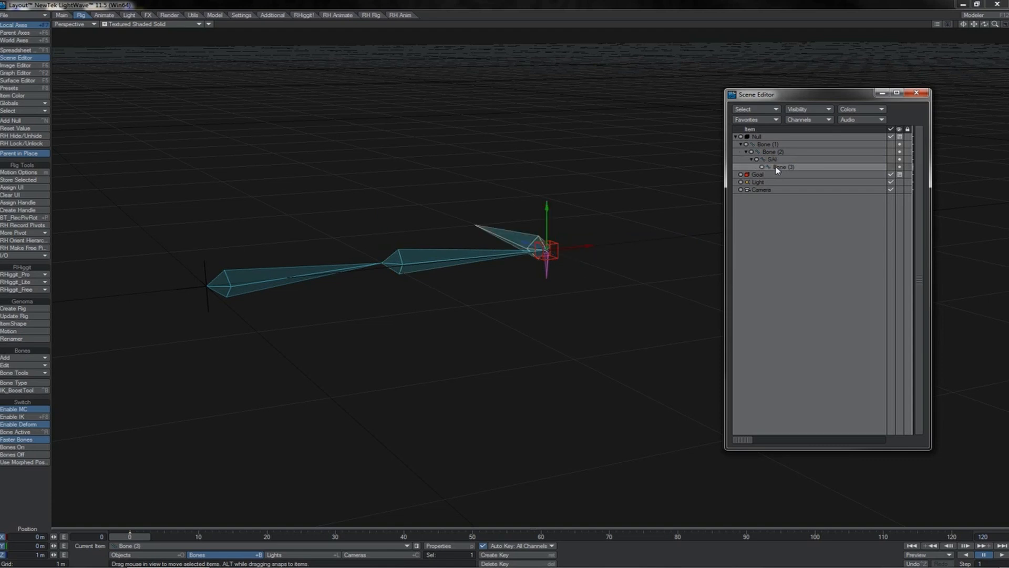
Adjust Bone (3)'s rotation controllers in its motion options and try rotating the bone, undoing the test rotation.
key(m)
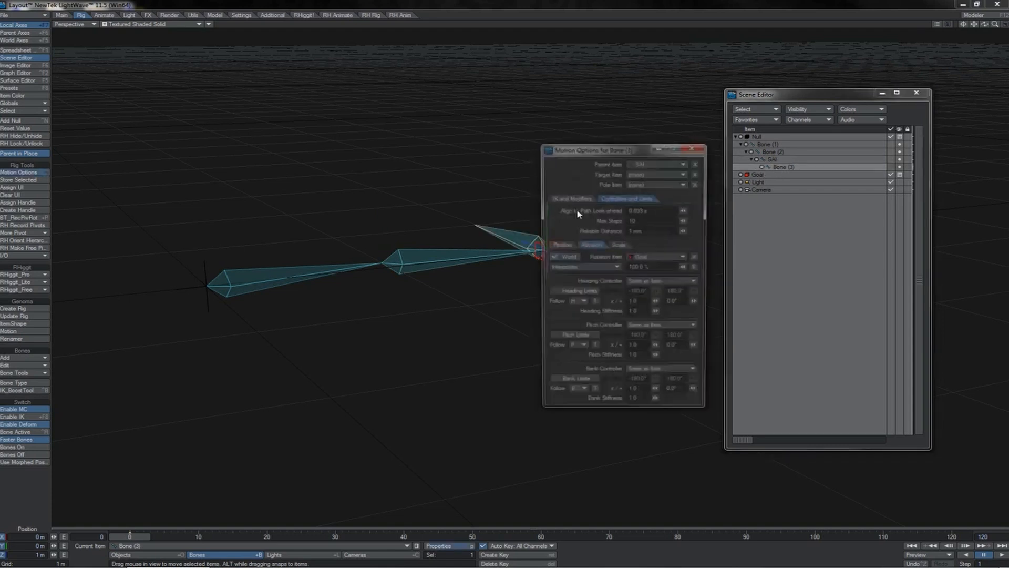
click(588, 246)
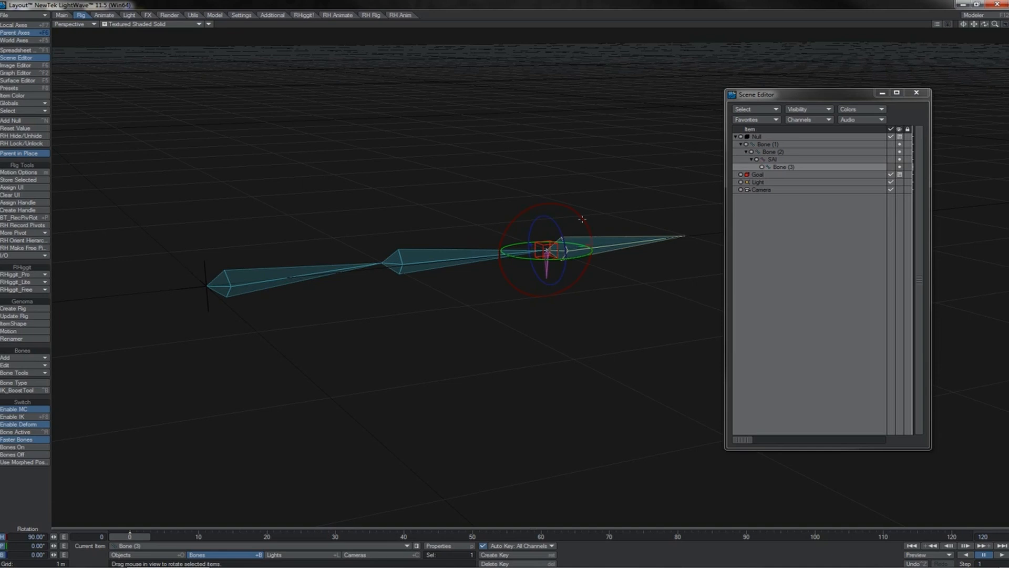
drag(580, 219, 597, 259)
key(ctrl+z)
Set SAI's rotation item to Goal and its heading, pitch and bank controllers to Same as Item.
click(776, 160)
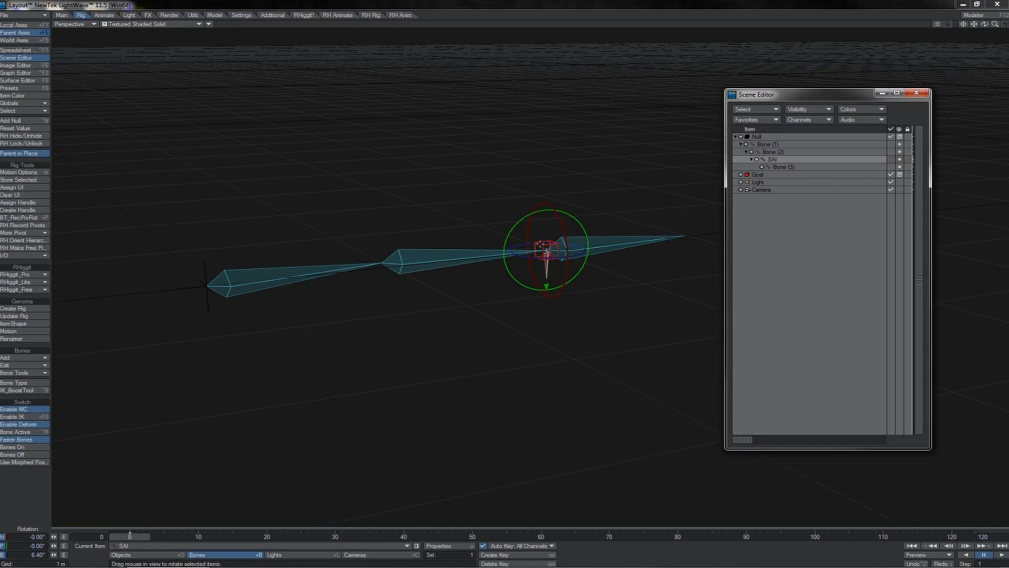
key(m)
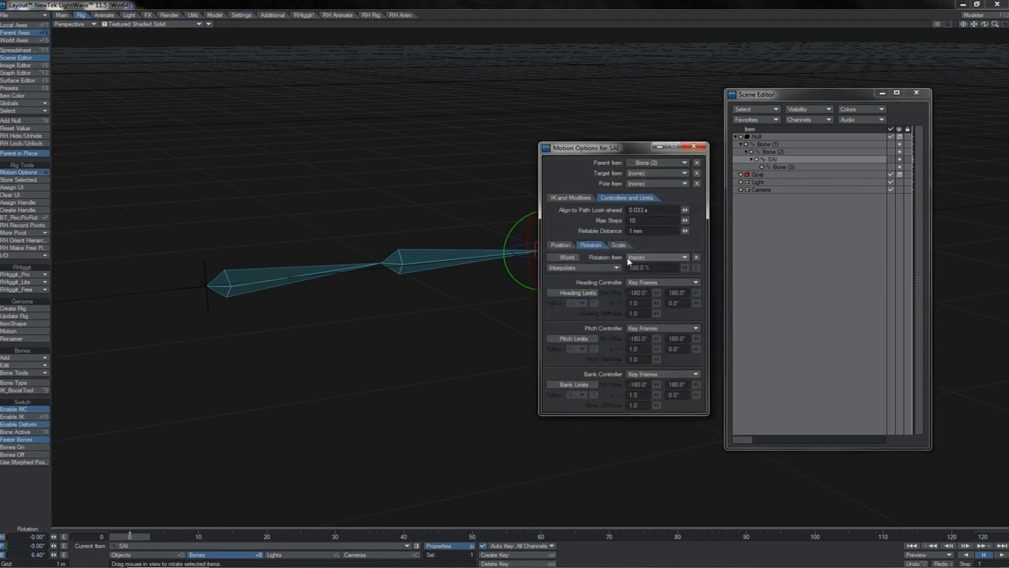
click(630, 259)
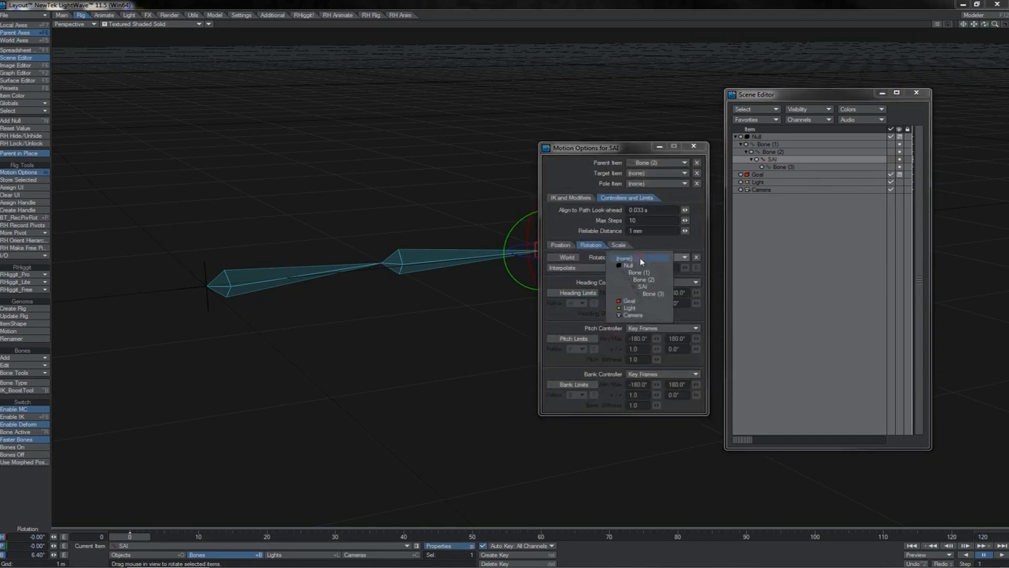
click(630, 302)
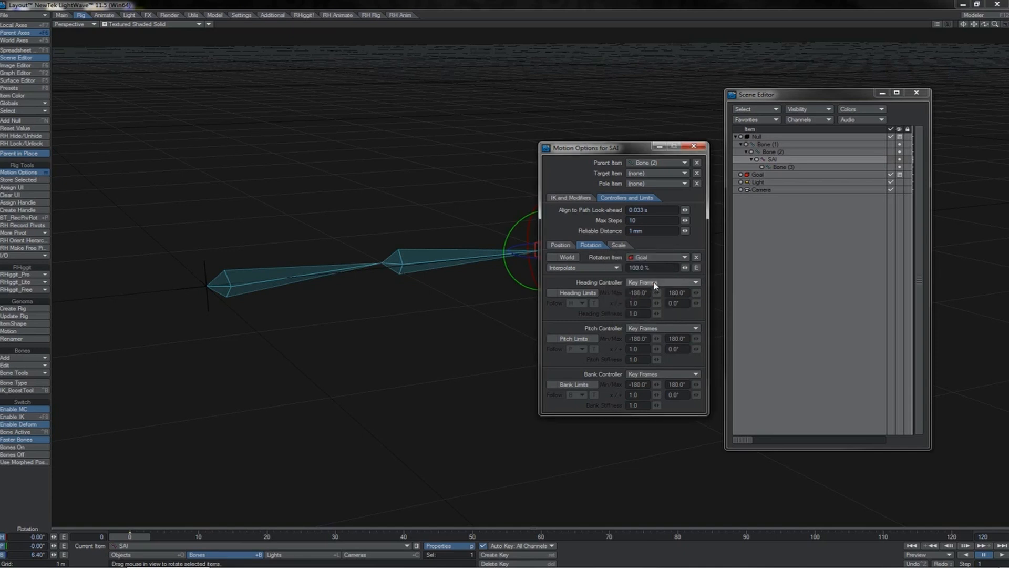
click(646, 328)
click(642, 377)
key(m)
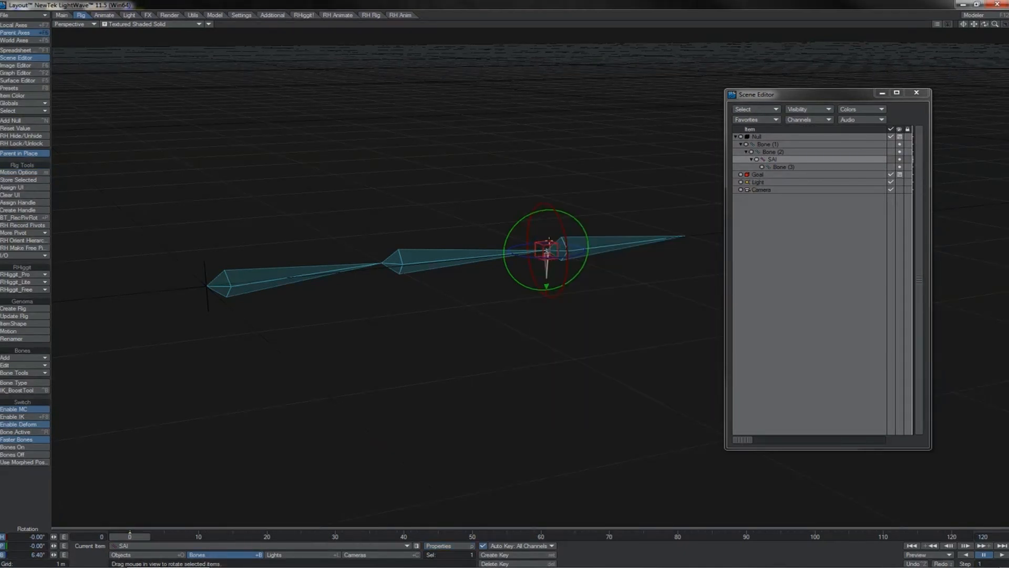
Try rotating the Goal and moving it back along the chain to check how SAI and Bone (3) follow.
click(544, 240)
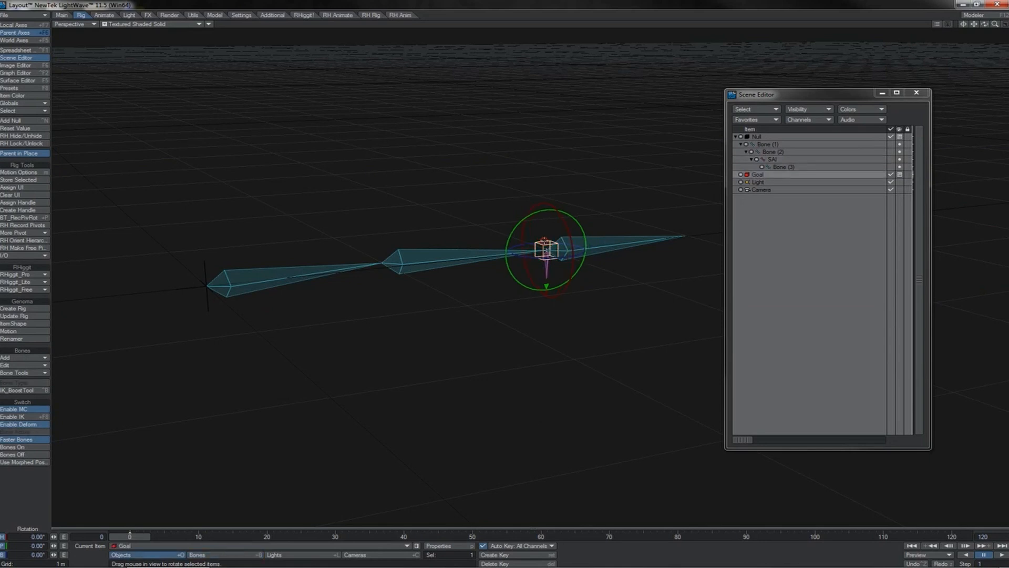
drag(572, 222, 581, 232)
mouse_move(536, 286)
mouse_down()
mouse_move(523, 275)
mouse_move(568, 273)
mouse_move(552, 284)
mouse_up()
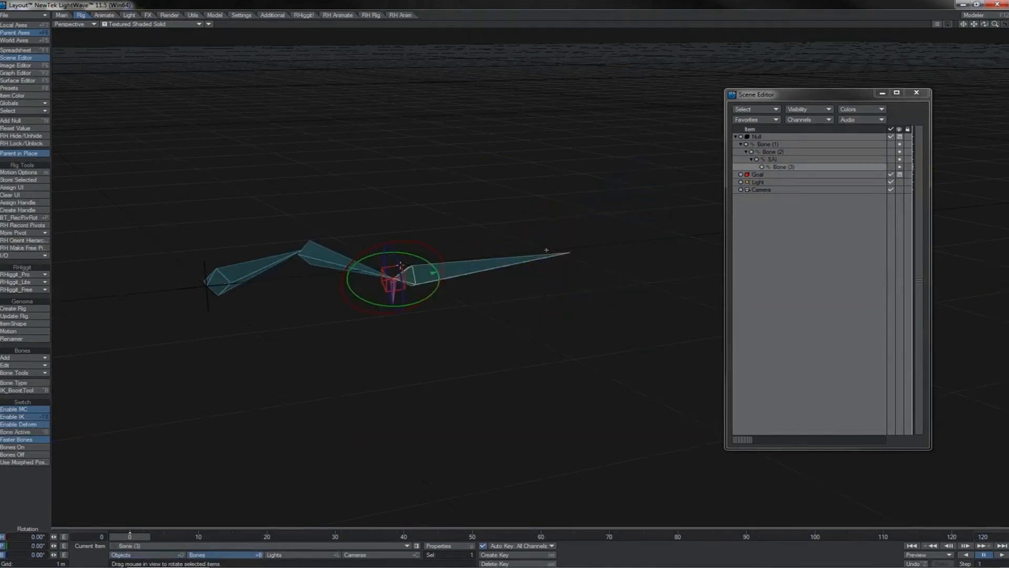
click(400, 266)
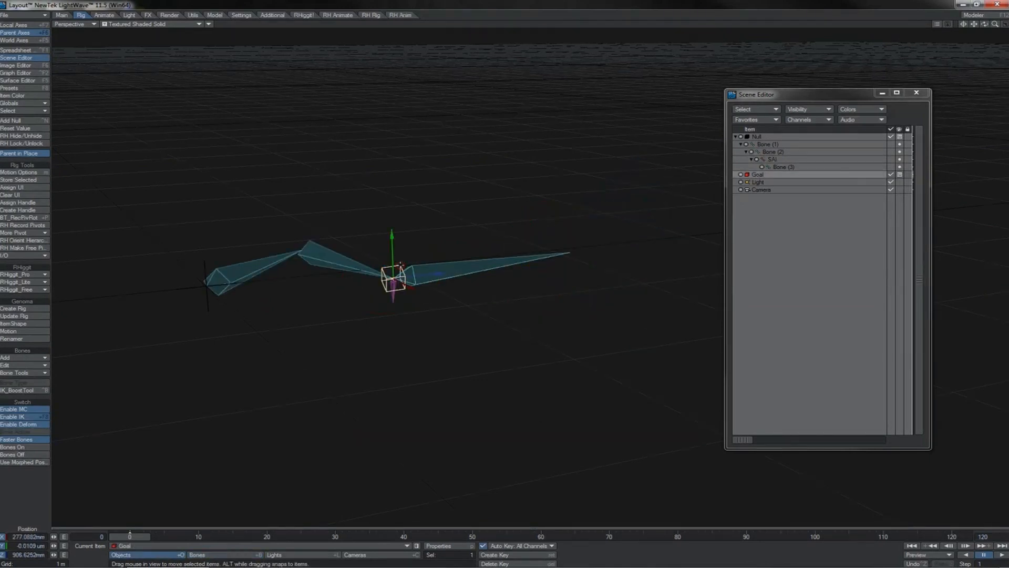
key(ctrl+z)
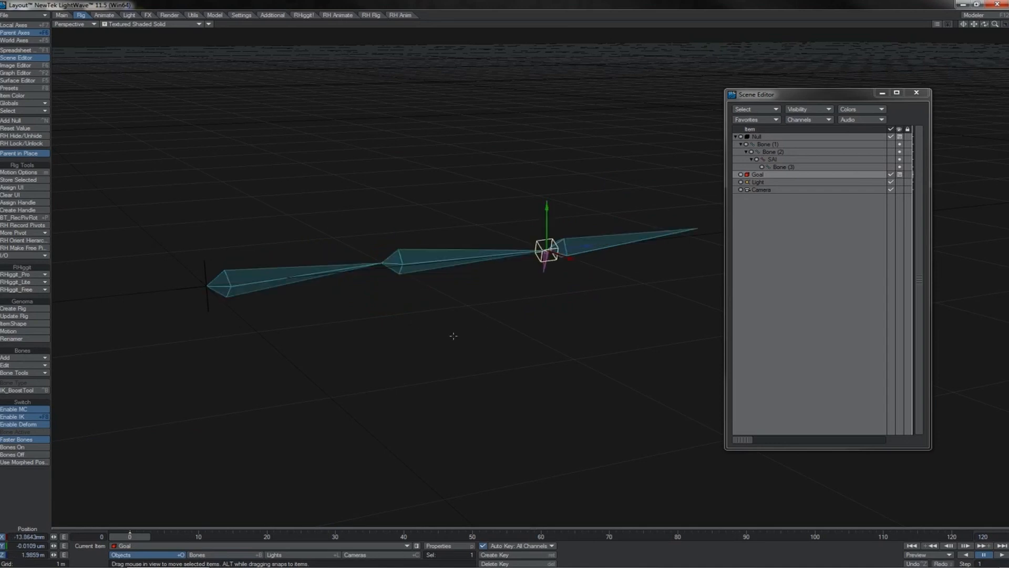
drag(518, 322, 394, 343)
key(y)
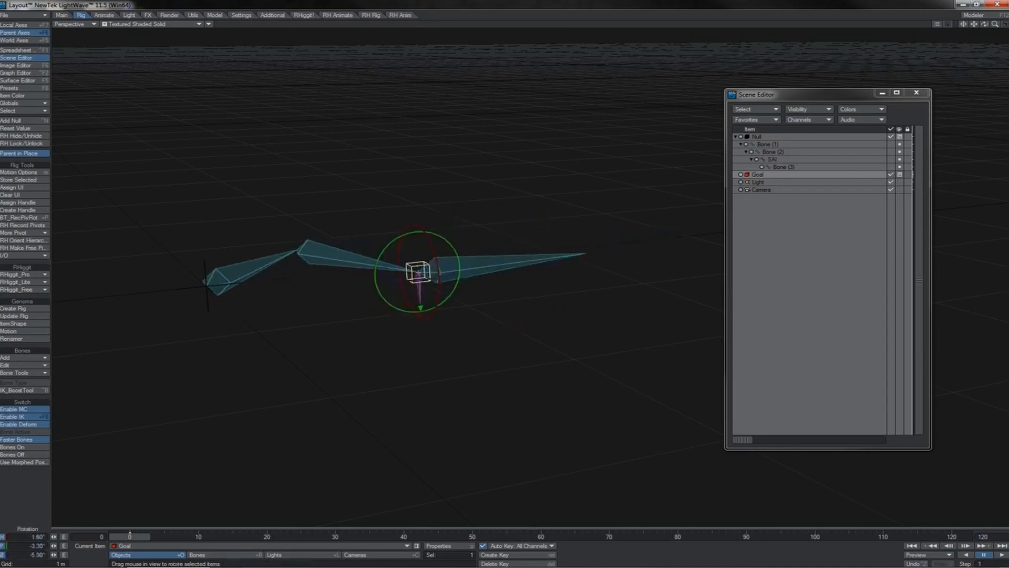
drag(421, 307, 488, 341)
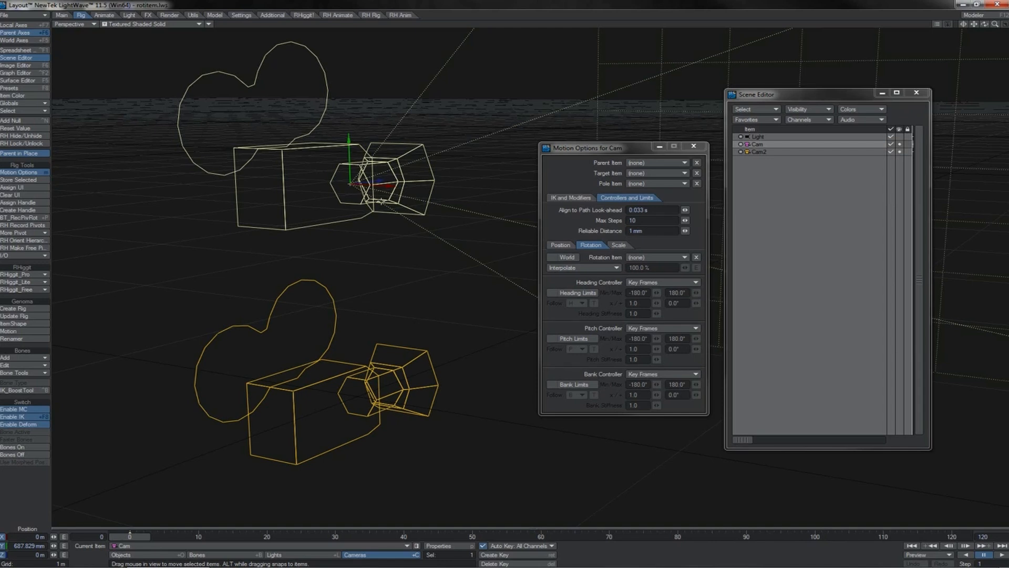
Try pitching Cam to about 631.8° with World off, compare Cam2's rotation values, and undo the rotation.
key(Down)
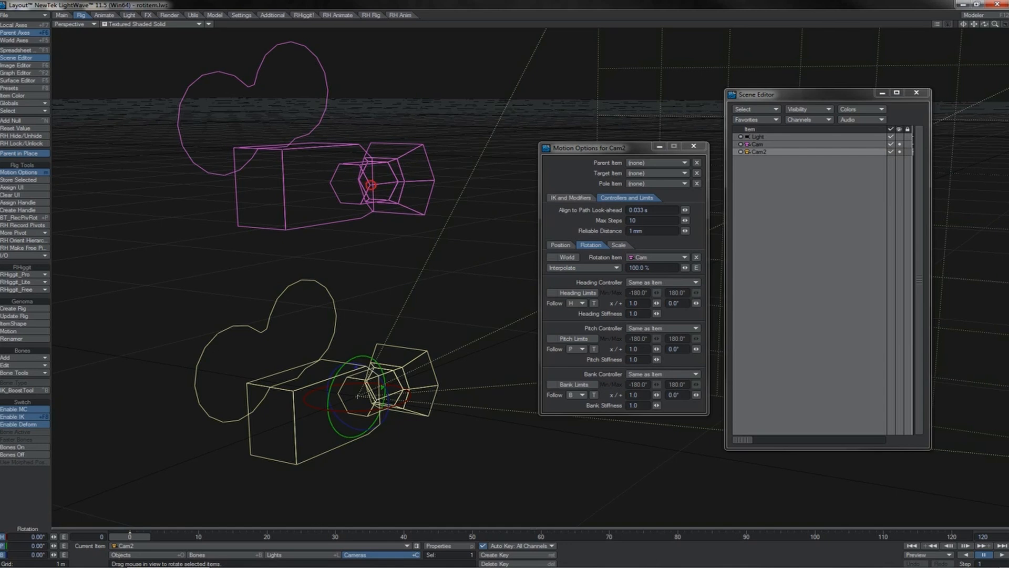
click(371, 185)
drag(353, 142, 386, 147)
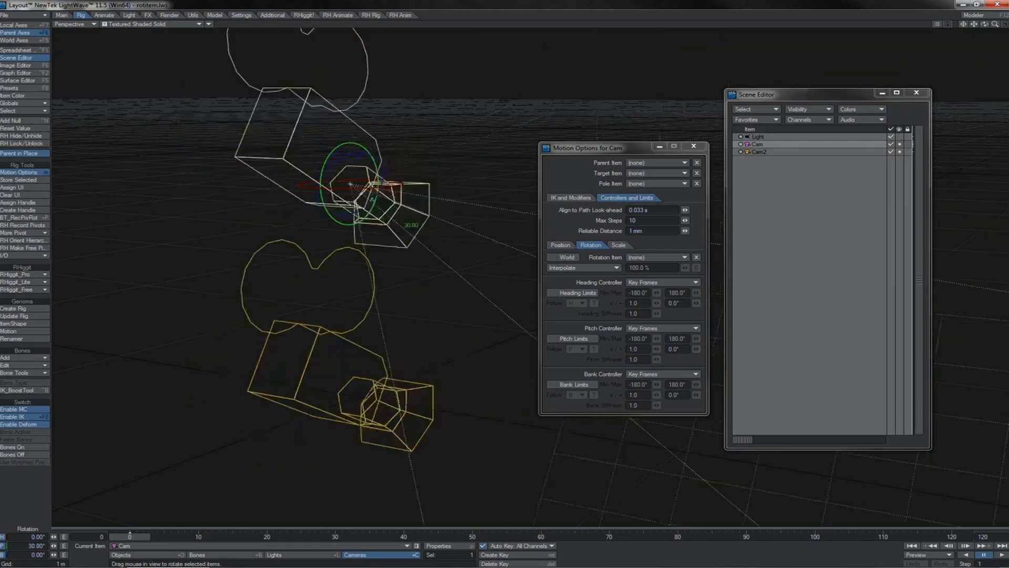
drag(372, 200, 344, 224)
click(378, 339)
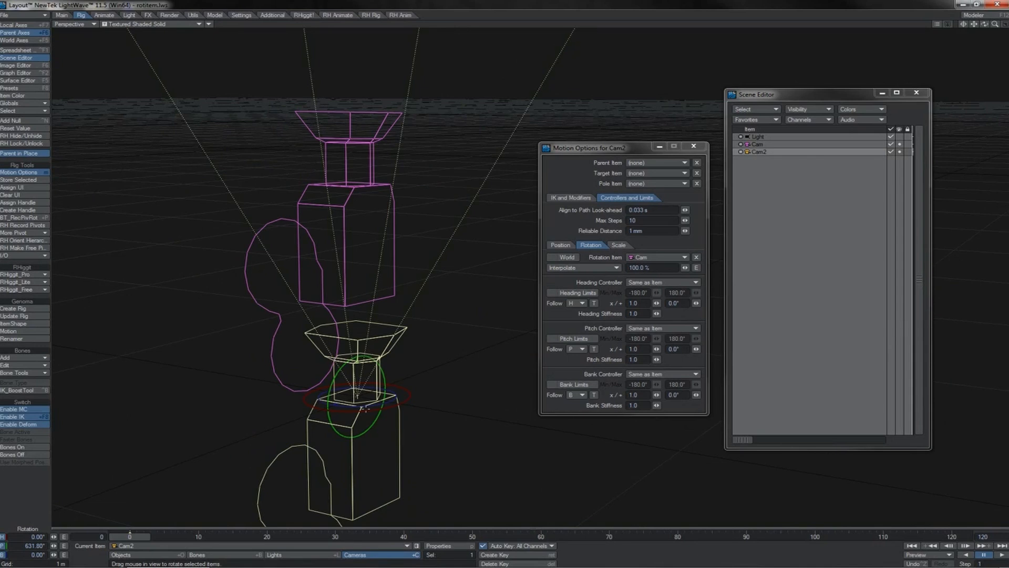
key(ctrl+z)
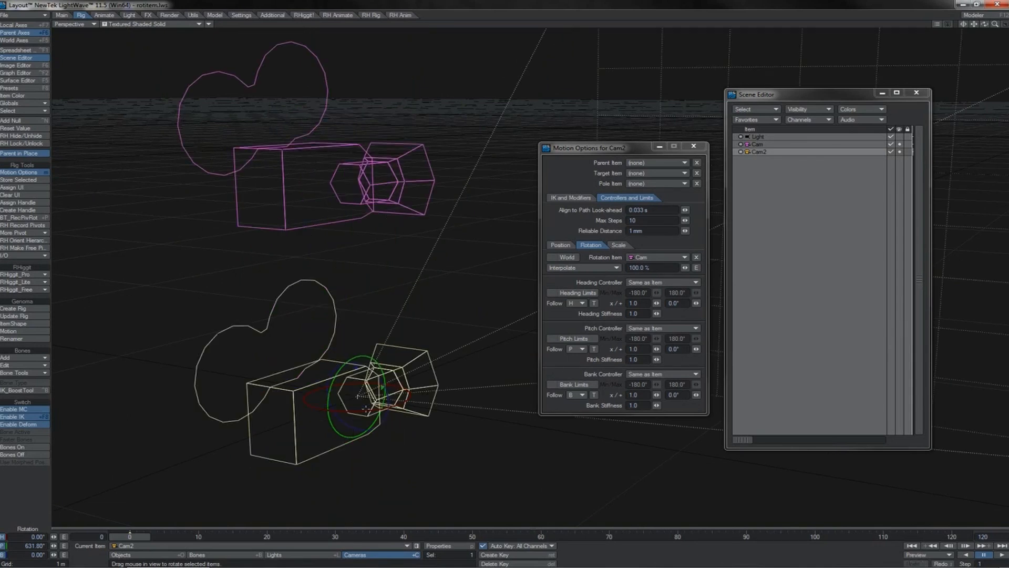
Enable World for the rotation of both Cam and Cam2.
click(378, 183)
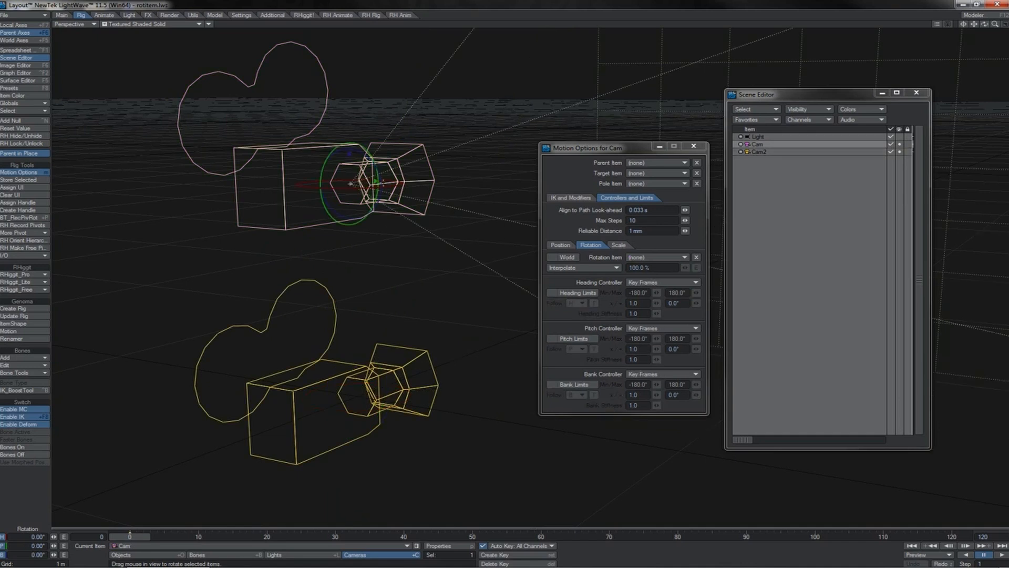
click(557, 258)
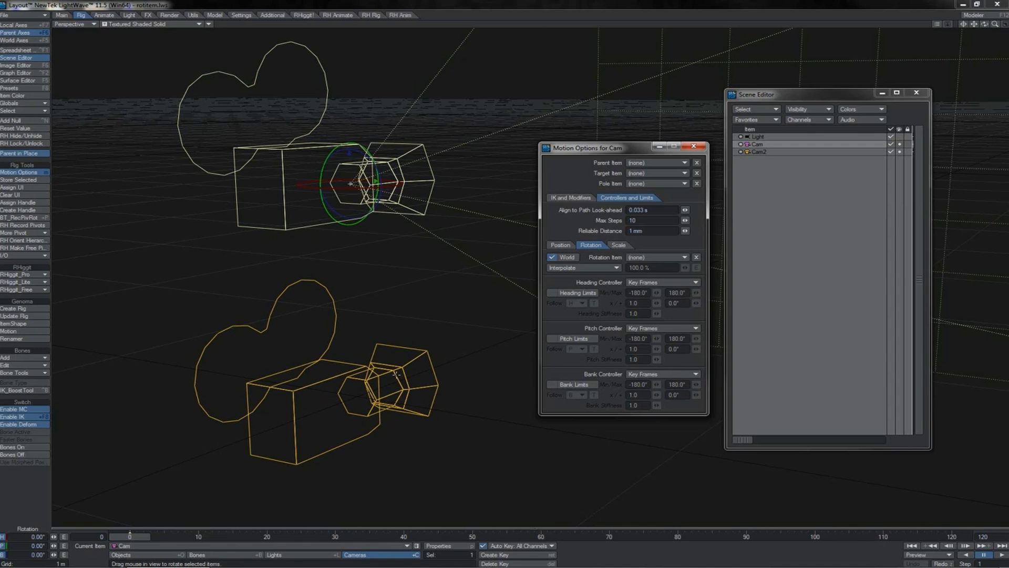
click(368, 377)
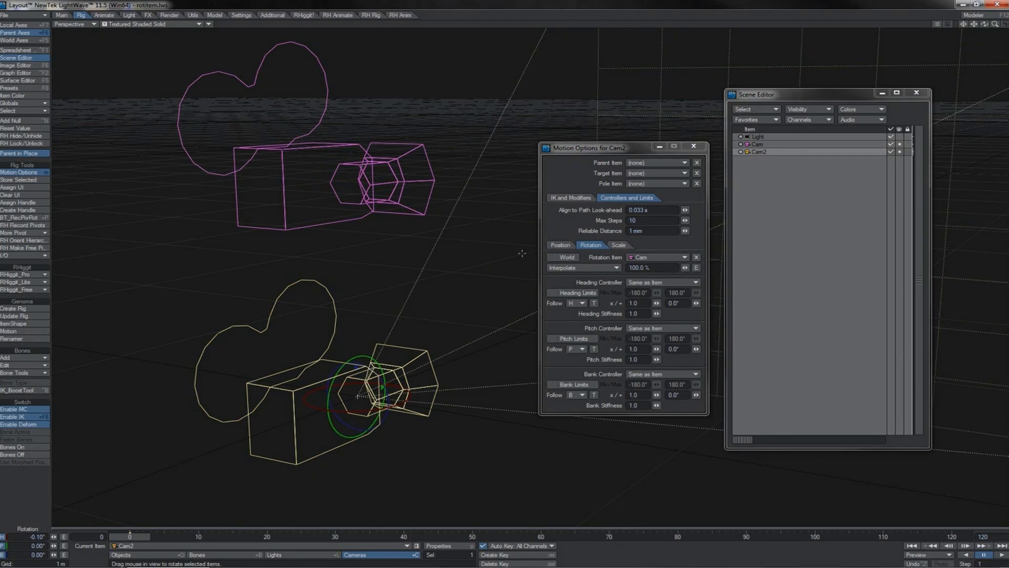
click(553, 257)
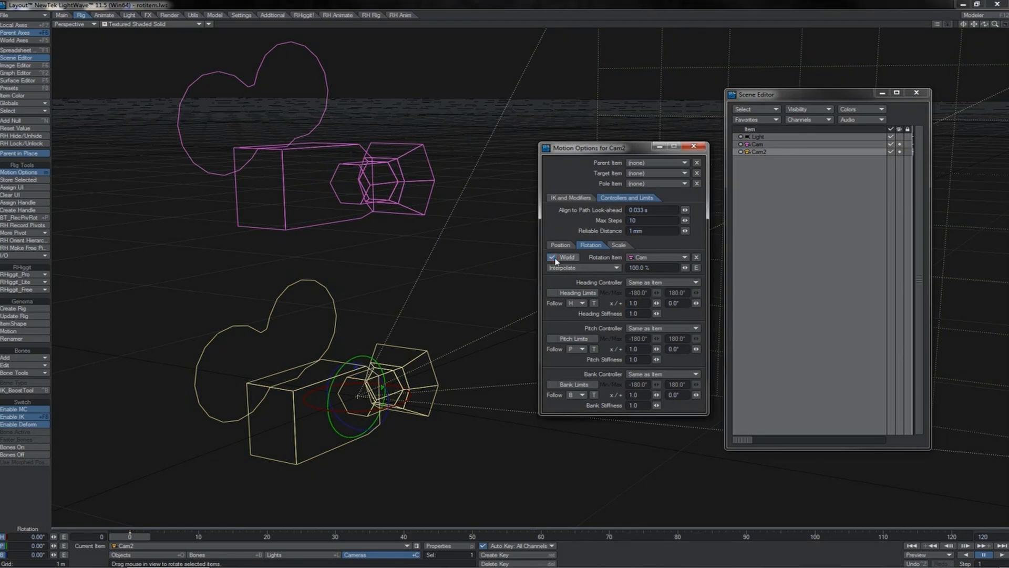
Pitch Cam to about 620.8° with World enabled and examine Cam2's rotation values.
click(349, 157)
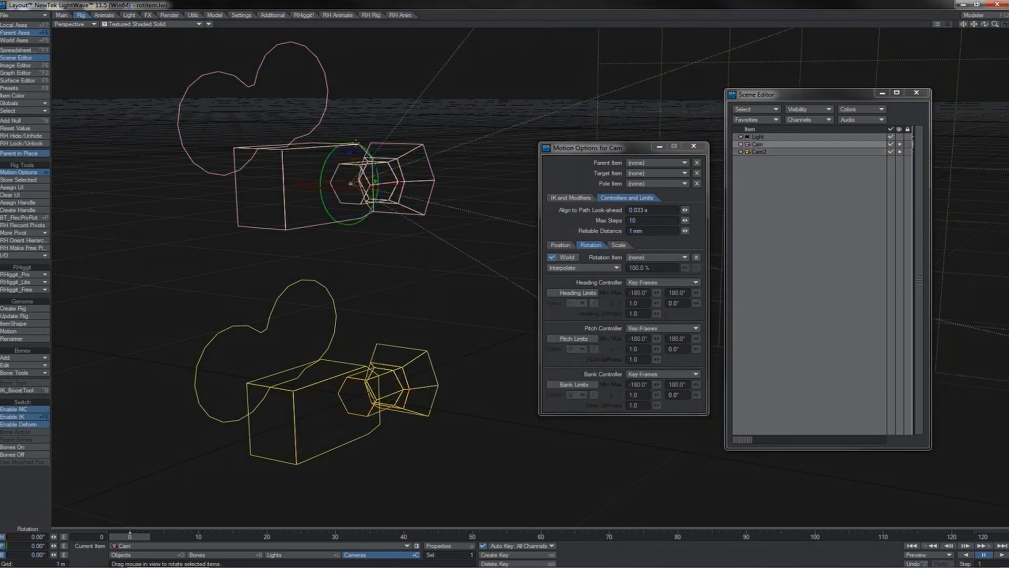
drag(377, 176, 326, 76)
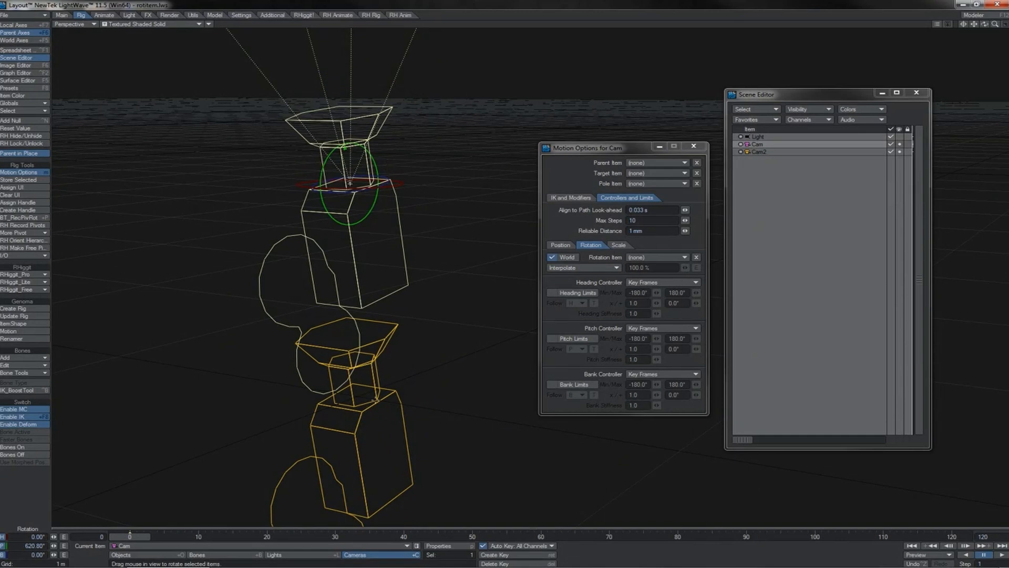
click(374, 398)
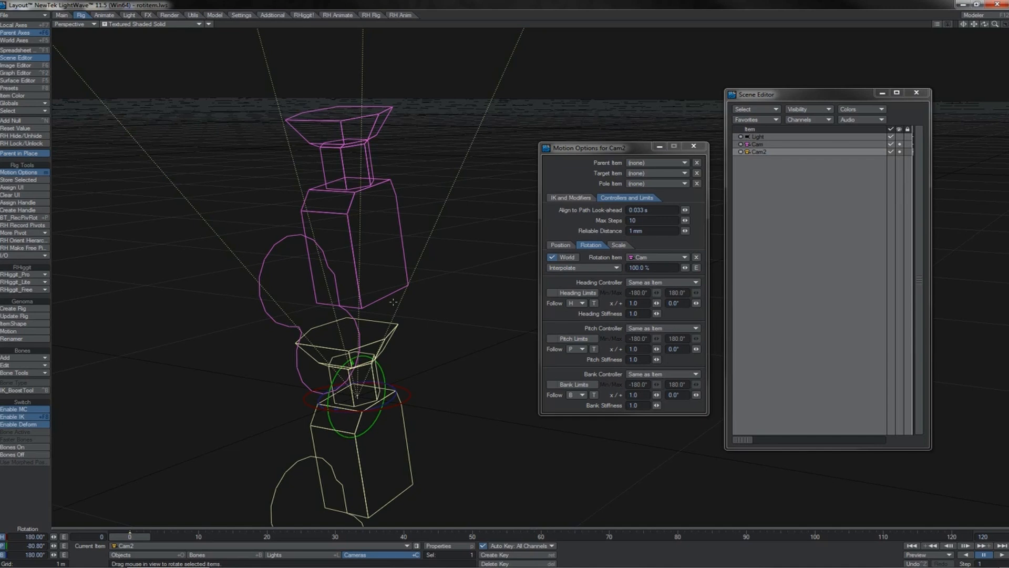
Undo the last Cam rotation and set Cam2's Heading and Bank controllers to Key Frames, leaving Pitch on Same as Item.
key(ctrl+z)
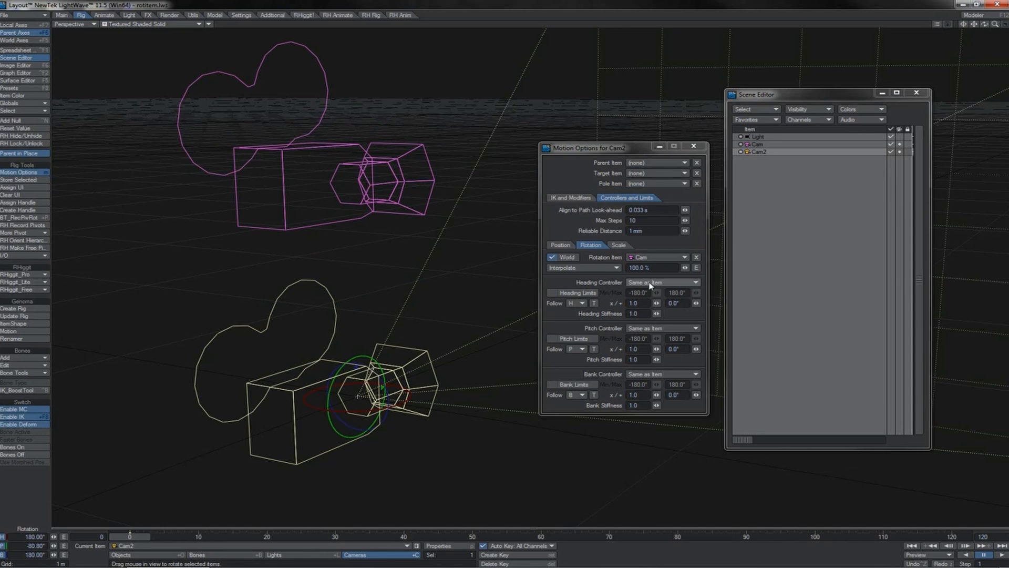
drag(650, 285, 644, 243)
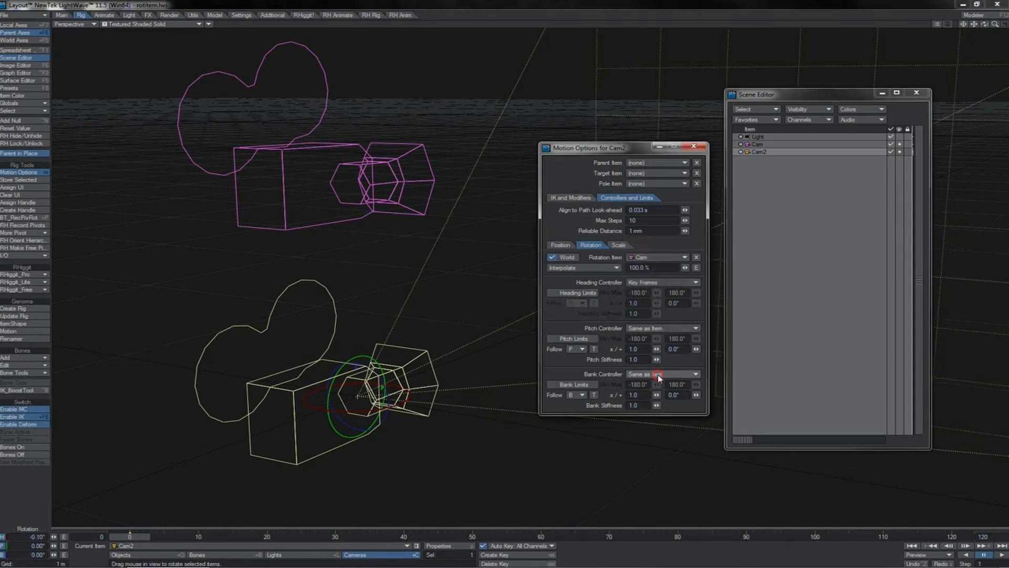
drag(661, 375, 655, 335)
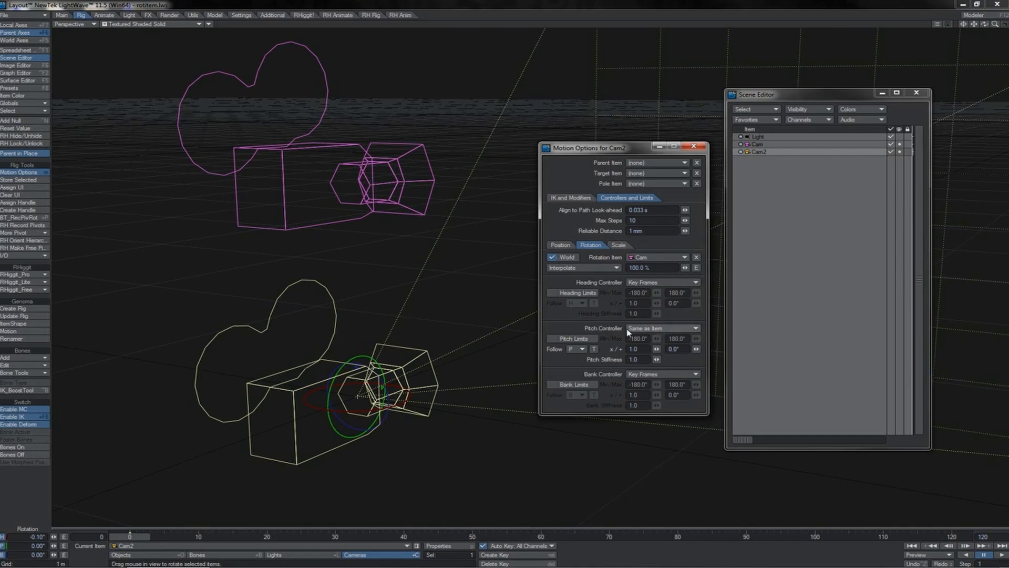
Rotate Cam in pitch to check how Cam2 follows with only its Pitch controller set to Same as Item.
click(363, 143)
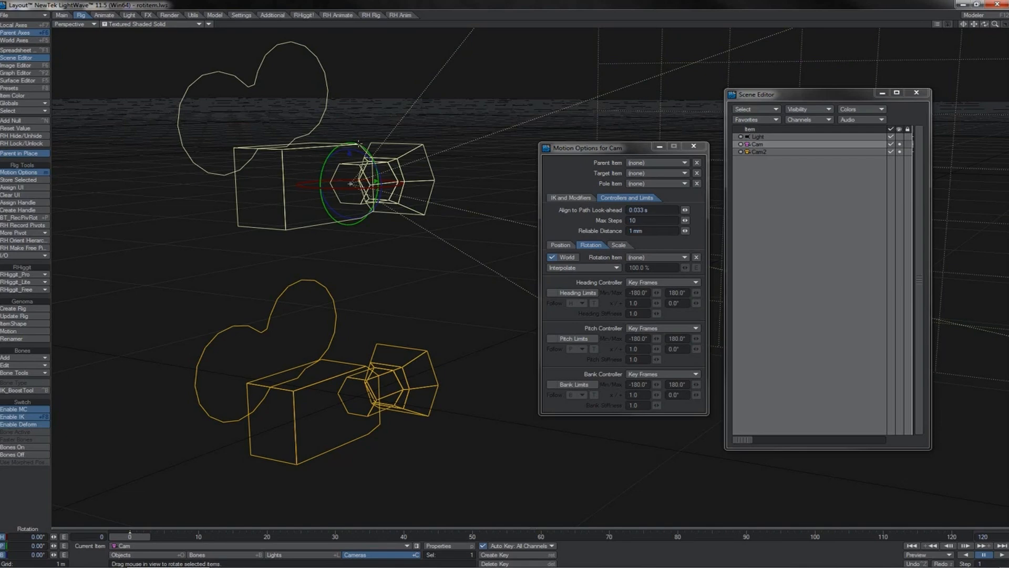
drag(358, 143, 261, 159)
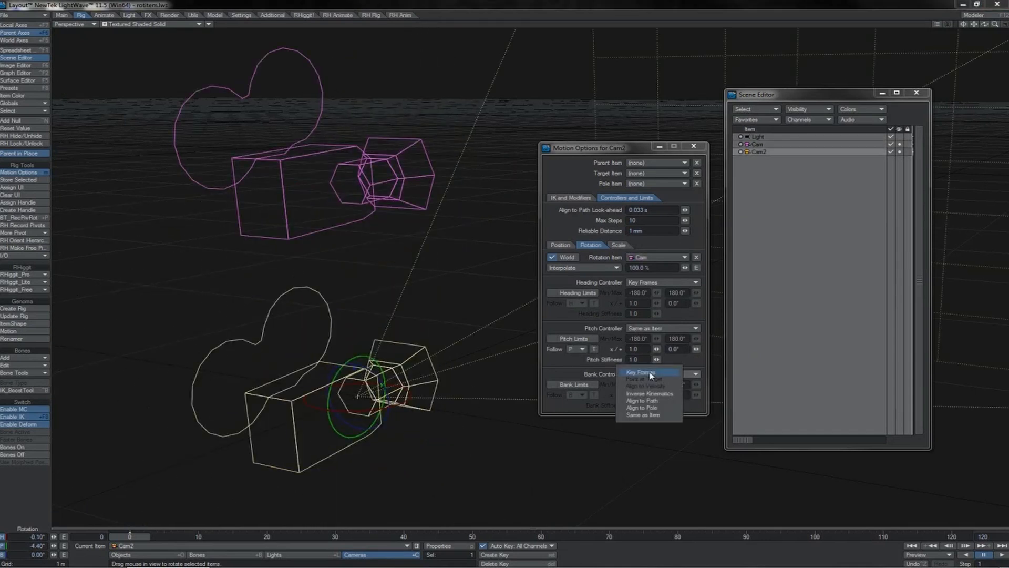
Set Cam2's Bank controller back to Same as Item and rotate Cam again to check how Cam2 follows.
click(653, 415)
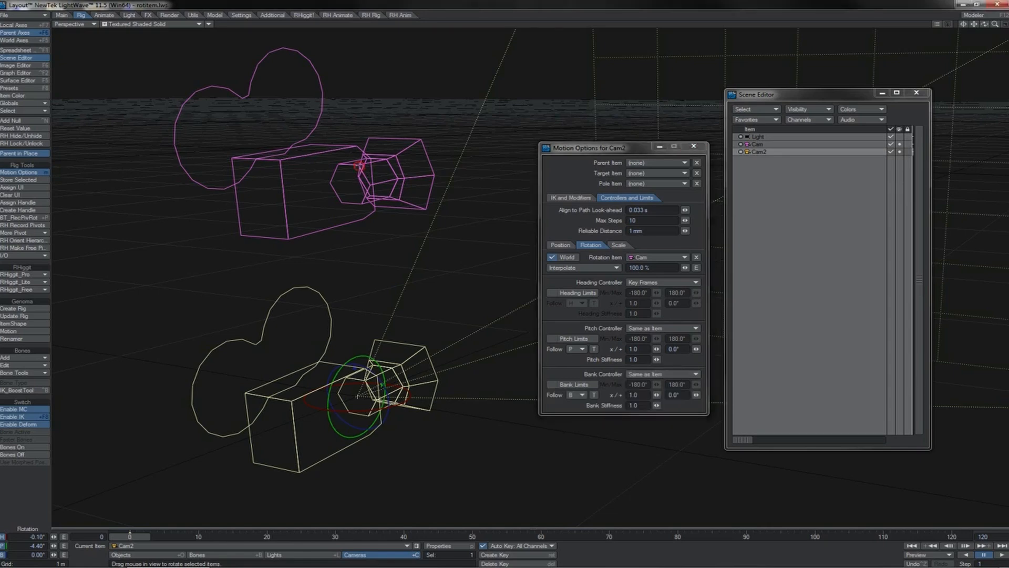
click(368, 174)
drag(354, 142, 381, 197)
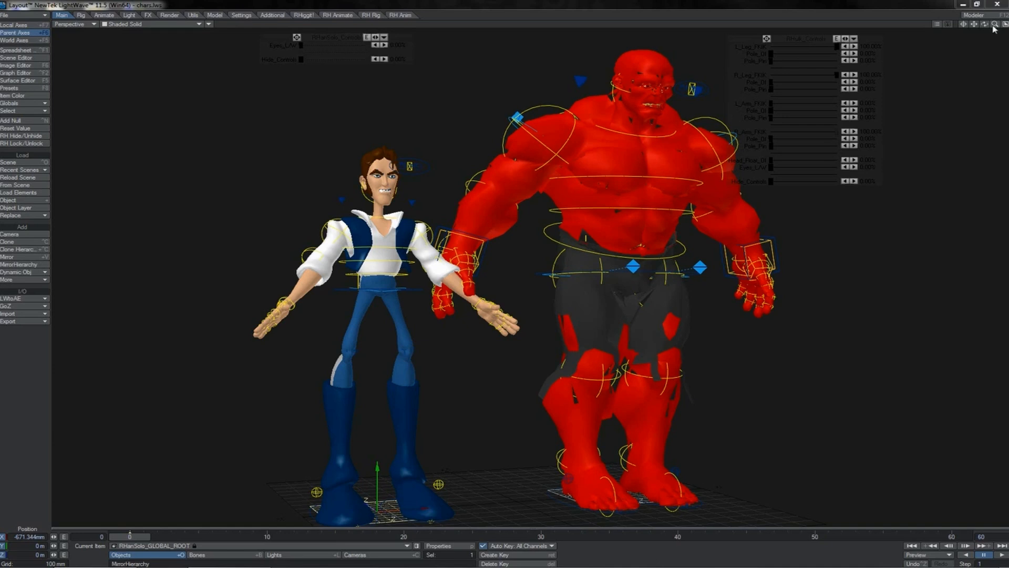
Pose R_Arm_IKG_RHulk at the smaller character's left forearm, at about X -680.5 mm, Y 1.26 m, Z -21.4 mm.
mouse_move(995, 24)
mouse_down()
mouse_move(1008, 24)
mouse_move(965, 24)
mouse_move(984, 26)
mouse_up()
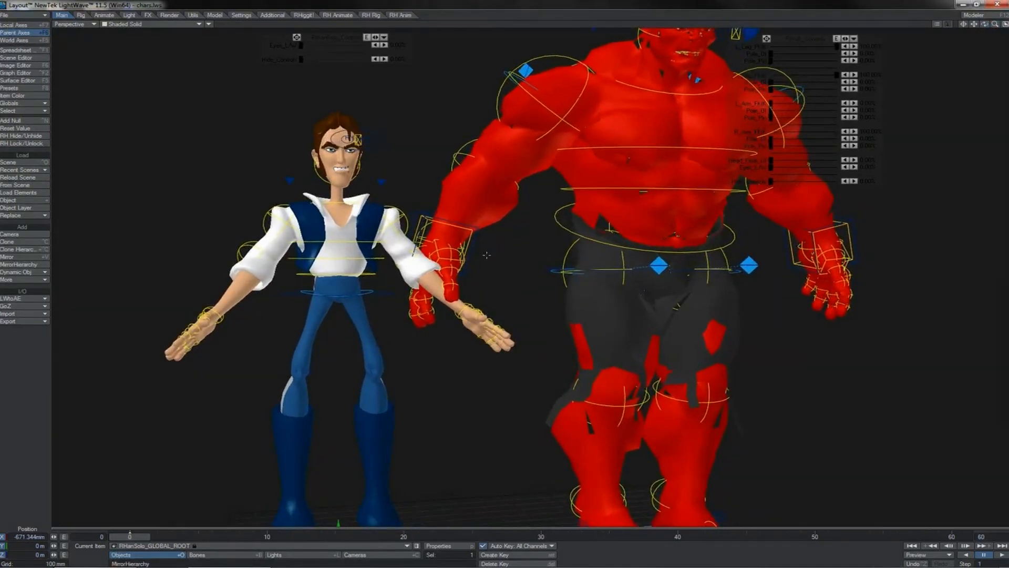
click(472, 247)
mouse_move(494, 271)
mouse_down()
mouse_move(505, 266)
mouse_move(503, 278)
mouse_up()
key(ctrl+z)
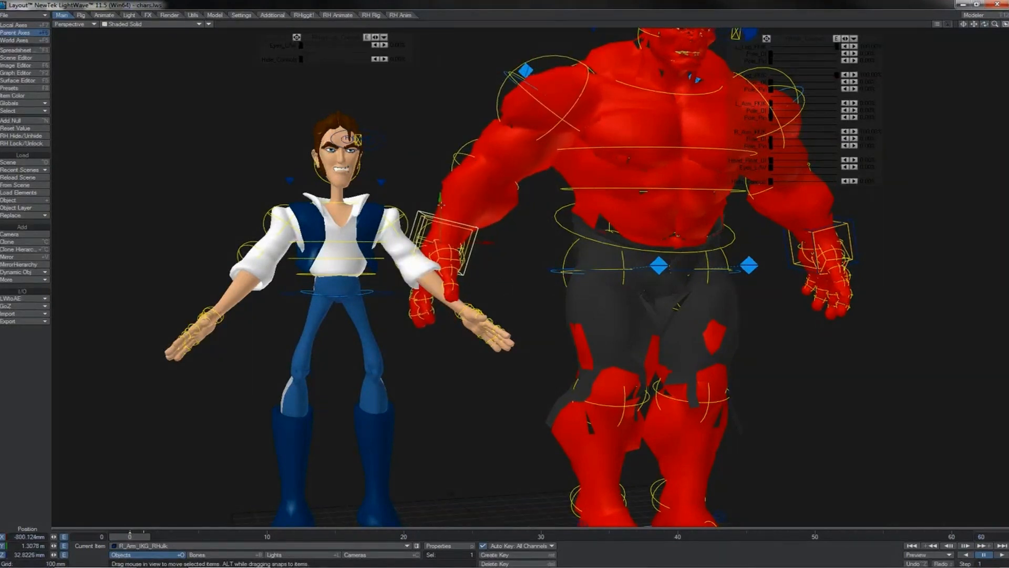
drag(441, 204, 441, 207)
drag(475, 244, 479, 220)
key(y)
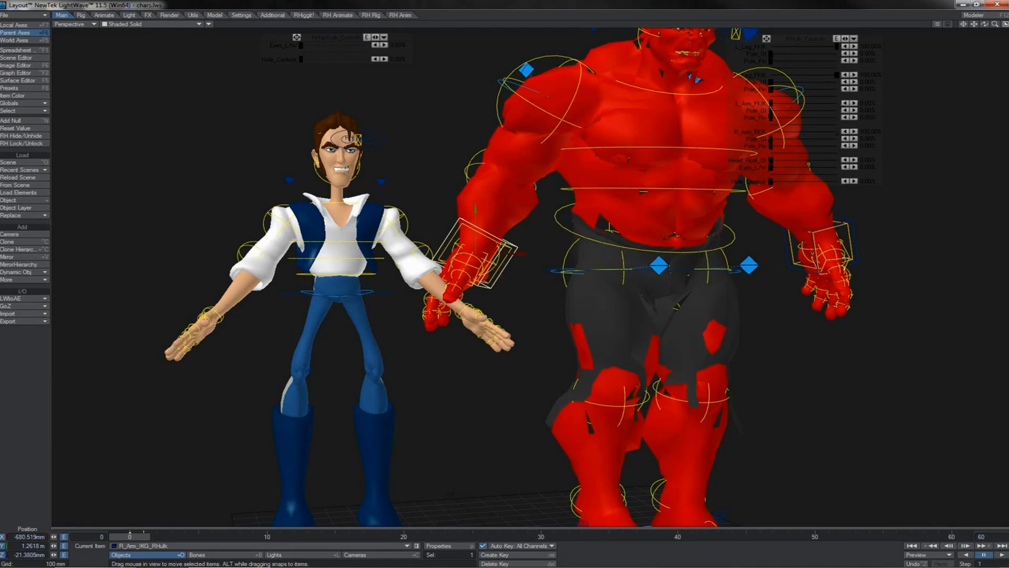
Clone R_Arm_IKG_RHulk once to provide an IKGpin item at the same position.
key(ctrl+c)
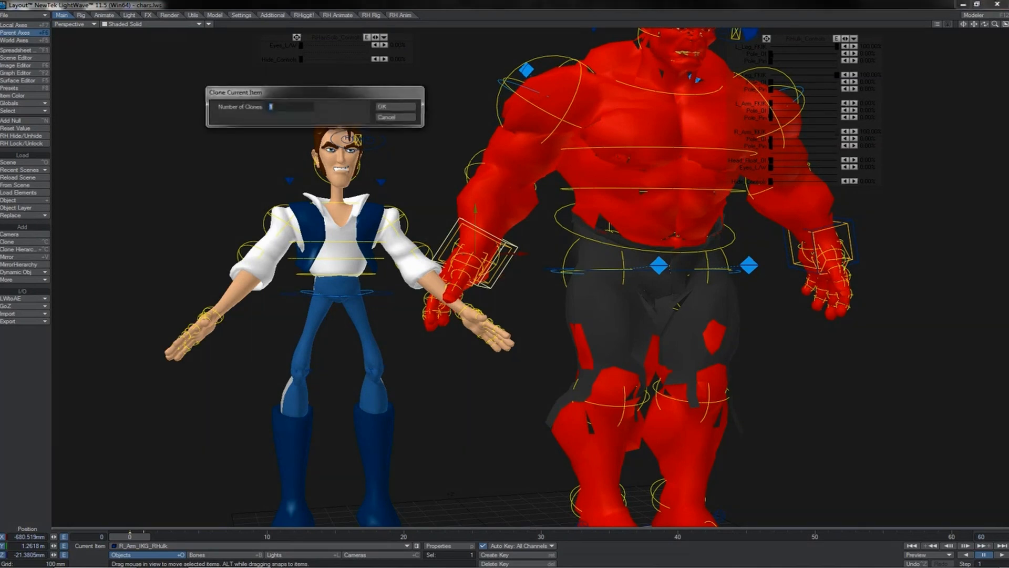
key(Return)
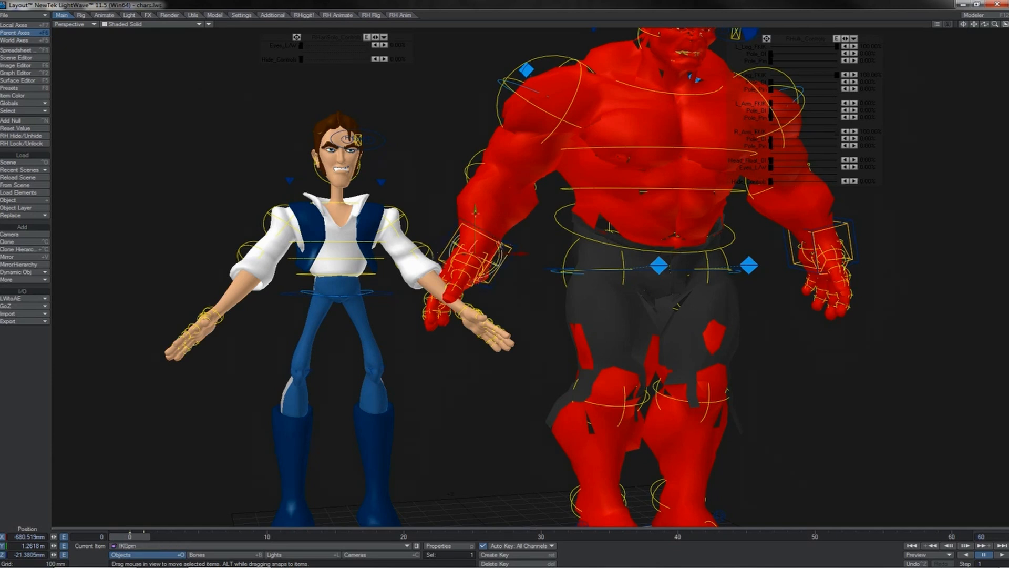
drag(475, 210, 476, 342)
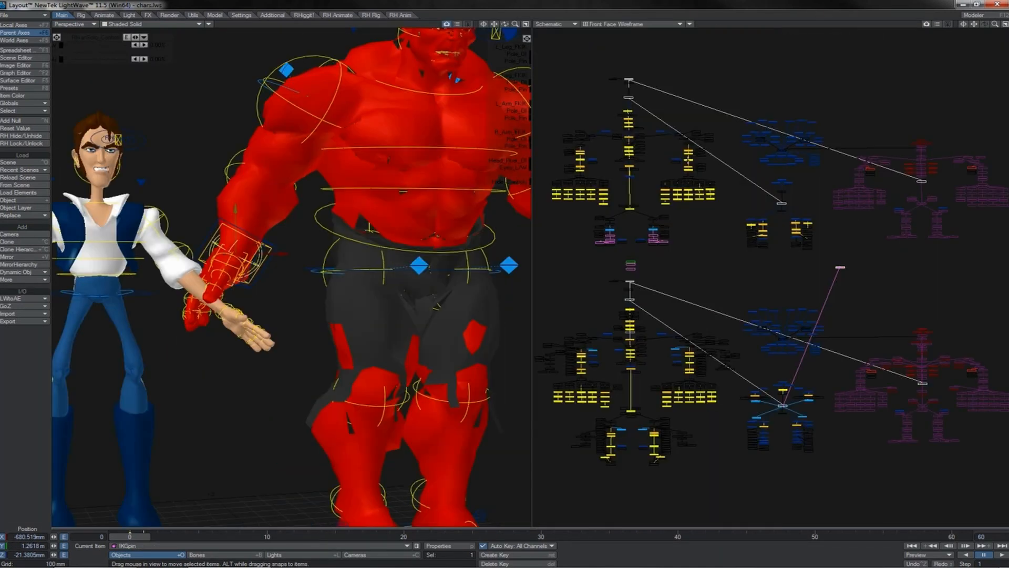
Parent IKGpin to L_Elbow_RHanSolo in the schematic and return to the single perspective view with rotation active.
click(688, 159)
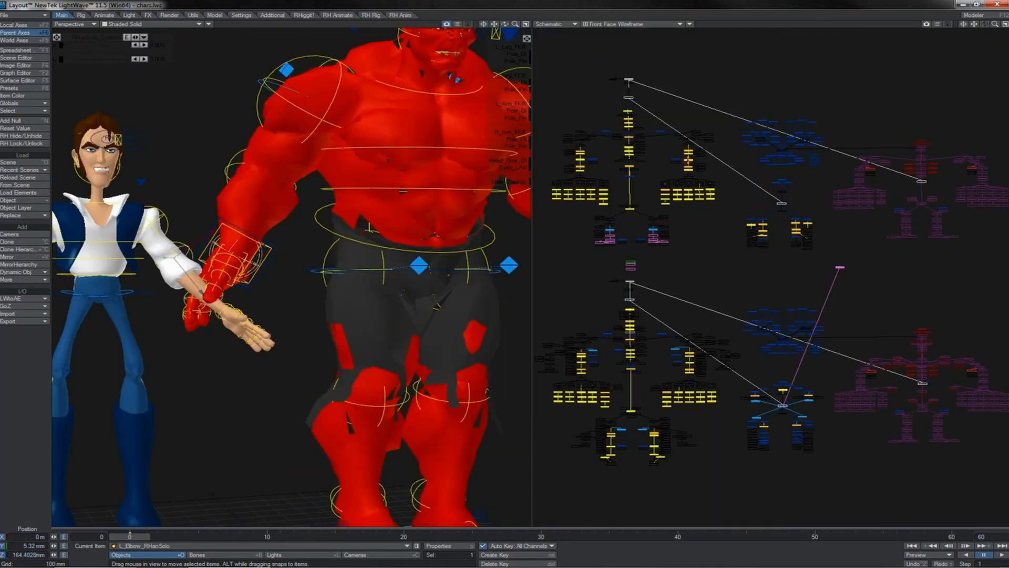
click(838, 267)
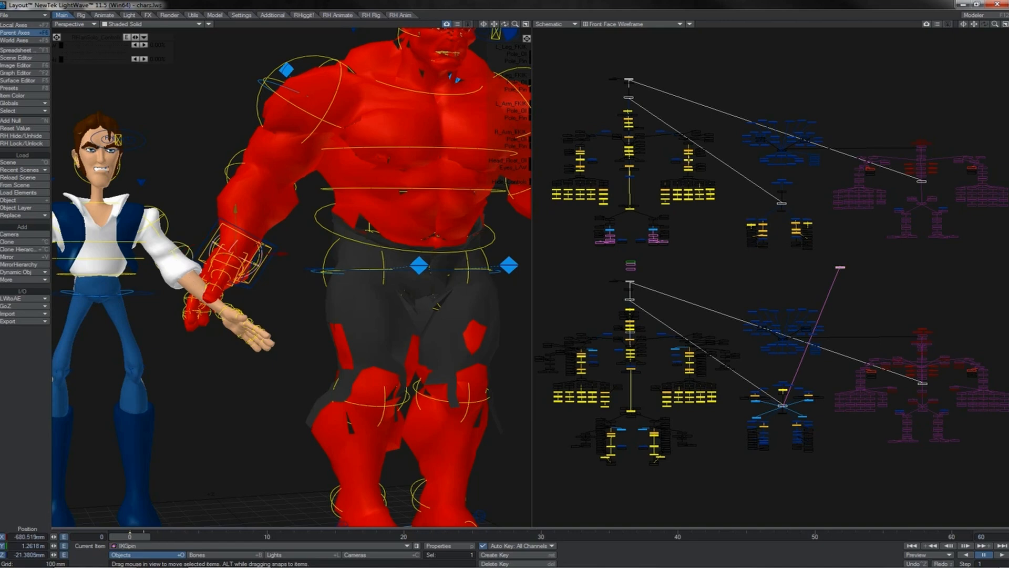
ctrl+click(688, 159)
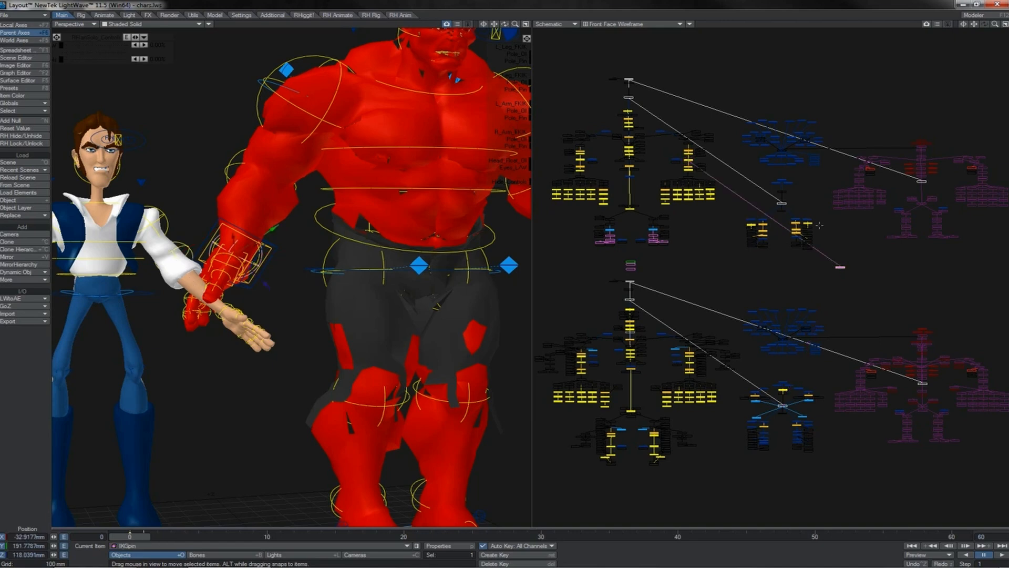
key(KP_0)
key(y)
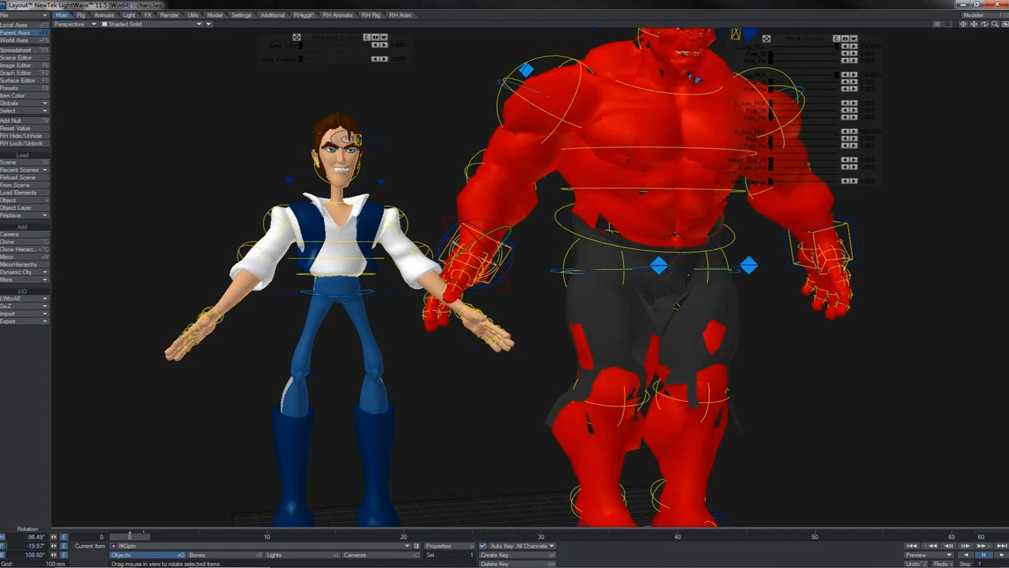
Set R_Arm_IKG_RHulk's Heading, Pitch and Bank controllers to Same as Item with IKGpin as rotation item, and enable World.
click(515, 247)
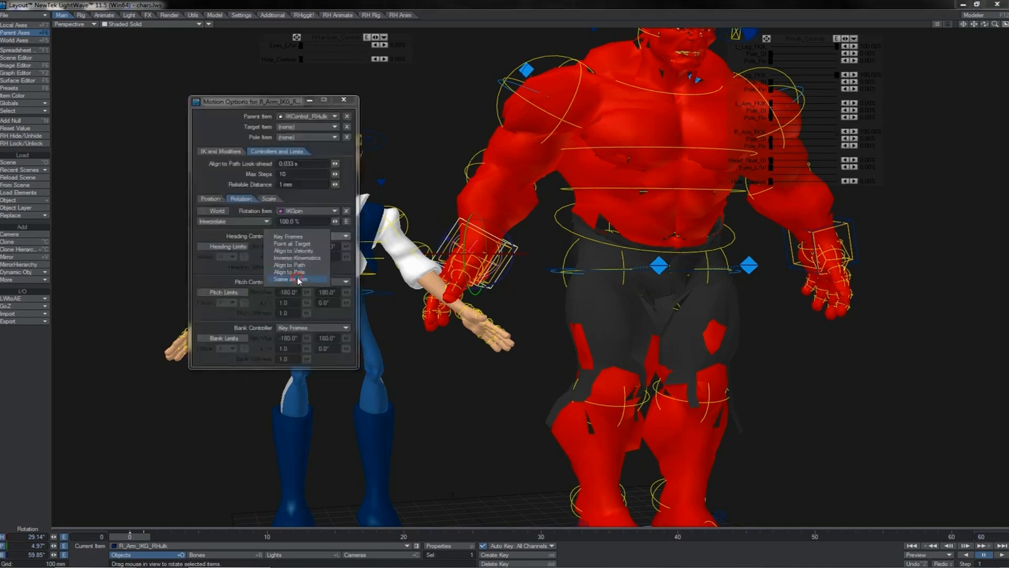
click(296, 281)
click(295, 283)
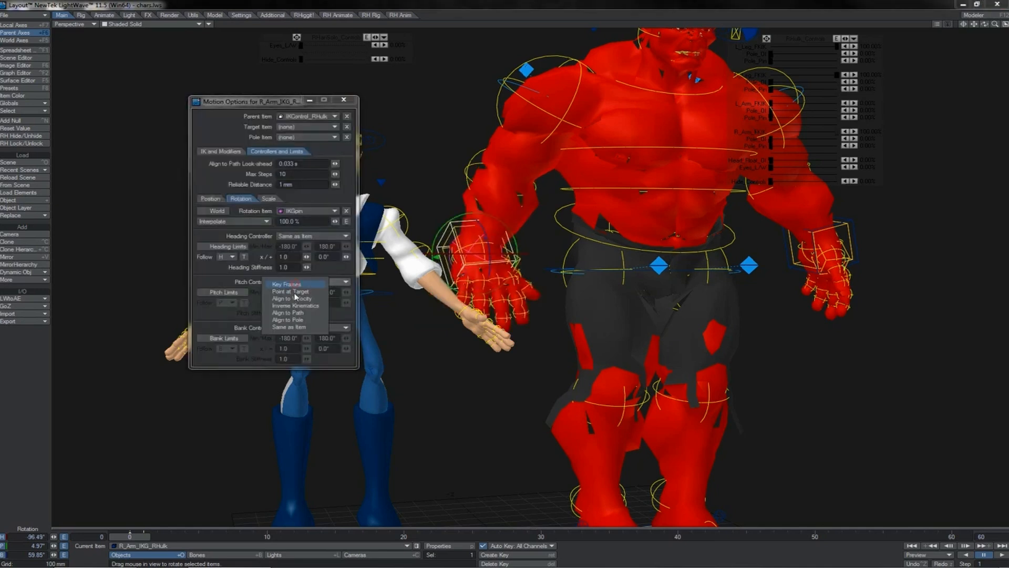
click(297, 327)
click(313, 328)
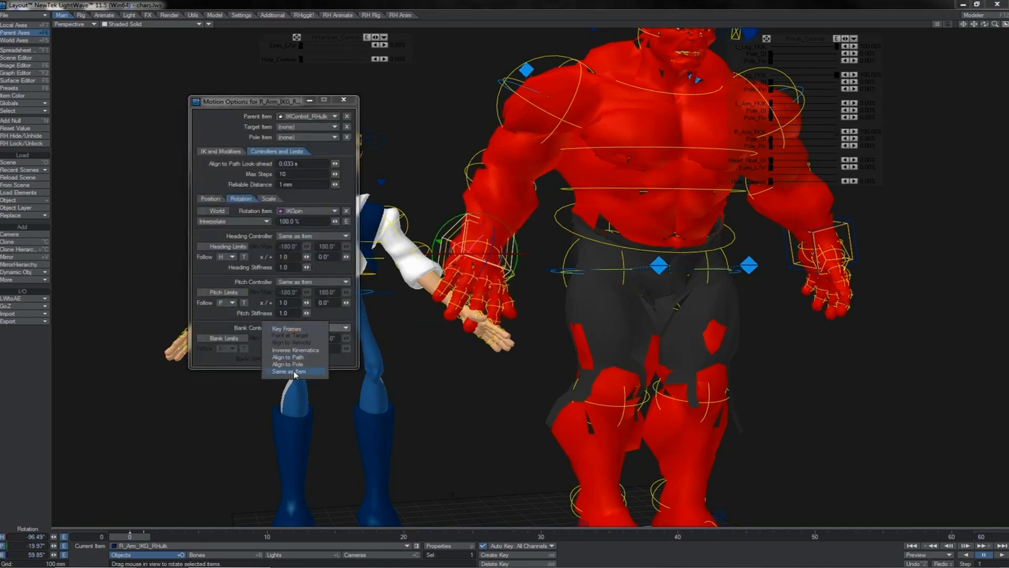
click(302, 370)
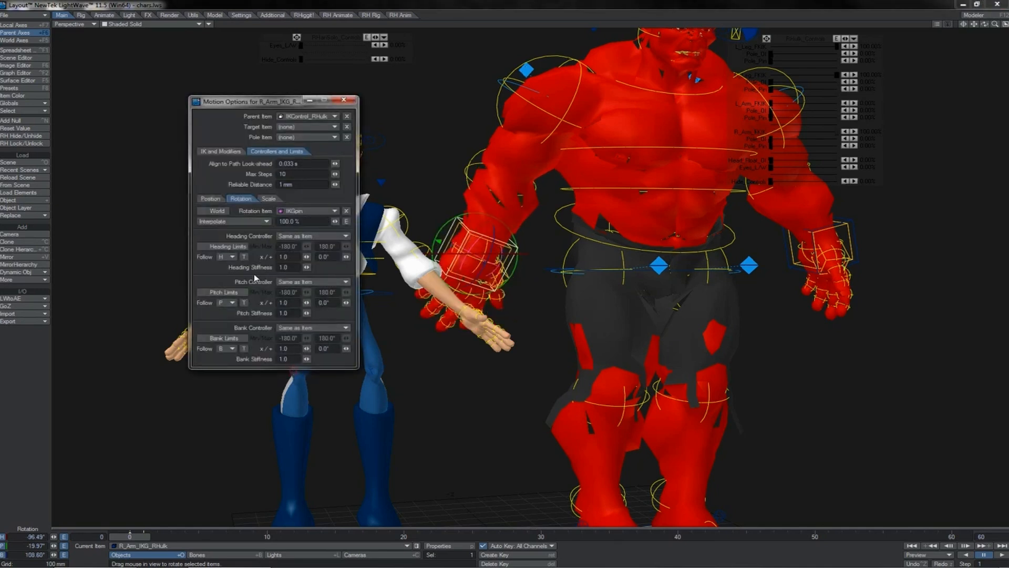
click(202, 211)
Set R_Arm_IKG_RHulk's X, Y and Z position controllers to Same as Item with IKGpin as position item, enable World, and close the options.
click(210, 199)
click(310, 282)
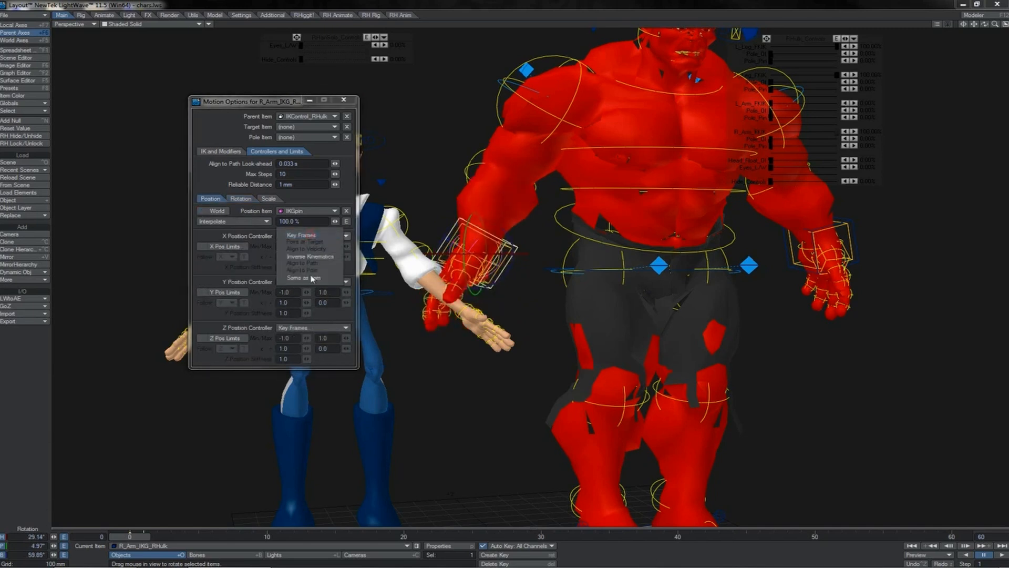
click(308, 284)
click(307, 283)
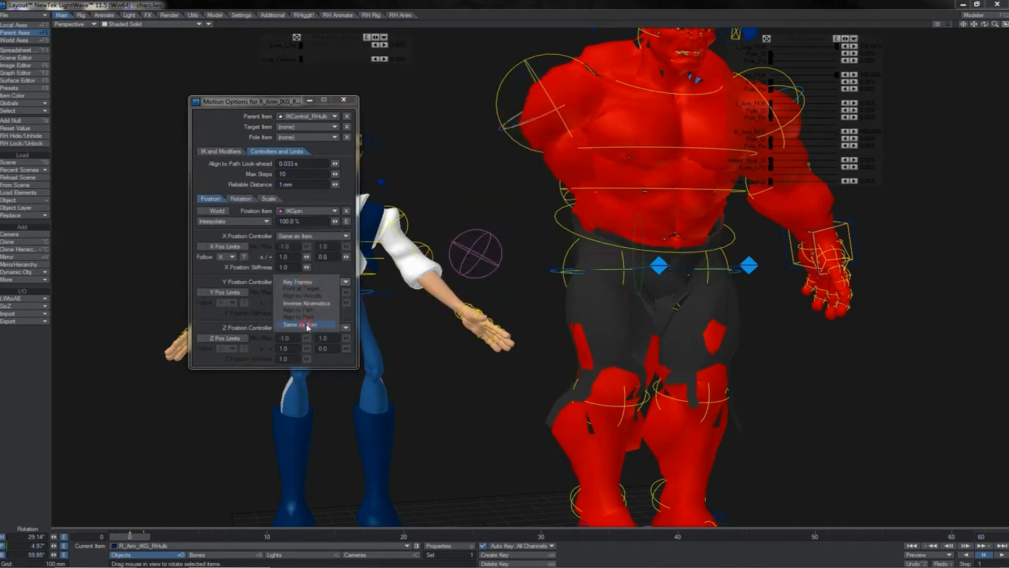
click(308, 325)
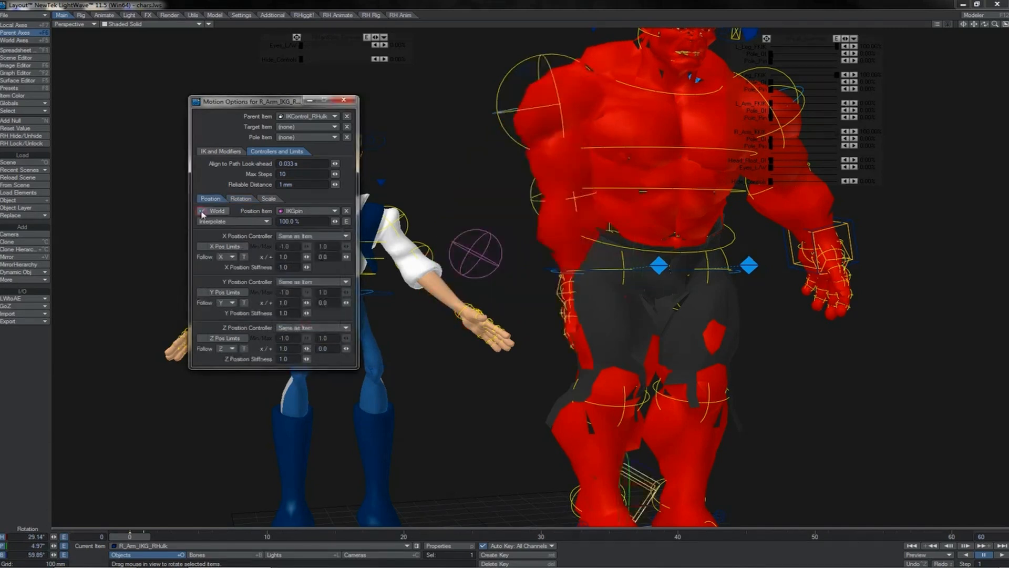
click(202, 211)
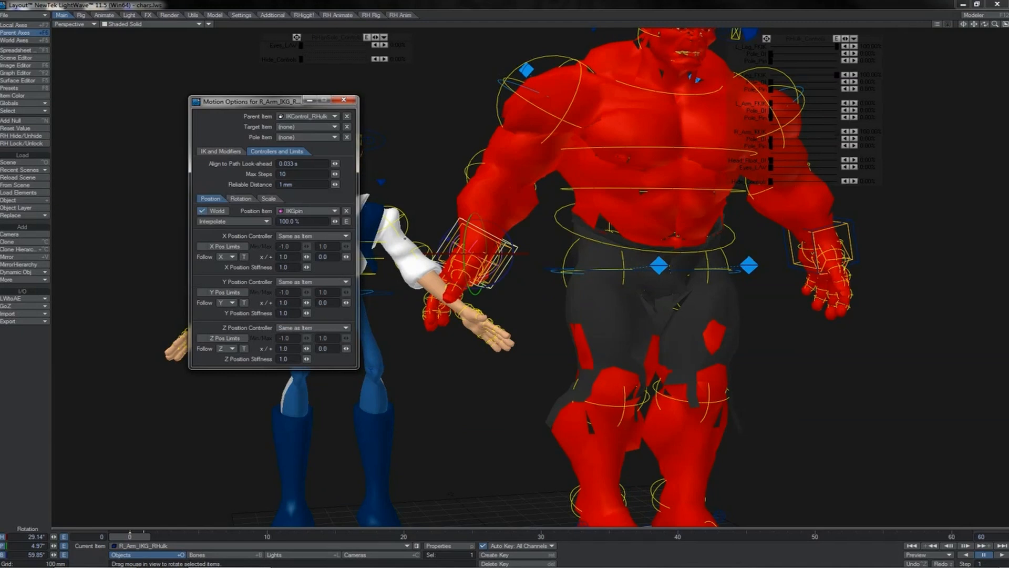
click(344, 100)
Rotate the smaller character's left arm controls, including L_Elbow_RHanSolo, to raise the arm and check that the Hulk's hand follows.
click(421, 242)
mouse_move(409, 241)
mouse_down()
mouse_move(509, 241)
mouse_move(410, 241)
mouse_up()
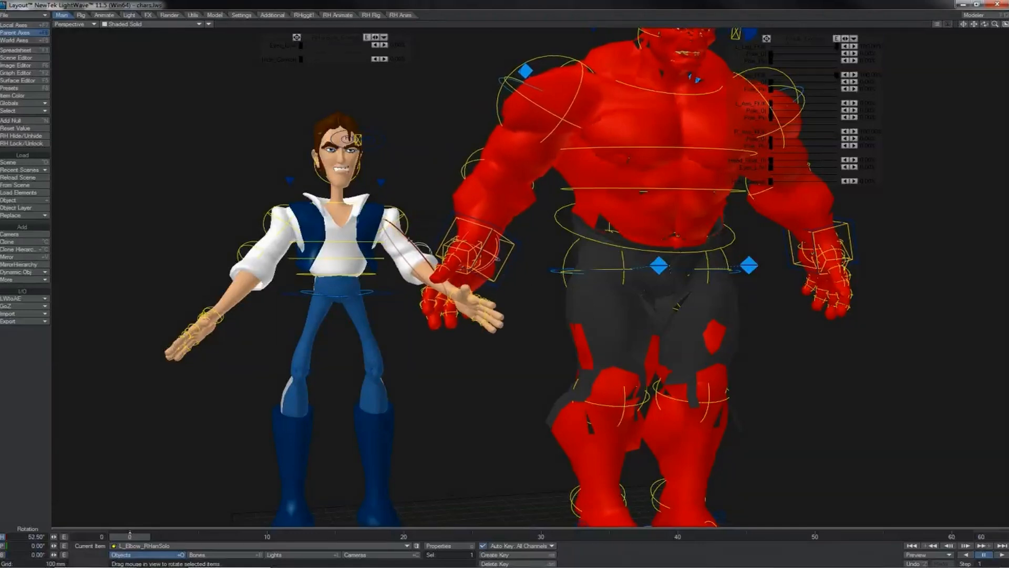
click(409, 238)
drag(396, 195, 421, 195)
Try moving R_Arm_IKG_Offset_RHulk to about X -10 mm, Y -67.4 mm to offset the Hulk's hand from the pinned goal.
click(479, 209)
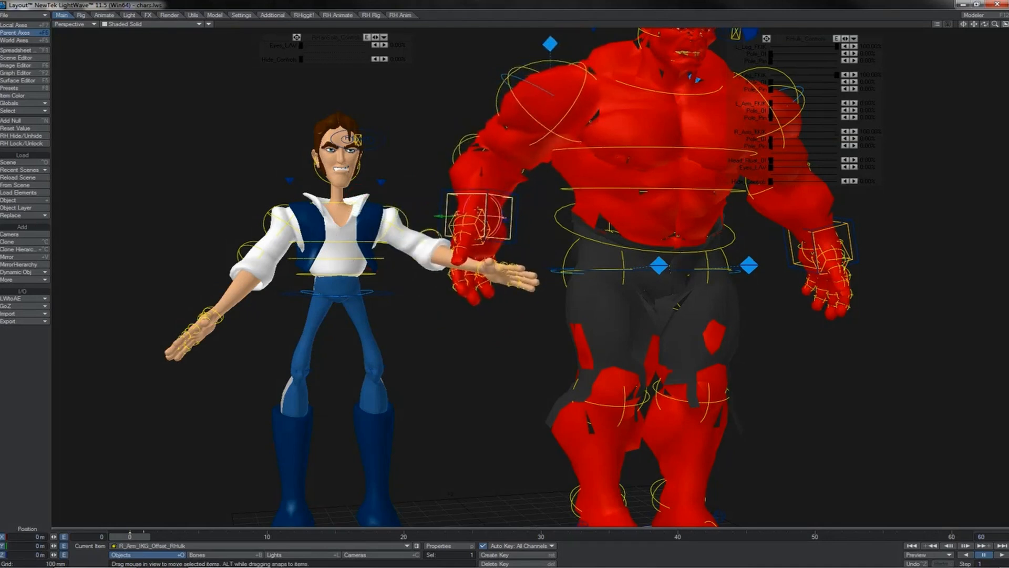
click(517, 195)
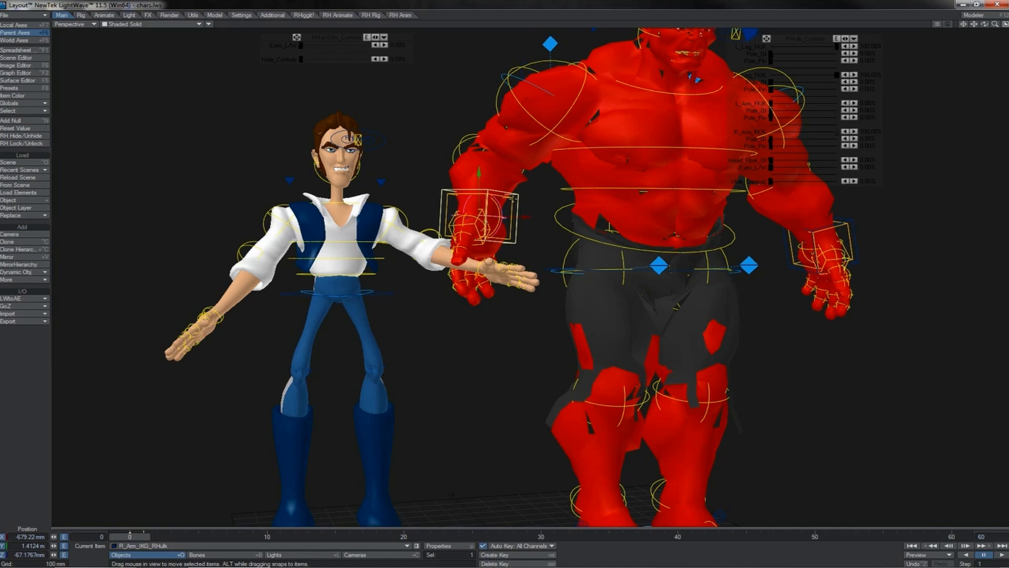
click(512, 199)
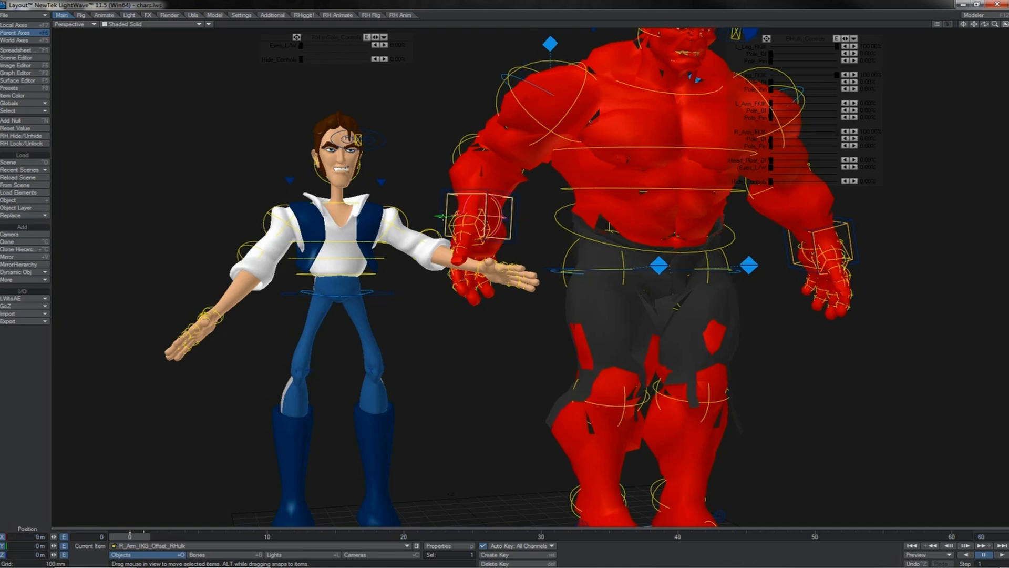
click(522, 194)
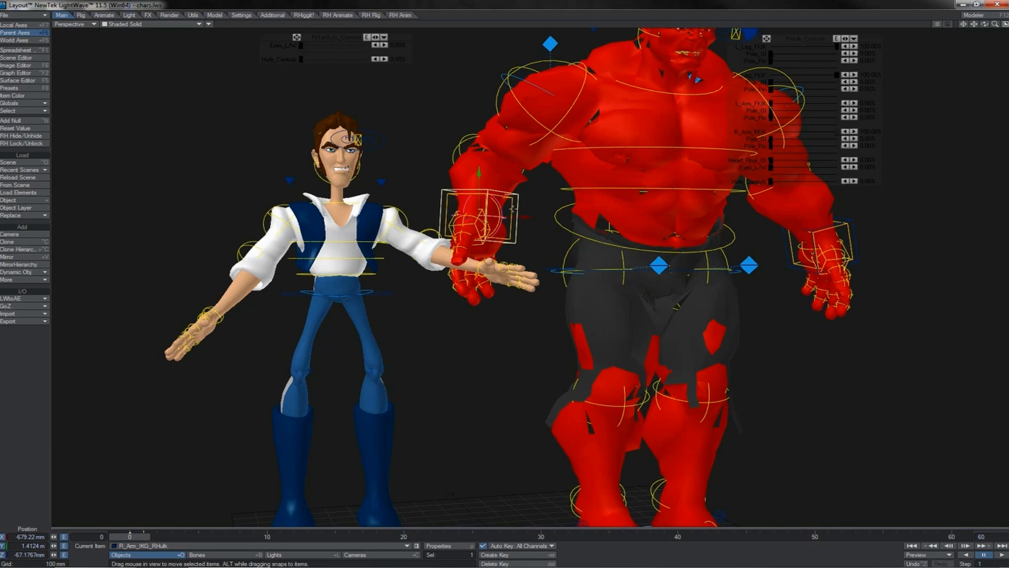
click(513, 207)
mouse_move(439, 216)
mouse_down()
mouse_move(462, 216)
mouse_move(450, 216)
mouse_up()
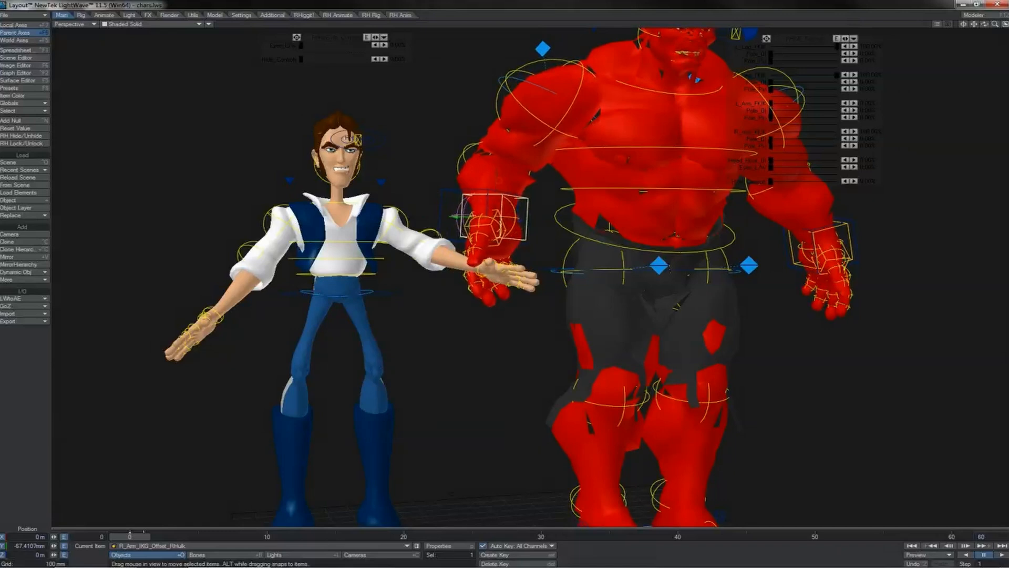
drag(499, 178, 499, 181)
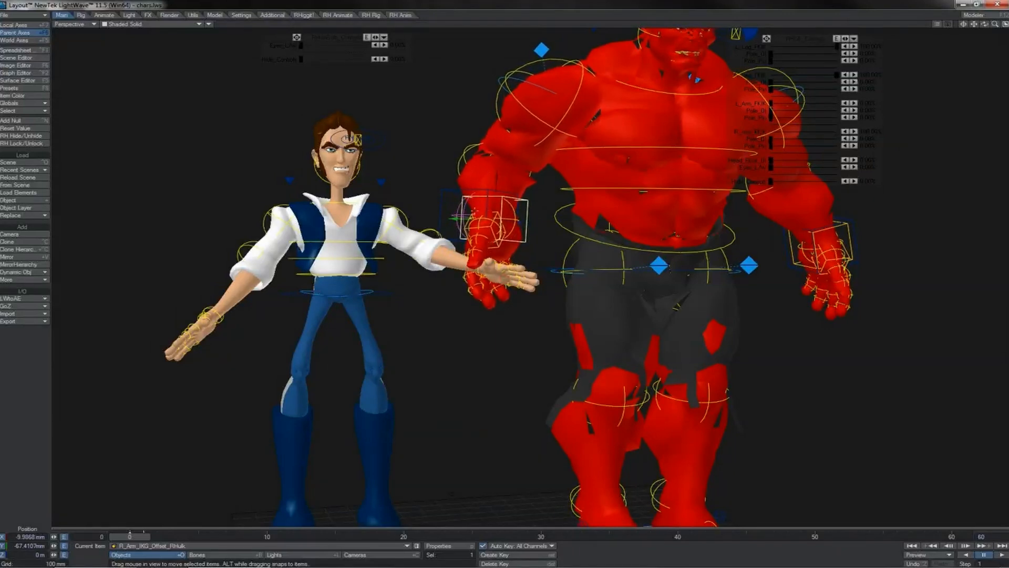
Rotate the smaller character's left elbow back and forth to check how the Hulk's offset hand follows.
click(409, 213)
key(y)
mouse_move(424, 186)
mouse_down()
mouse_move(414, 179)
mouse_move(429, 194)
mouse_move(408, 178)
mouse_up()
mouse_move(421, 184)
mouse_down()
mouse_move(410, 176)
mouse_move(424, 186)
mouse_up()
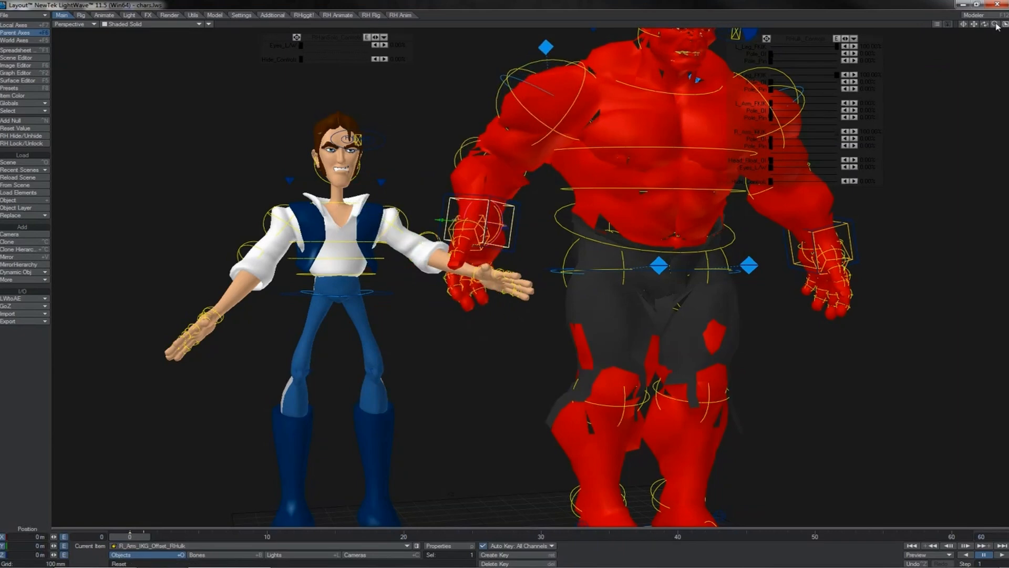
Review R_Arm_IKG_RHulk's motion options, try raising IKGpin to about Y 234 mm, and undo the move.
mouse_move(996, 25)
mouse_down()
mouse_move(1008, 24)
mouse_move(978, 25)
mouse_up()
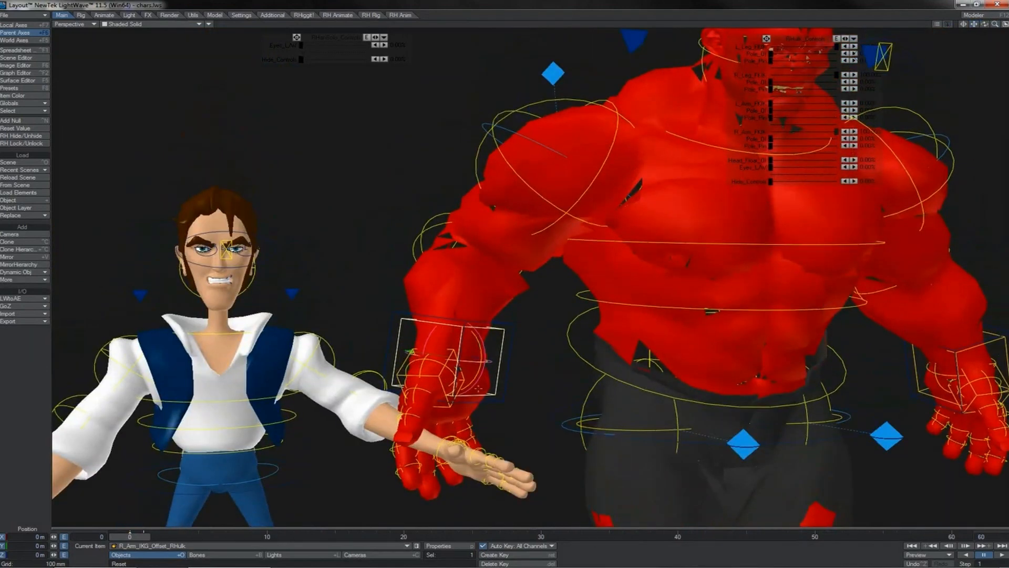
click(515, 332)
key(m)
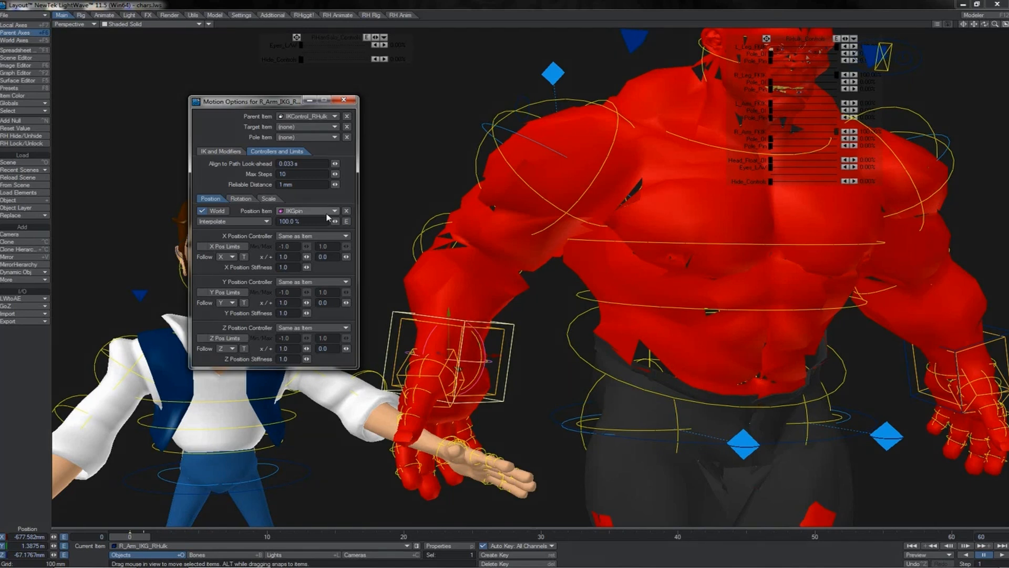
click(484, 345)
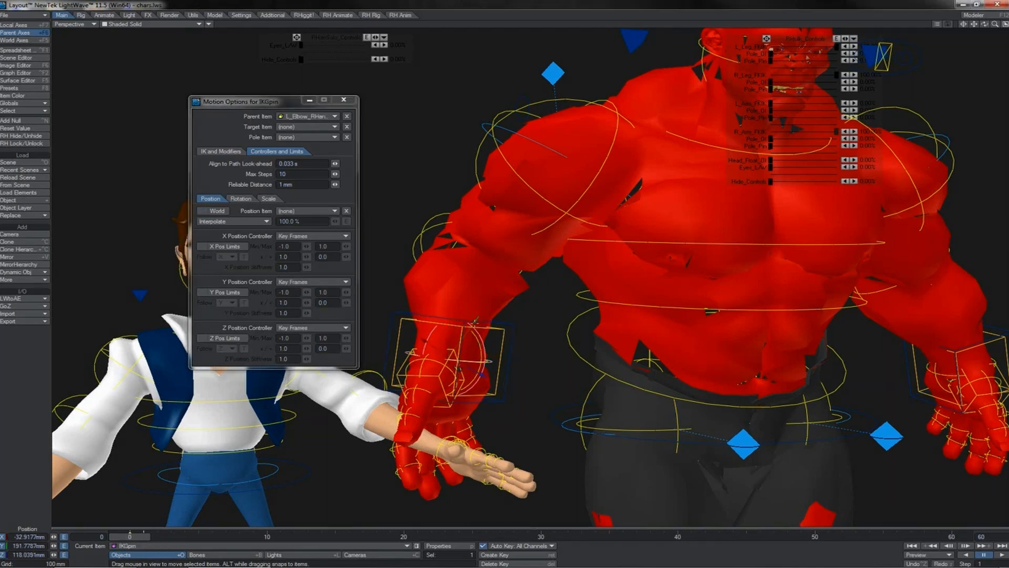
drag(475, 321, 481, 307)
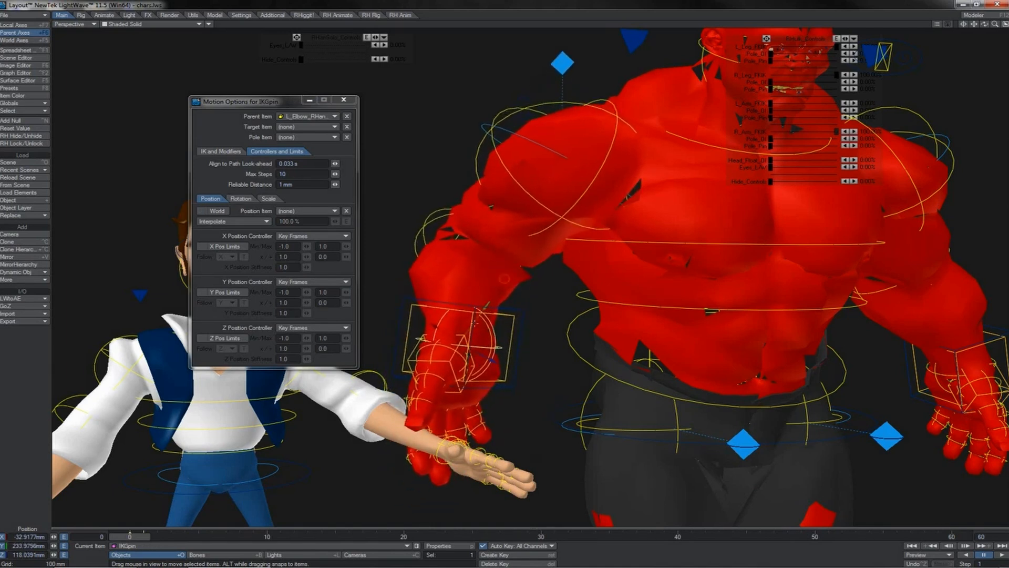
key(ctrl+z)
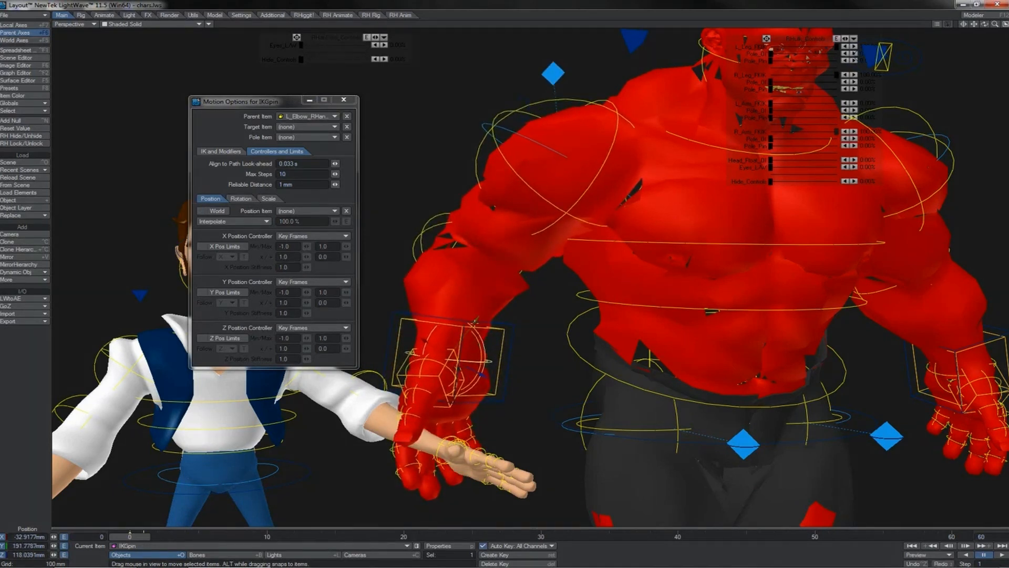
Clone IKGpin twice and choose IKGpin (2) as the position item in IKGpin (1)'s position controller options.
click(463, 341)
click(305, 211)
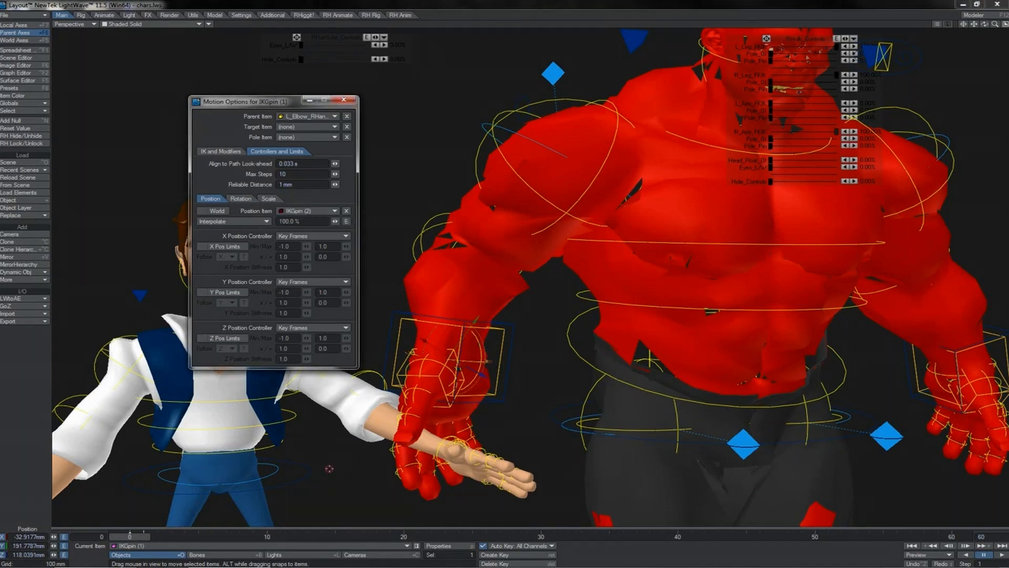
click(297, 236)
click(294, 234)
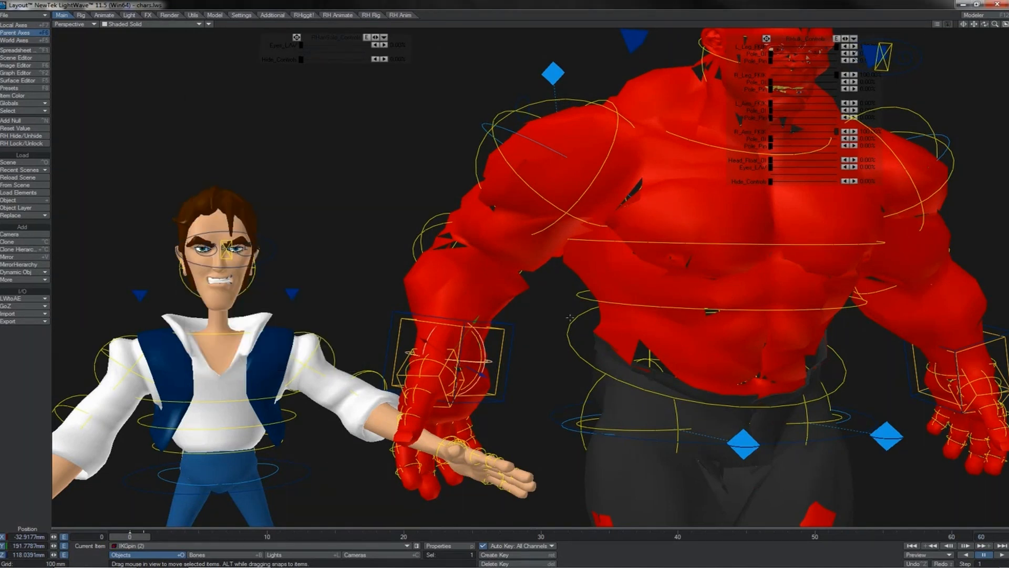
Move IKGpin (2) beside the Hulk's head, about X 149 mm, Y 1.163 m, Z 163.5 mm, and parent it to Head_RHulk in the schematic.
key(1)
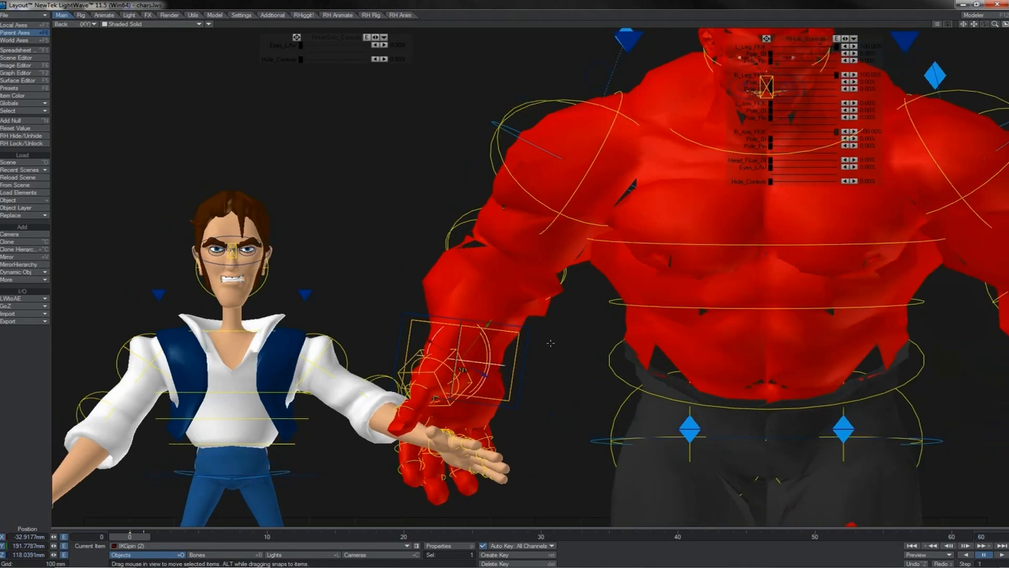
drag(569, 398, 683, 151)
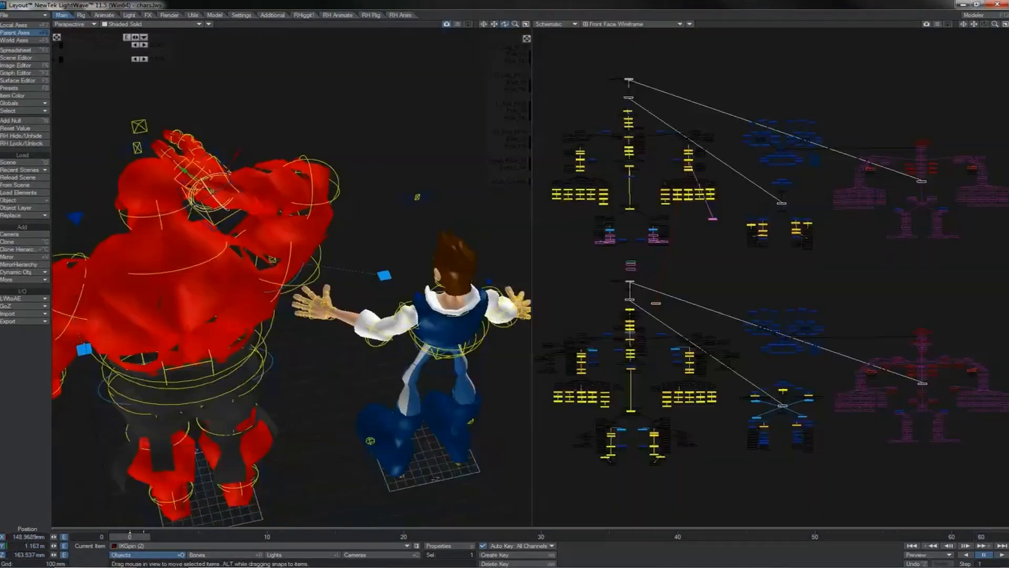
drag(505, 24, 720, 11)
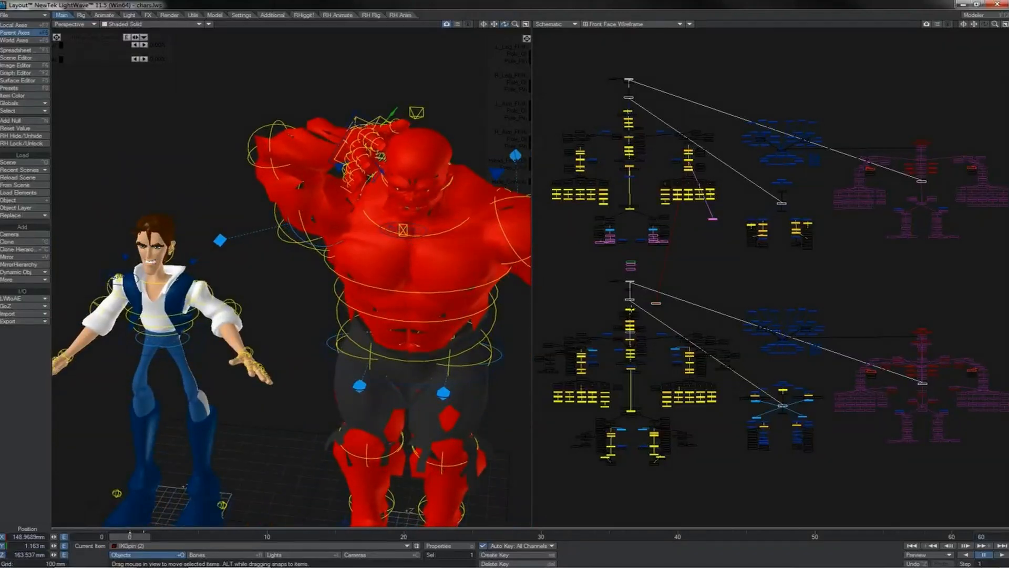
ctrl+click(630, 309)
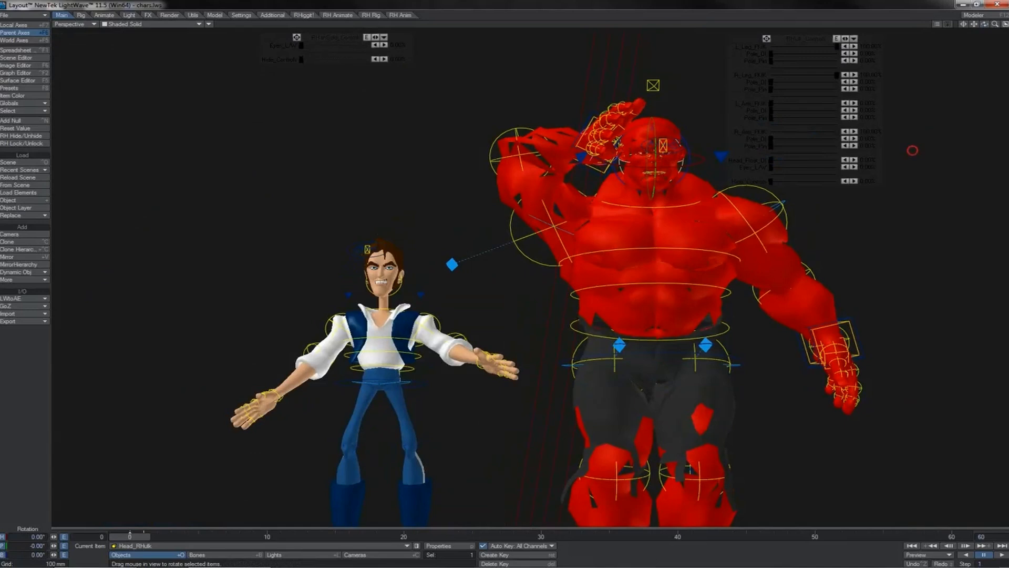
Rotate Head_RHulk in several directions to check that the pinned hand follows, and set the Hulk's Head_Float_Gl slider to 100%.
drag(913, 151, 700, 134)
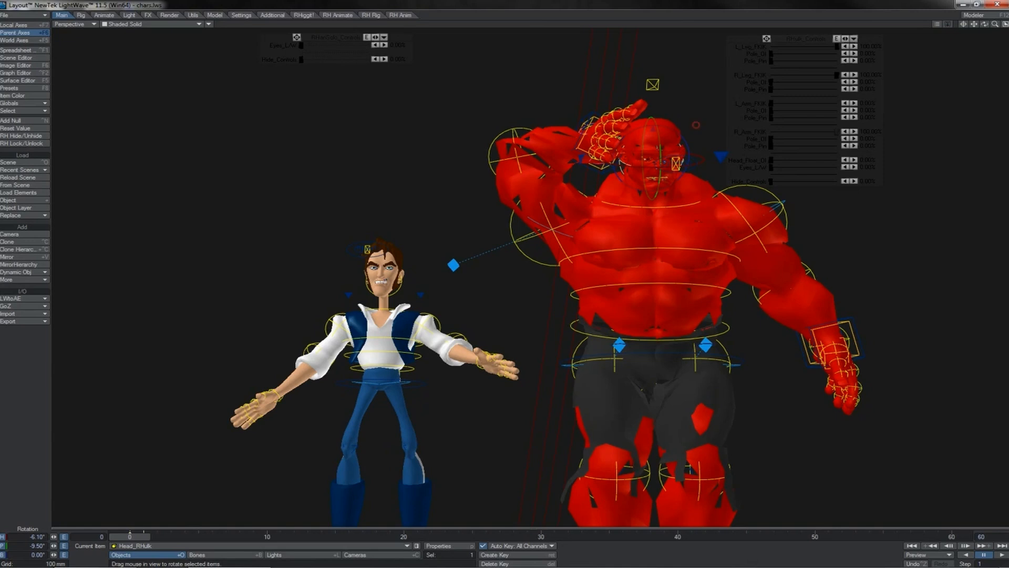
drag(697, 125, 704, 149)
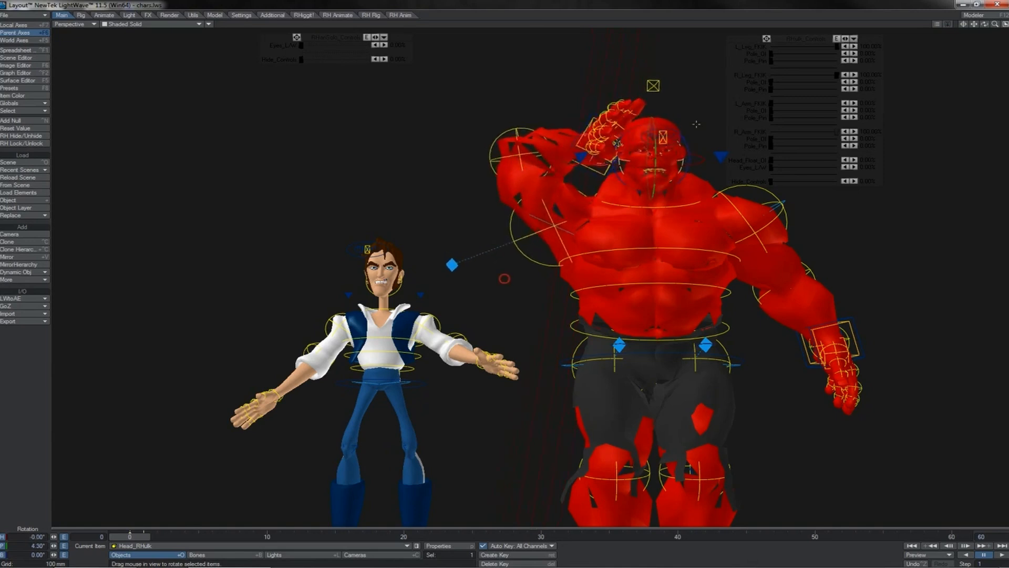
click(653, 84)
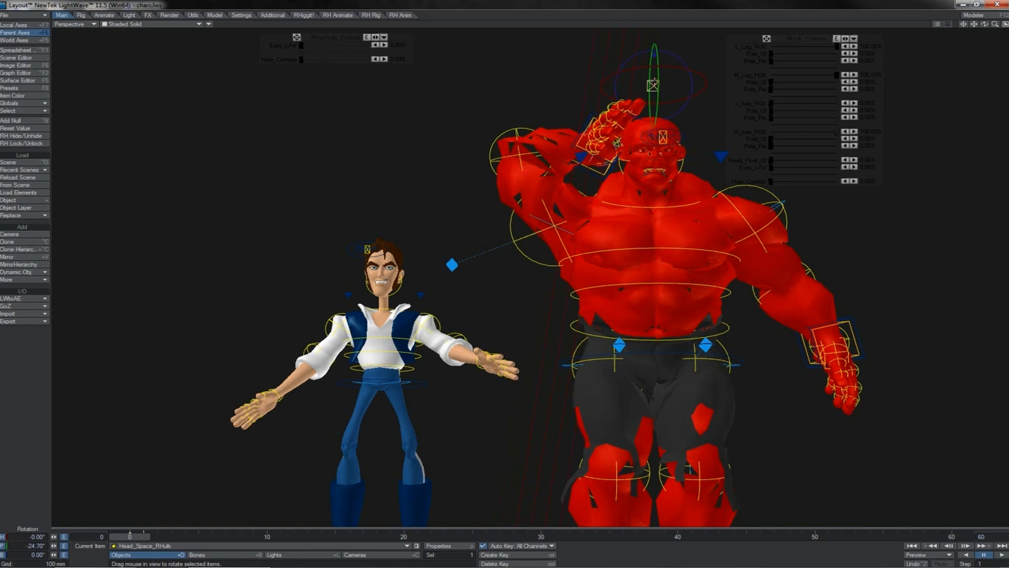
click(771, 160)
drag(771, 160, 837, 160)
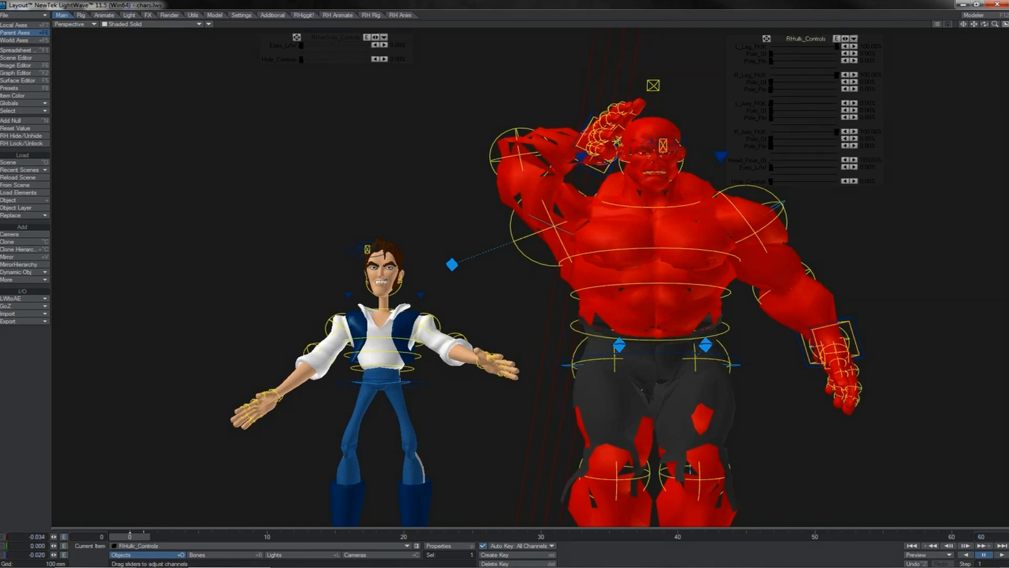
Rotate Spine_3_RHulk and Spine_2_RHulk together, and tilt Neck_RHulk, to check how the Hulk's head and pinned hand respond.
click(696, 249)
key(y)
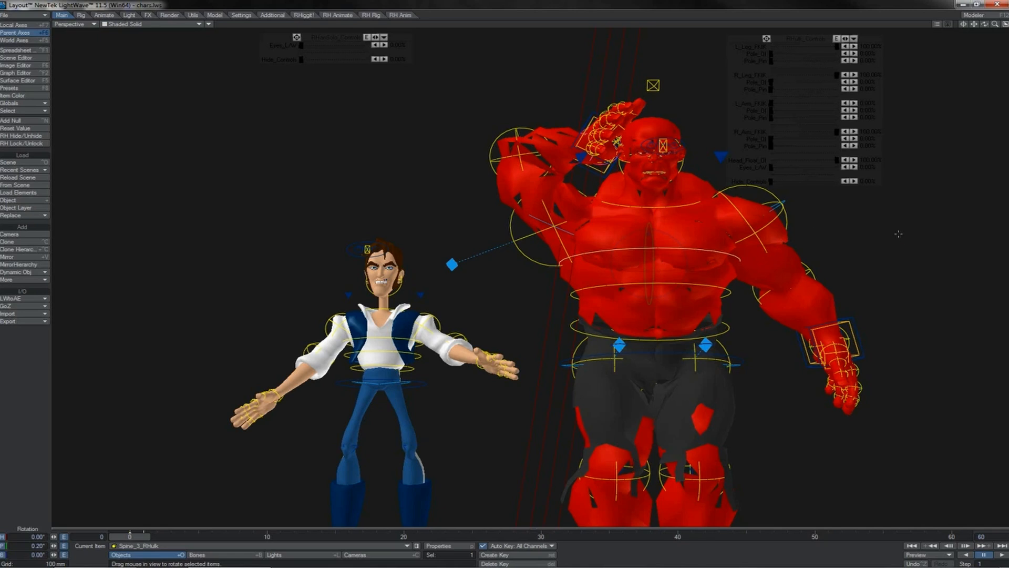
mouse_move(898, 233)
mouse_down()
mouse_move(889, 273)
mouse_move(887, 239)
mouse_up()
shift+click(697, 286)
drag(696, 286, 697, 277)
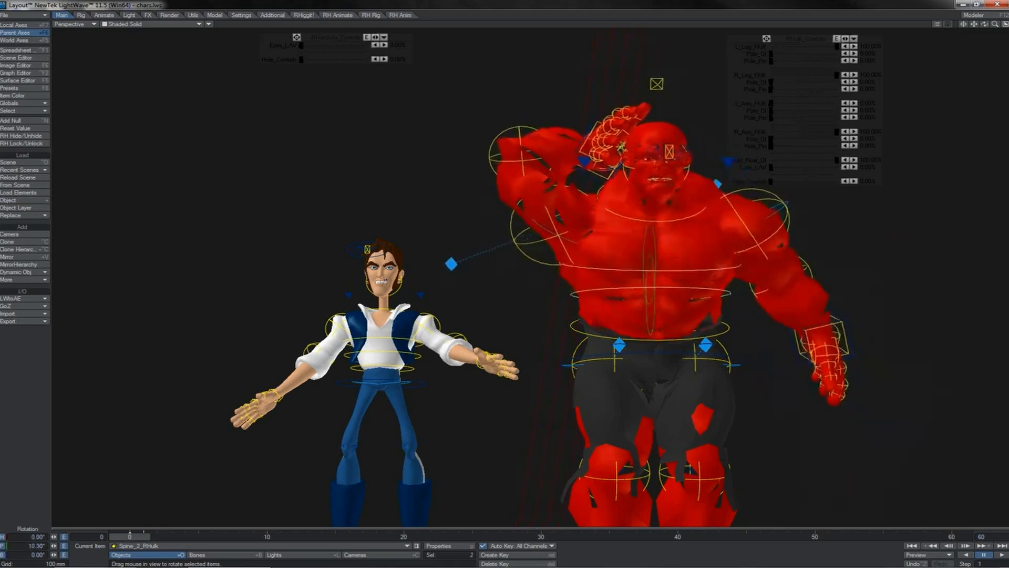
mouse_move(505, 263)
mouse_down()
mouse_move(505, 253)
mouse_move(504, 279)
mouse_up()
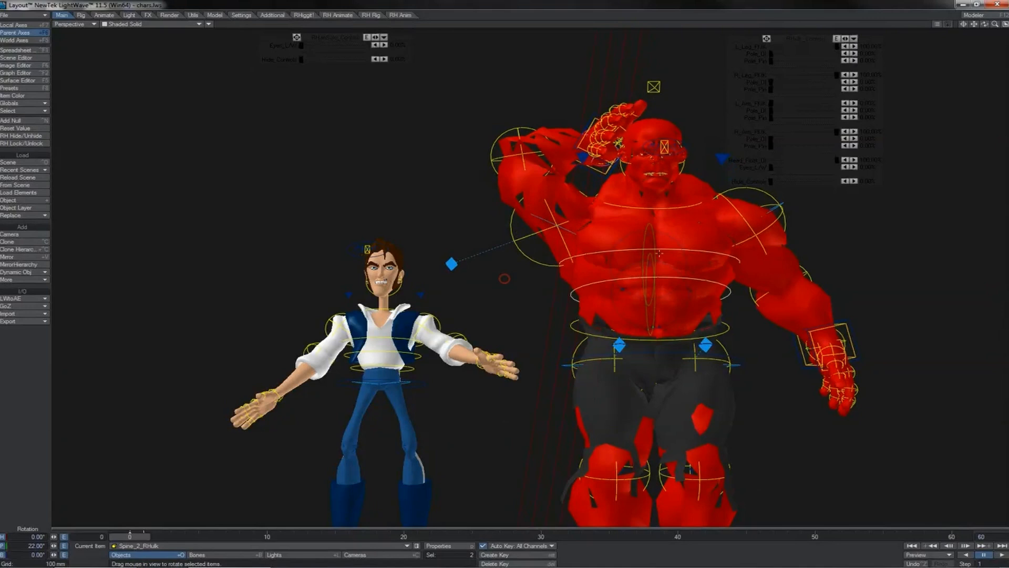
click(659, 204)
mouse_move(656, 197)
mouse_down()
mouse_move(656, 163)
mouse_move(655, 191)
mouse_up()
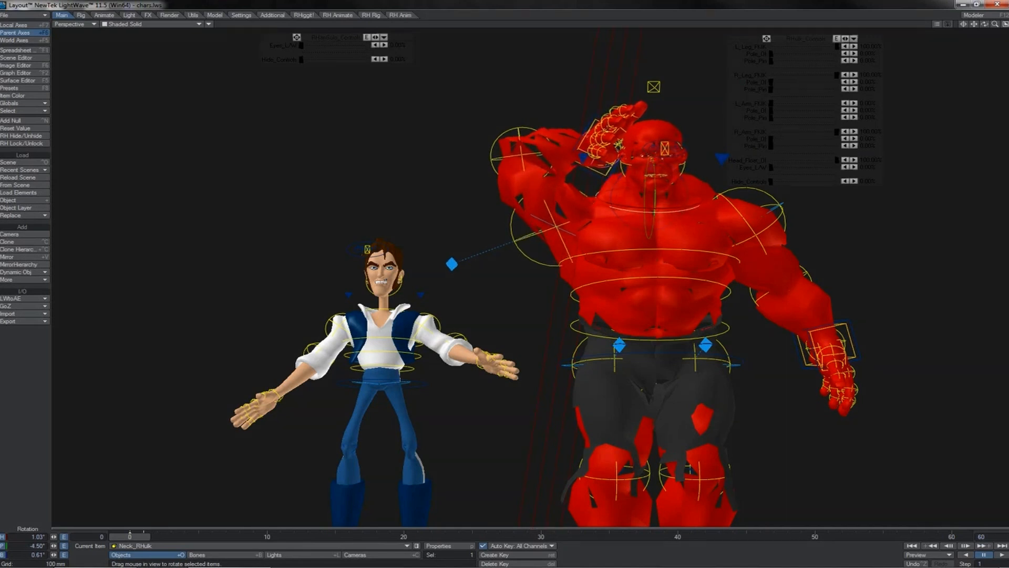